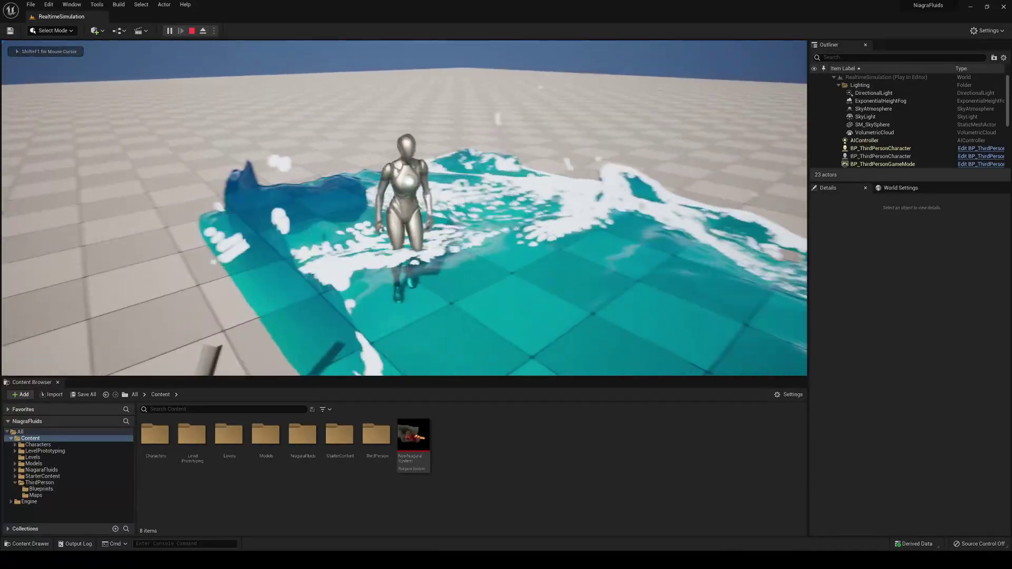
# - Walk the character sideways through the running water simulation to examine how the fluid reacts
pyautogui.press('a')
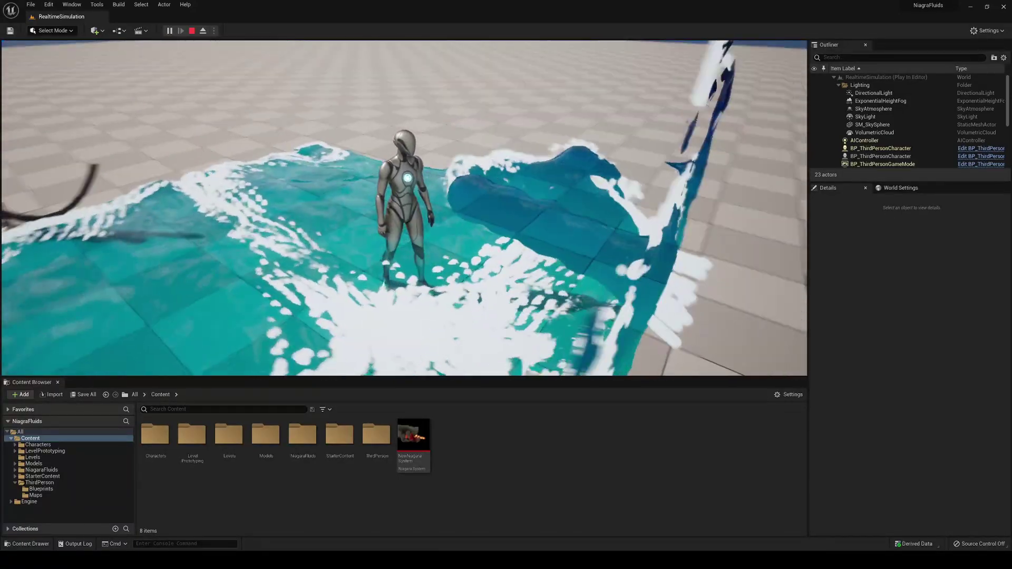
pyautogui.press('a')
pyautogui.press('d')
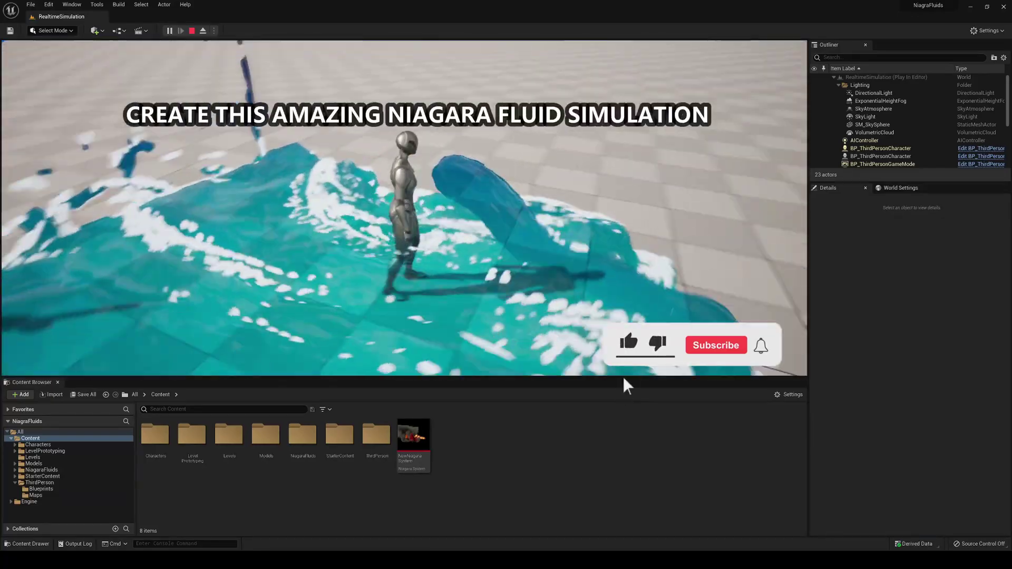
pyautogui.press('d')
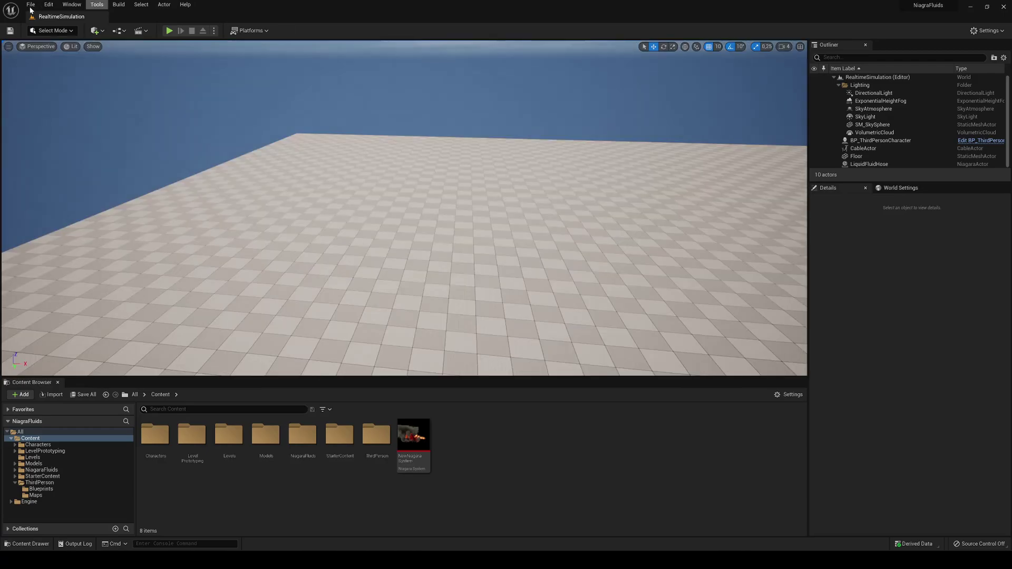
# - Create a new level from the Basic template
pyautogui.click(30, 4)
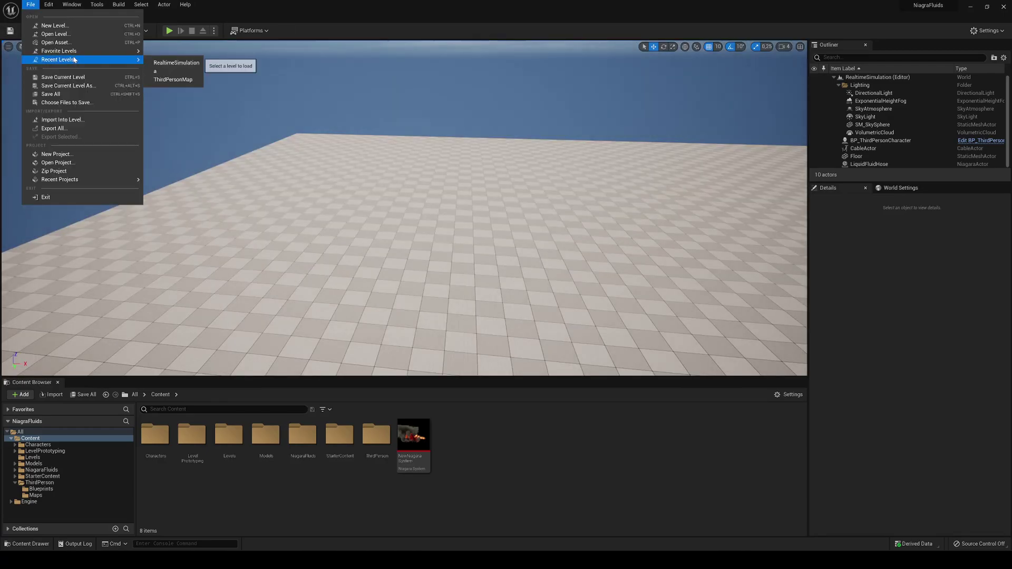
pyautogui.click(58, 25)
pyautogui.click(513, 227)
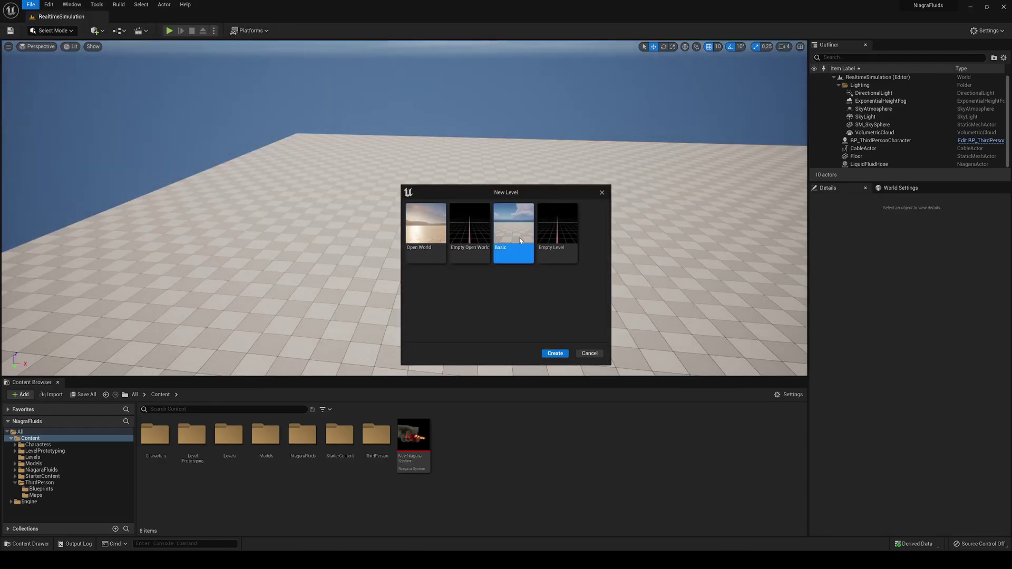
pyautogui.click(554, 355)
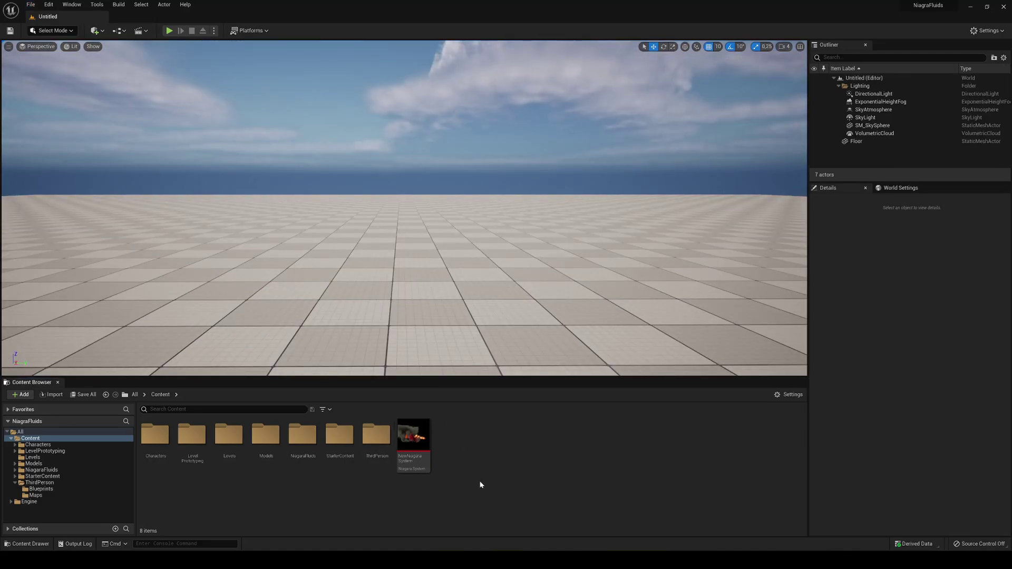
# - Create a folder named tutorial in the project's Content folder and open it
pyautogui.rightClick(560, 439)
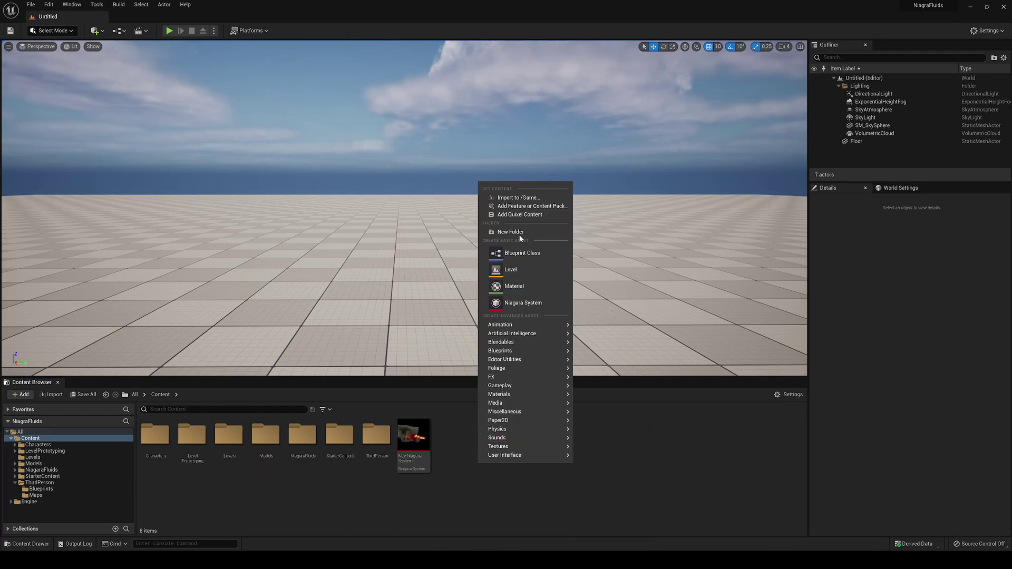
pyautogui.click(493, 232)
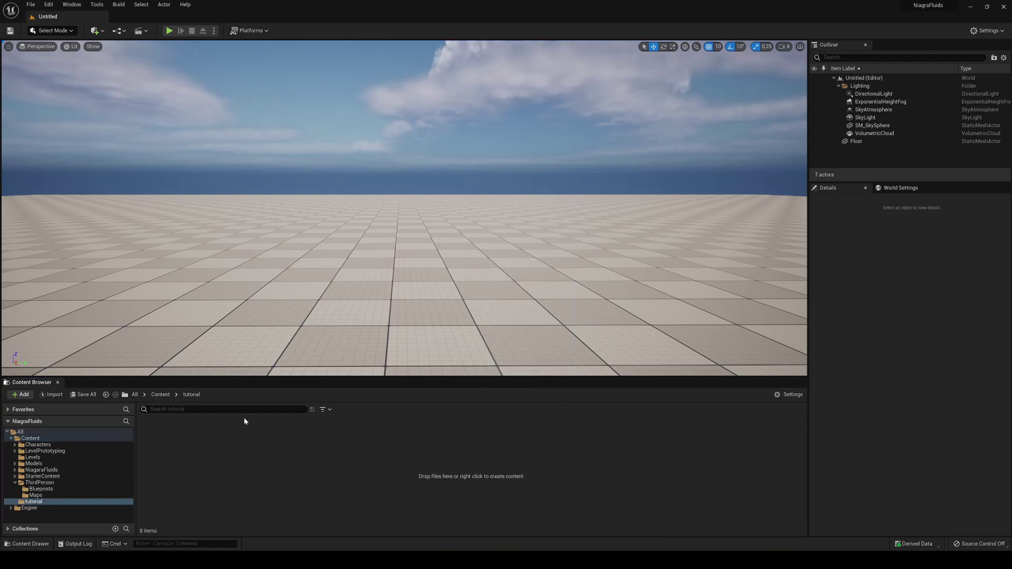
# - Search the project's plugins for "niagar" to check whether Niagara and NiagaraFluids are enabled
pyautogui.click(49, 4)
pyautogui.click(76, 130)
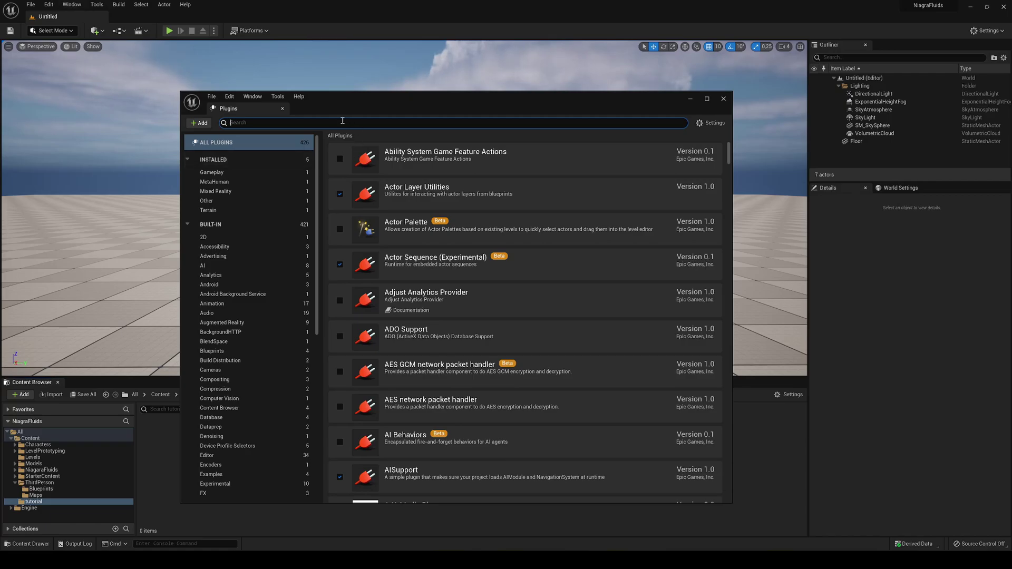
pyautogui.press('BackSpace')
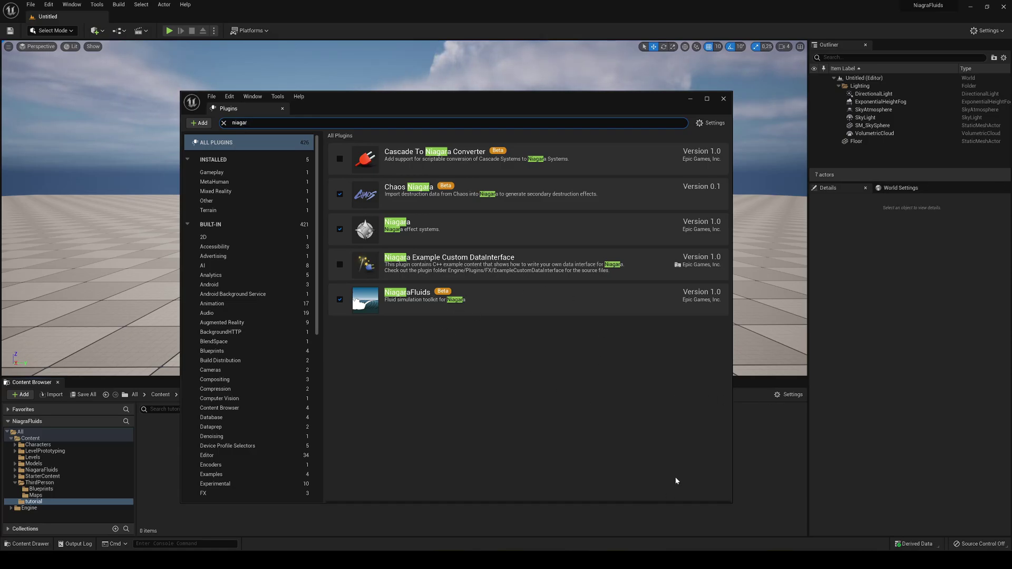
pyautogui.click(724, 99)
# - Create a Niagara system in the tutorial folder from the 3D Liquid template Grid 3D FLIP Hose
pyautogui.rightClick(212, 437)
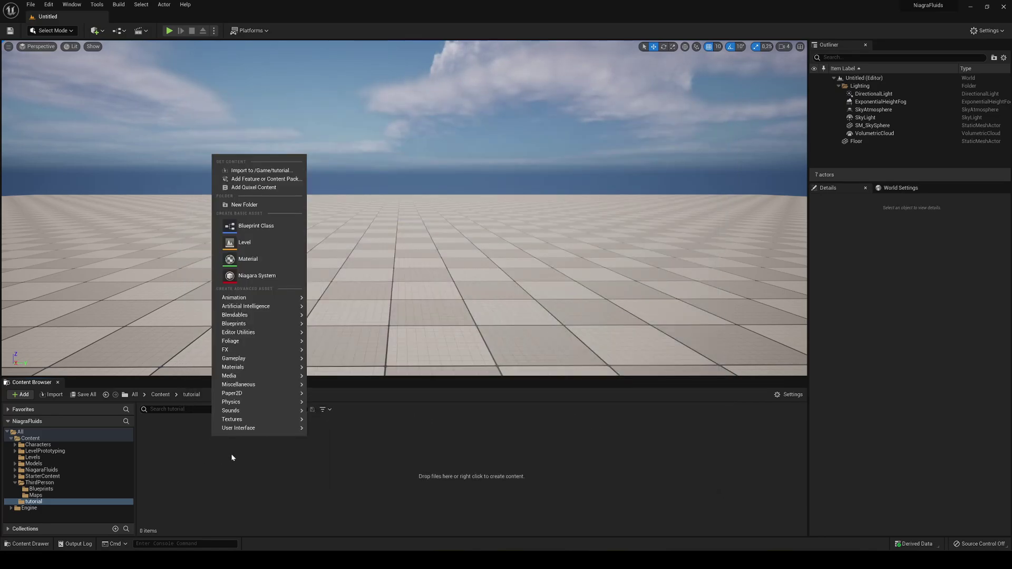
pyautogui.click(251, 278)
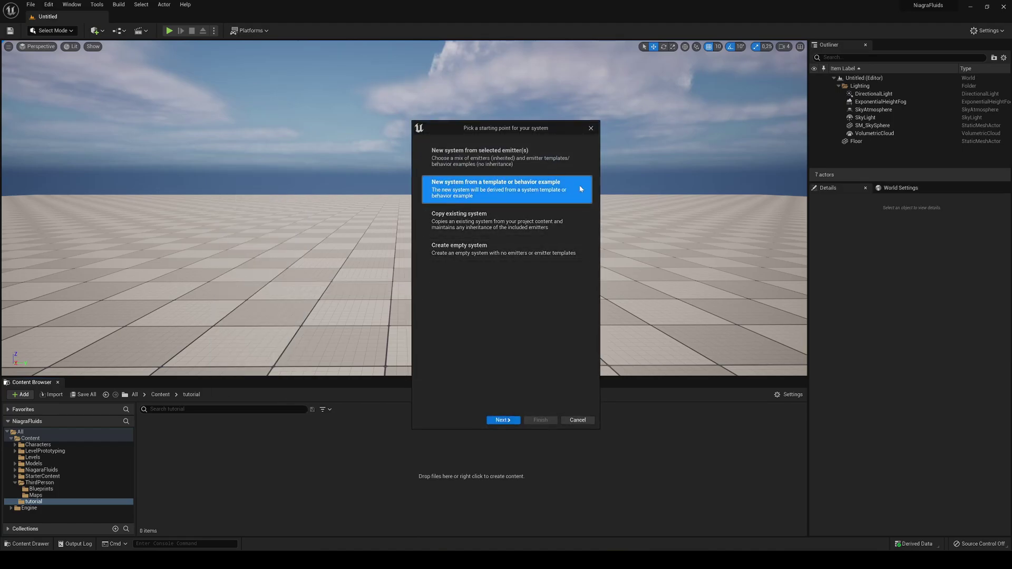
pyautogui.click(503, 421)
pyautogui.scroll(-3, 527, 269)
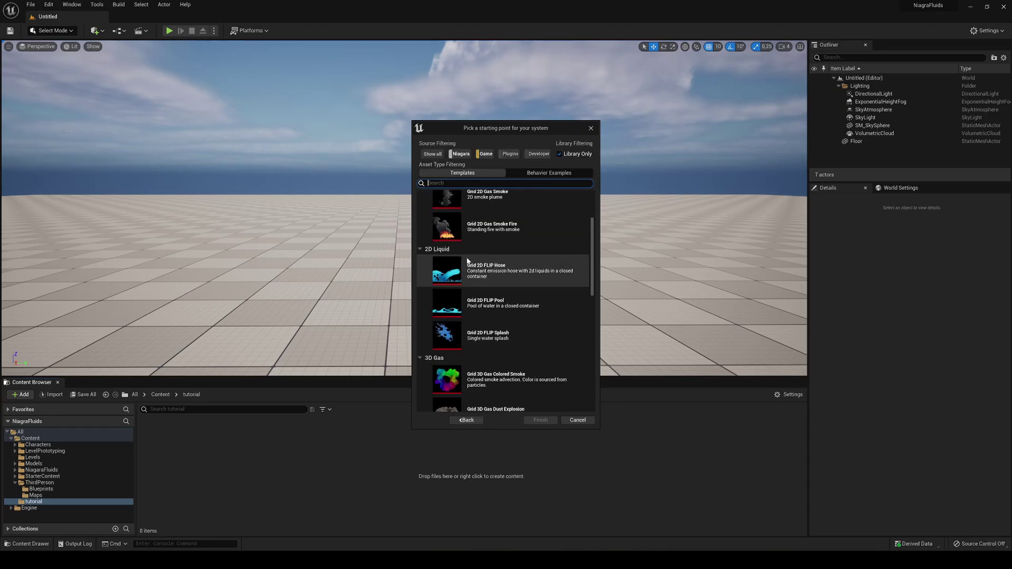
pyautogui.scroll(-6, 501, 263)
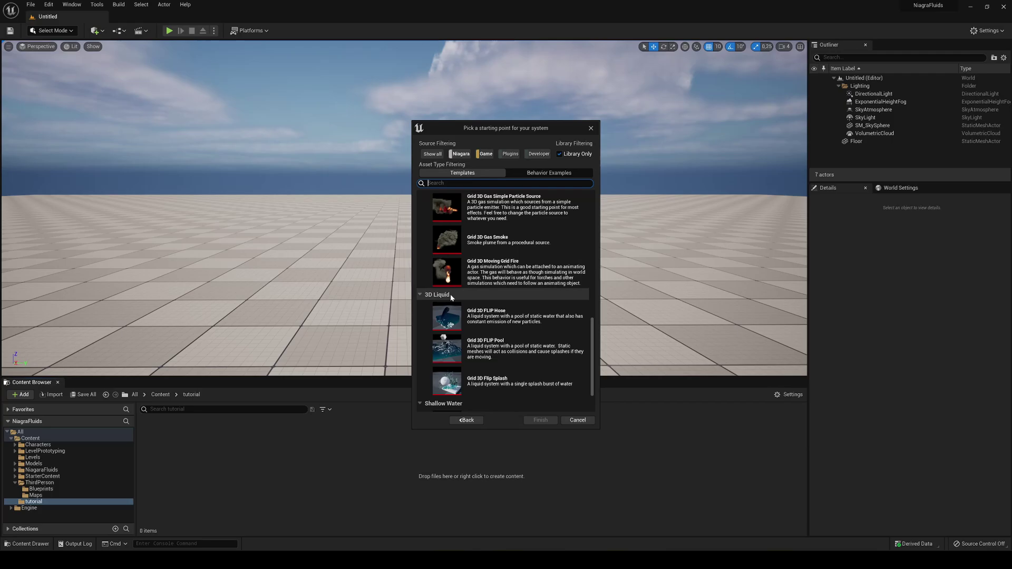
pyautogui.scroll(-1, 451, 294)
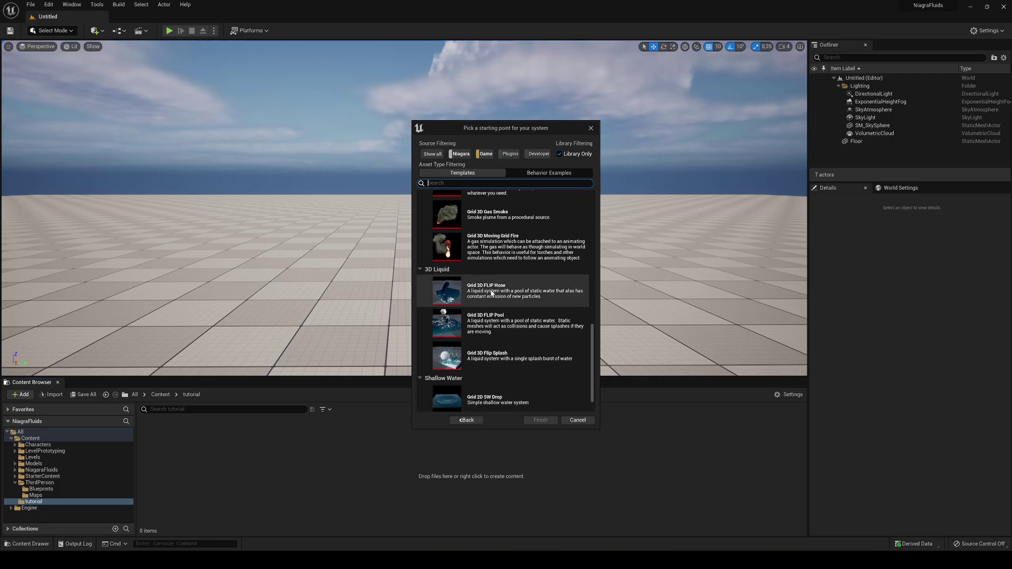
pyautogui.click(490, 292)
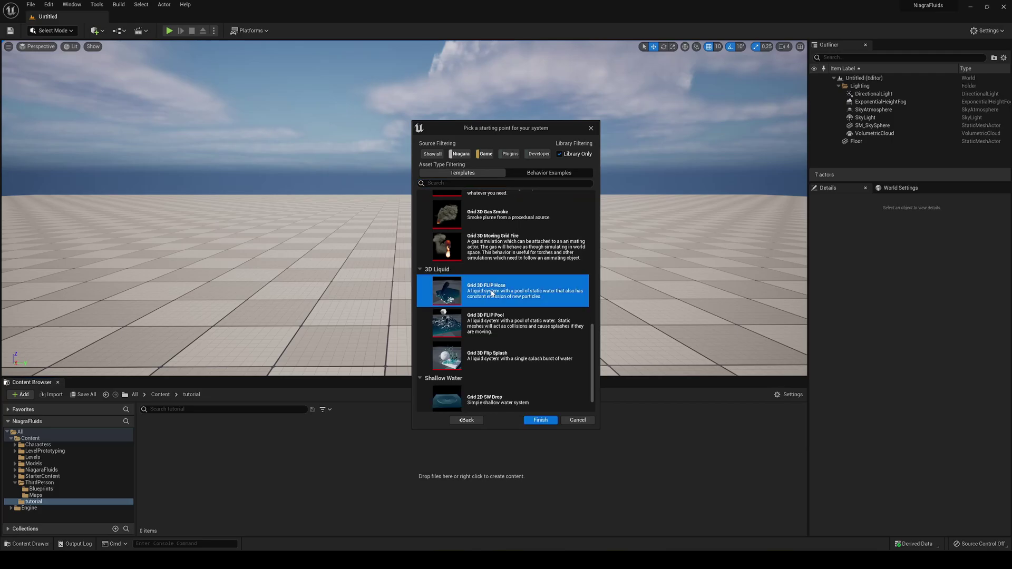
pyautogui.click(546, 423)
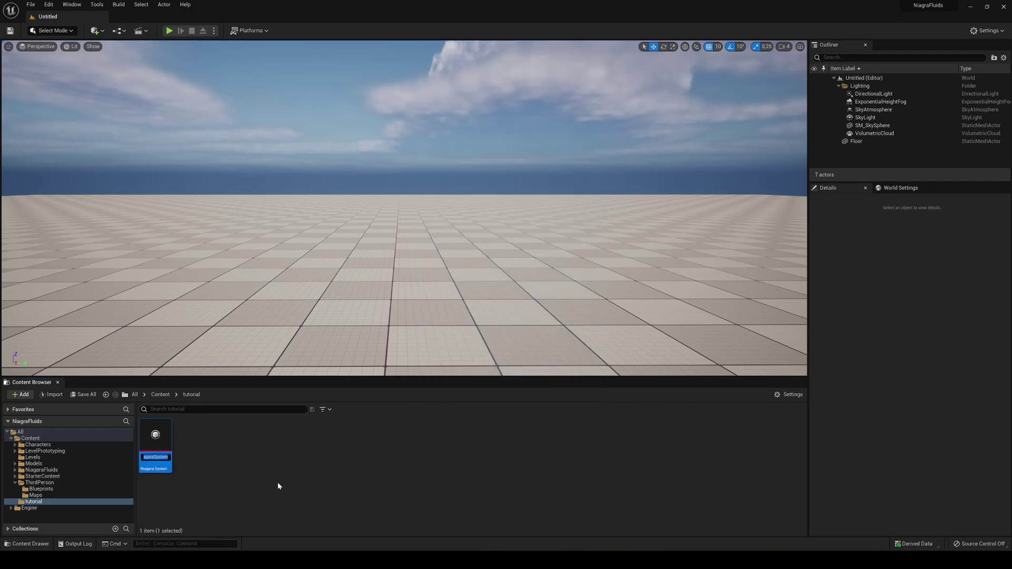
# - Name the new Niagara system tutoNewNiagaraSystem and open it in an editor docked beside the level
pyautogui.press('Home')
pyautogui.write('tuto')
pyautogui.press('Return')
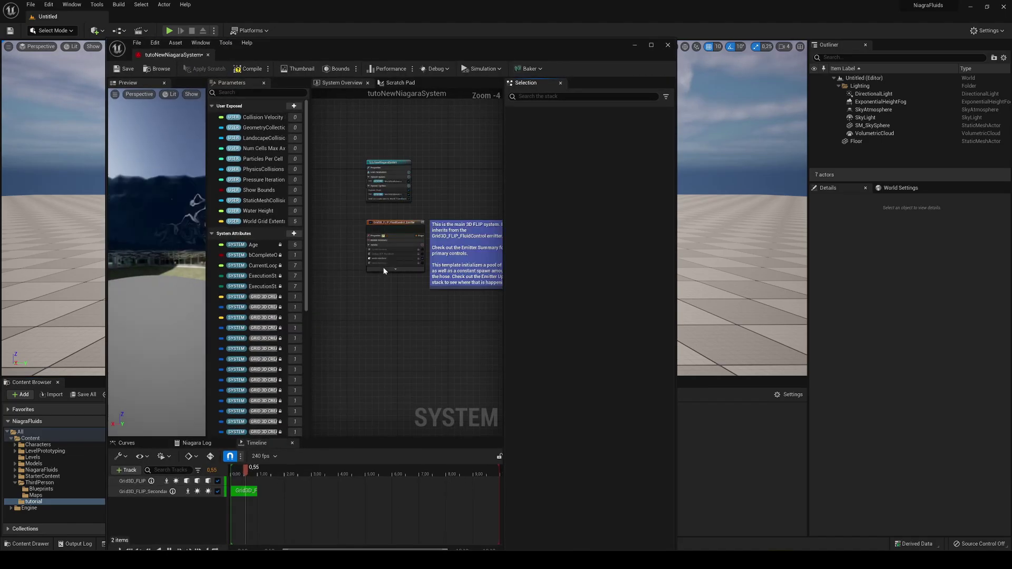
pyautogui.moveTo(175, 52); pyautogui.dragTo(159, 22)
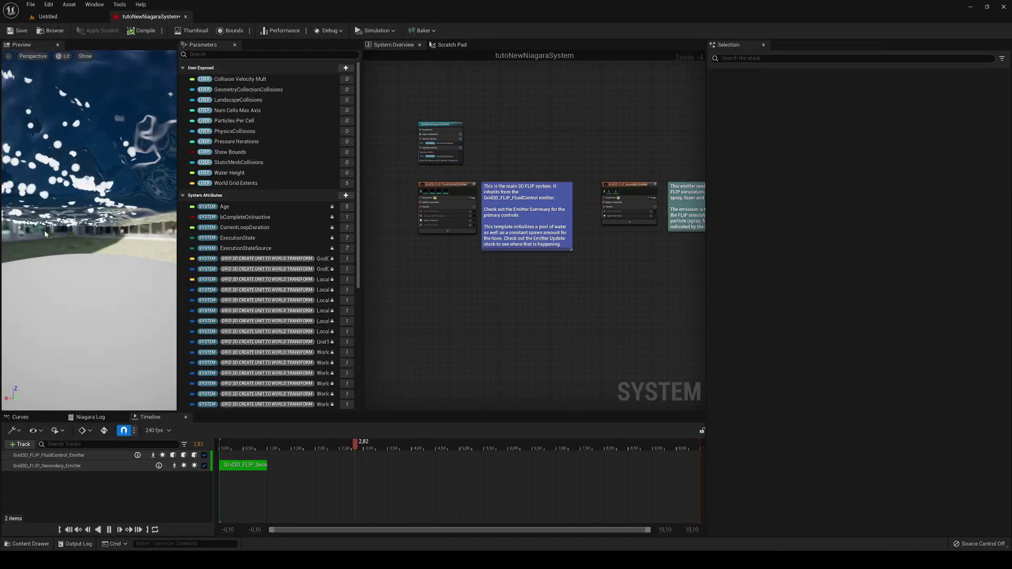
# - Pause the simulation preview and open the Sphere Location module in Particle Spawn of the Grid3D_FLIP_FluidControl_Emitter
pyautogui.click(109, 530)
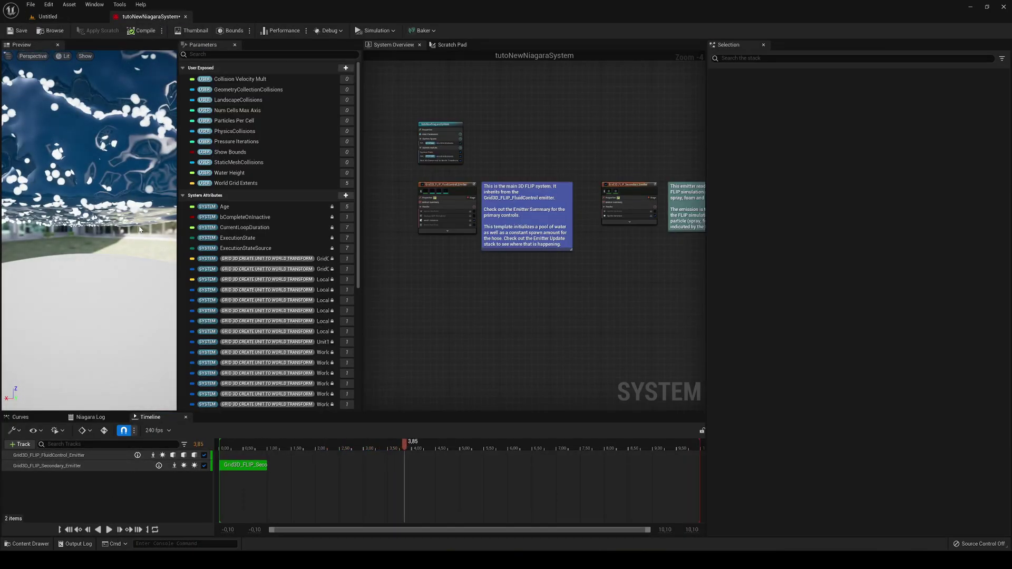
pyautogui.scroll(1, 506, 159)
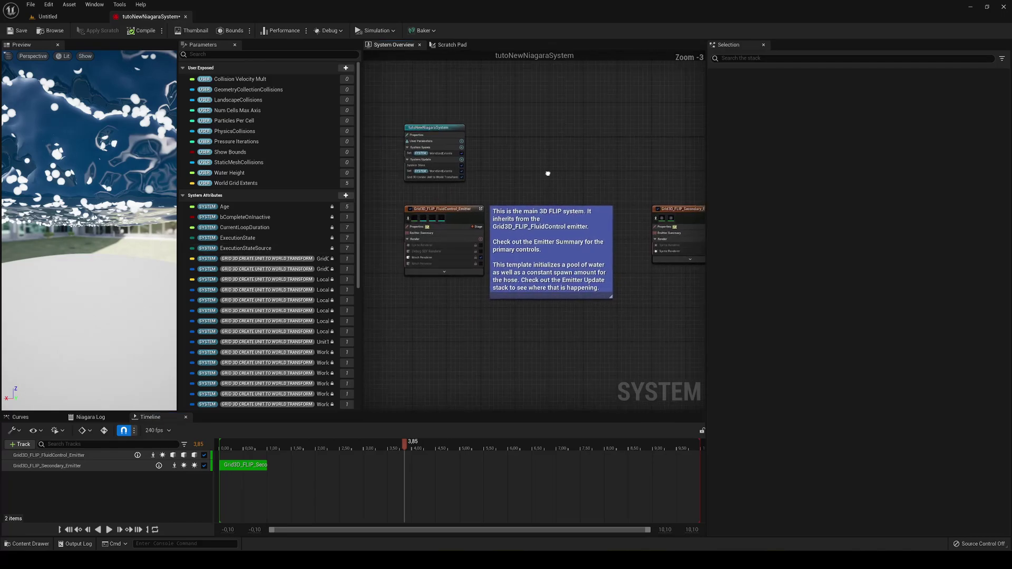
pyautogui.moveTo(548, 173); pyautogui.dragTo(565, 176, button='right')
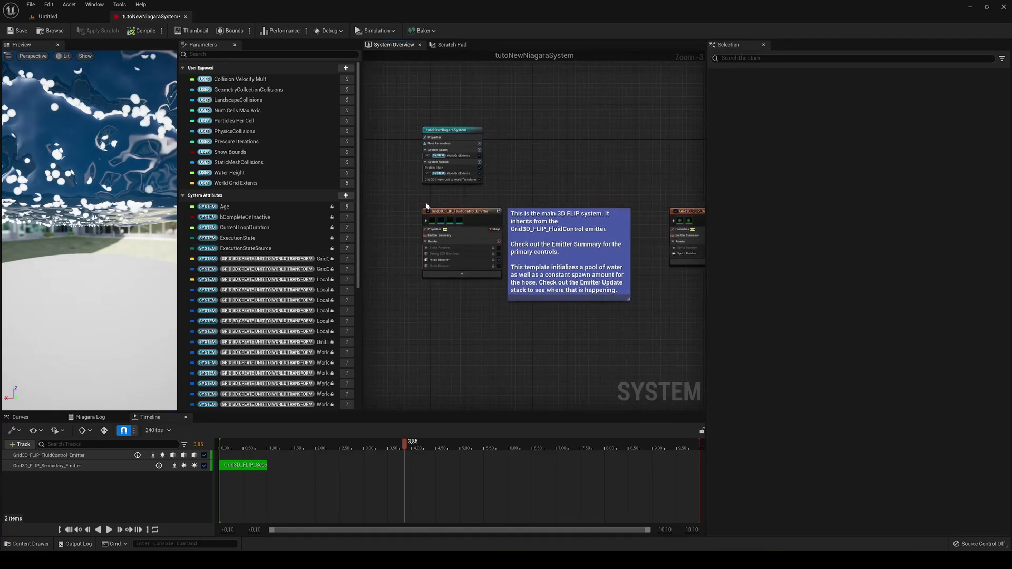
pyautogui.click(436, 210)
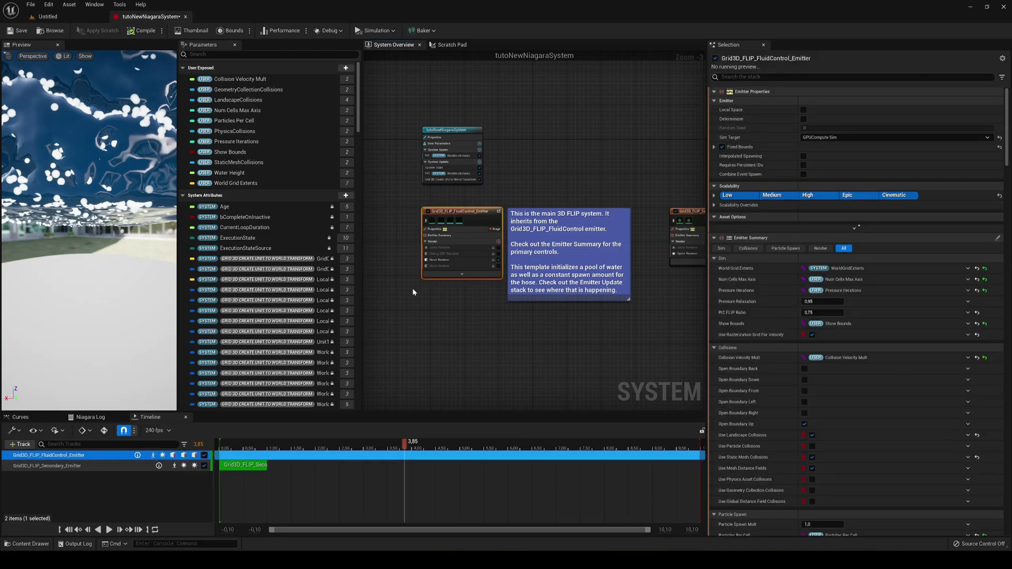
pyautogui.click(454, 278)
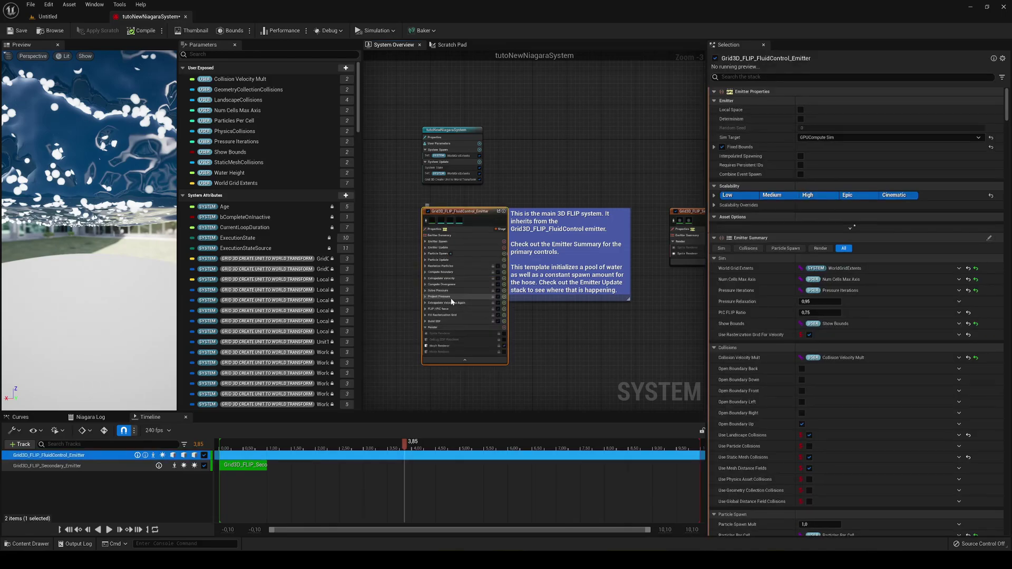
pyautogui.scroll(3, 480, 332)
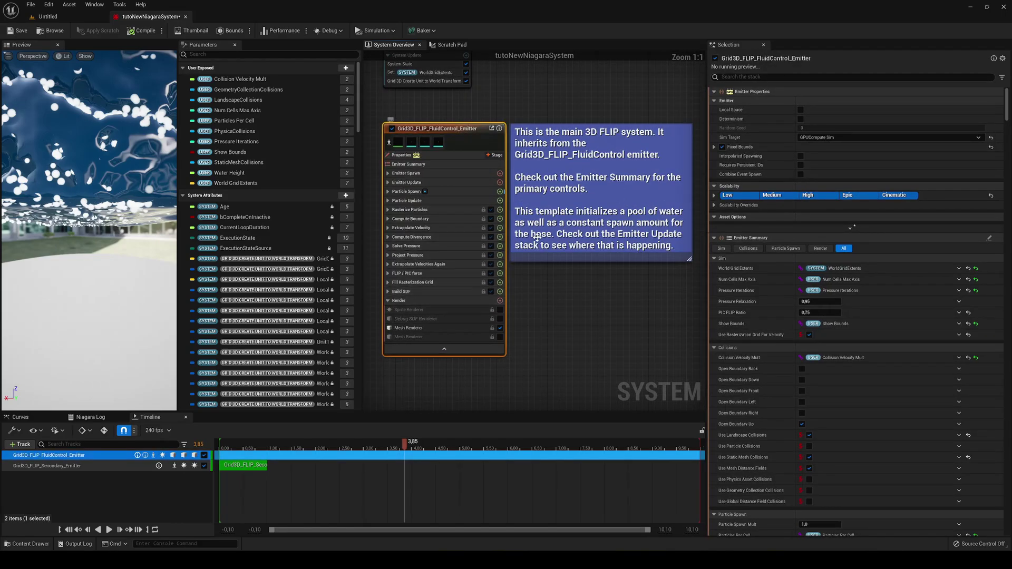
pyautogui.moveTo(538, 239); pyautogui.dragTo(581, 247, button='right')
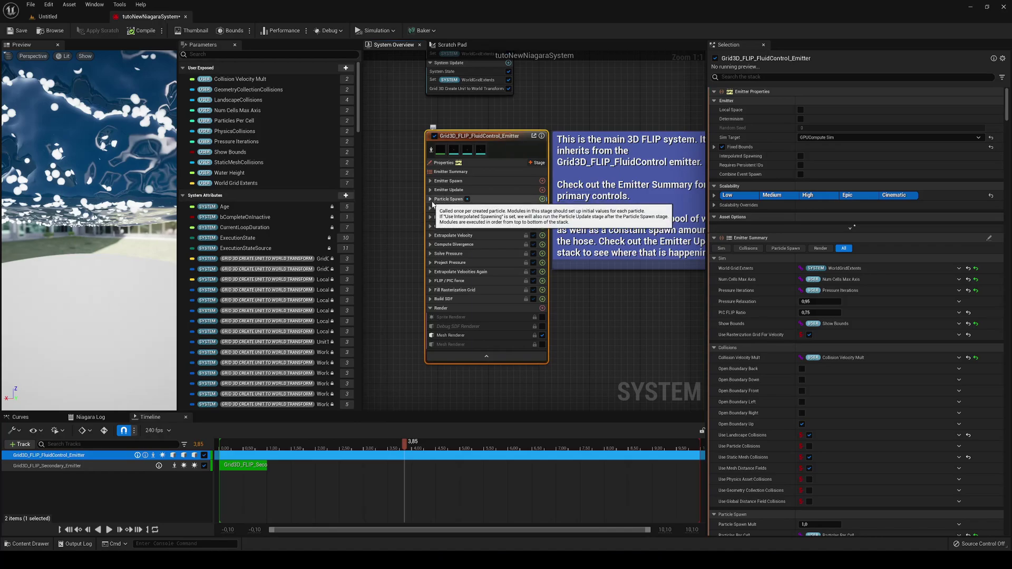
pyautogui.click(451, 200)
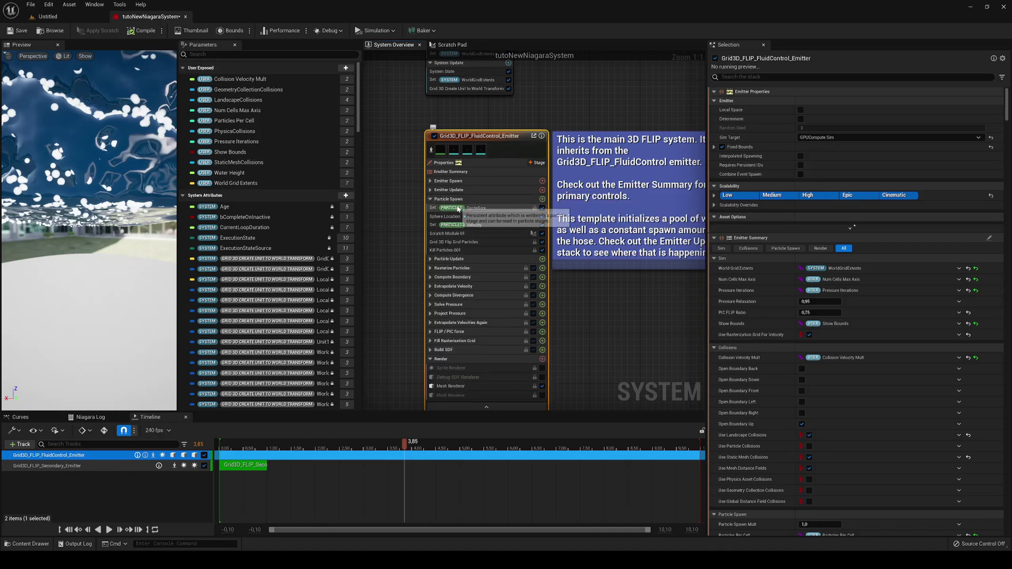
pyautogui.click(459, 218)
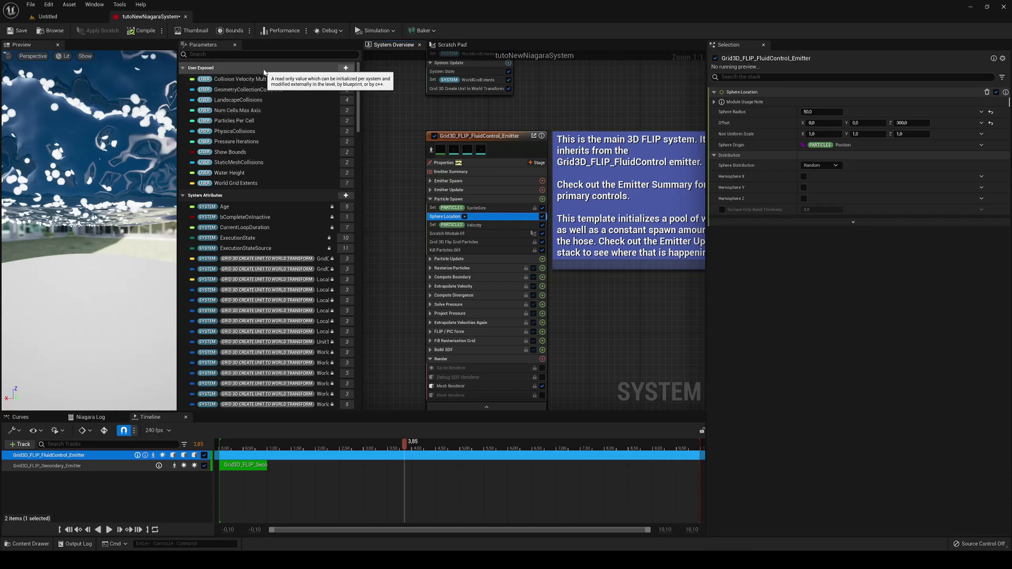
# - Add a user-exposed parameter of type Position named PlayerPos
pyautogui.click(346, 67)
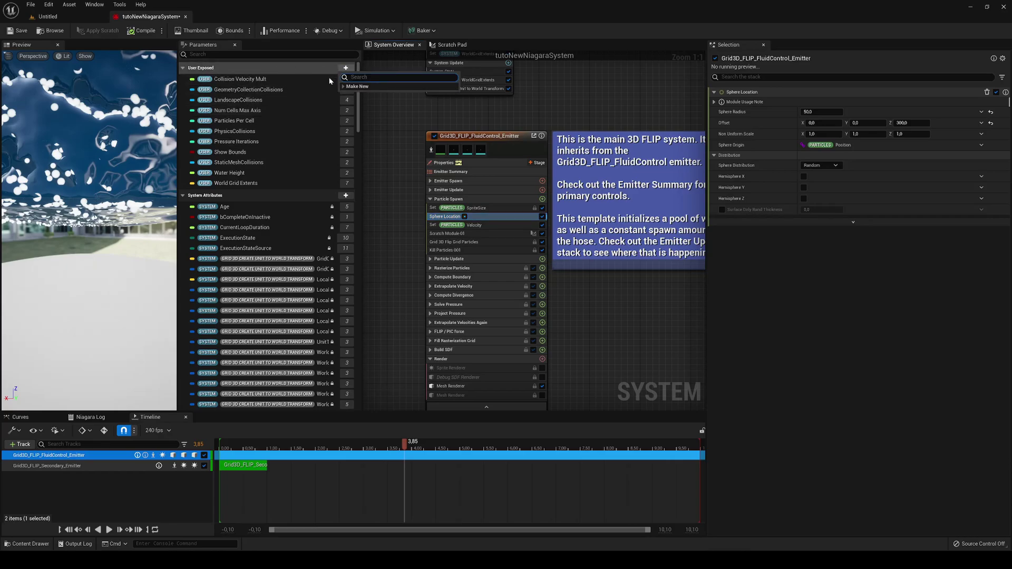
pyautogui.click(357, 86)
pyautogui.click(360, 94)
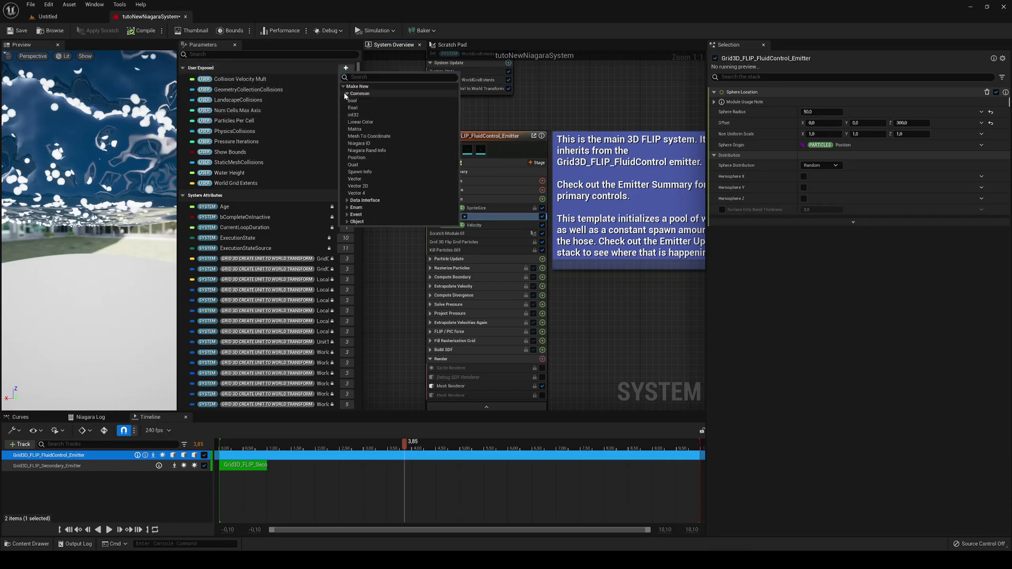
pyautogui.click(360, 156)
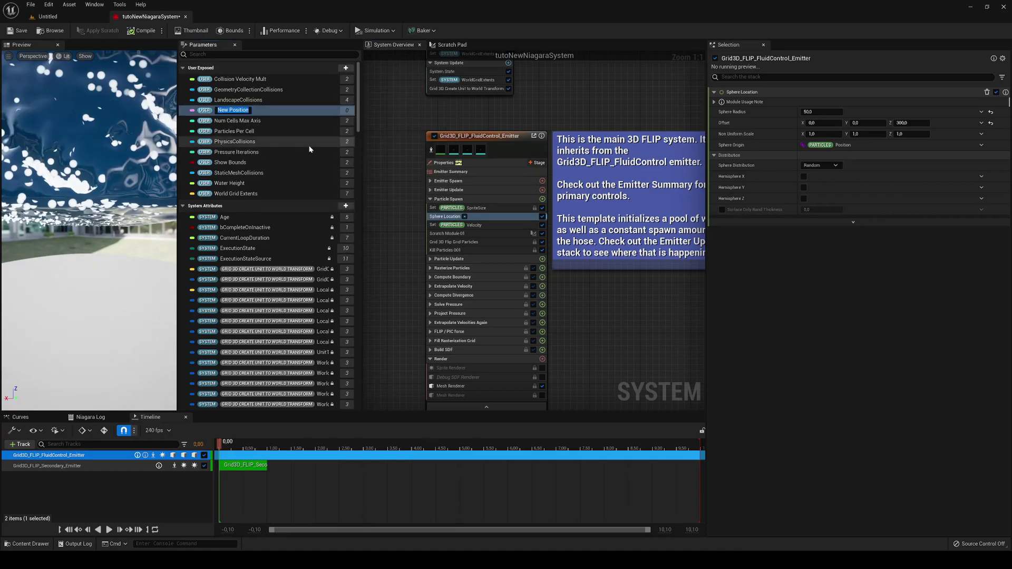
pyautogui.write('PlayerPos')
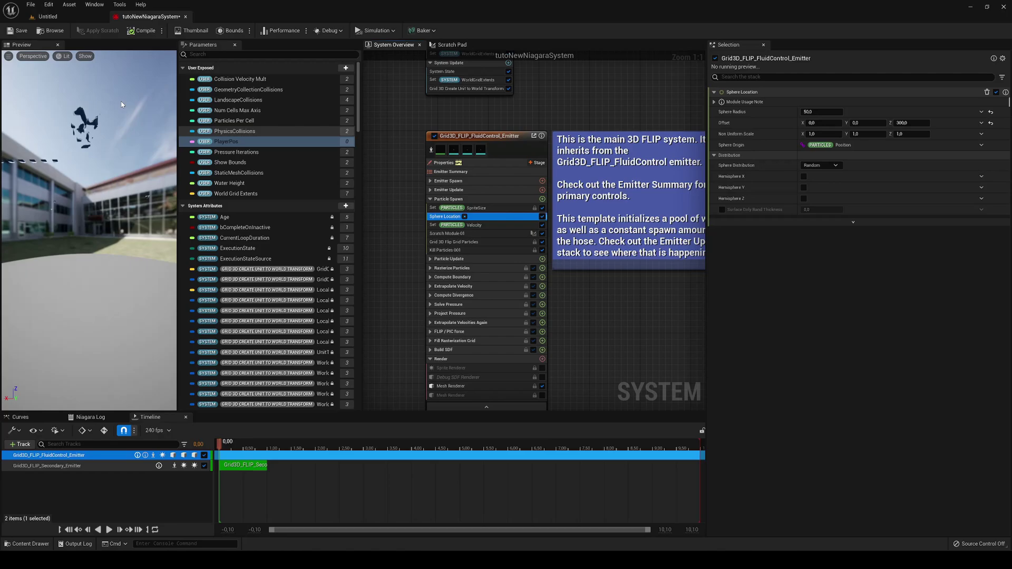
# - Link the Sphere Location module's Sphere Origin to the user parameter PlayerPos and save the Niagara system
pyautogui.middleClick(25, 46)
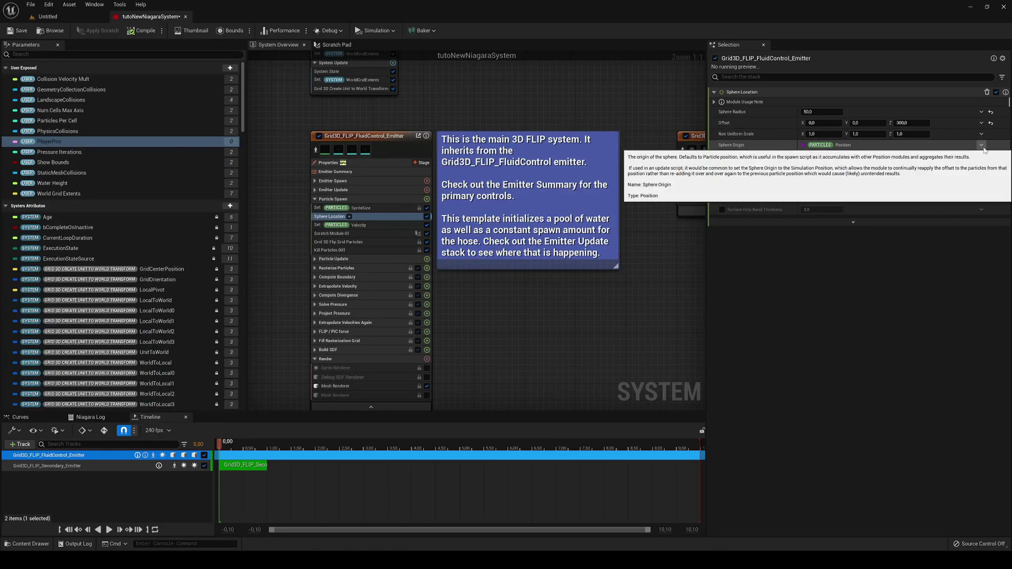
pyautogui.click(981, 145)
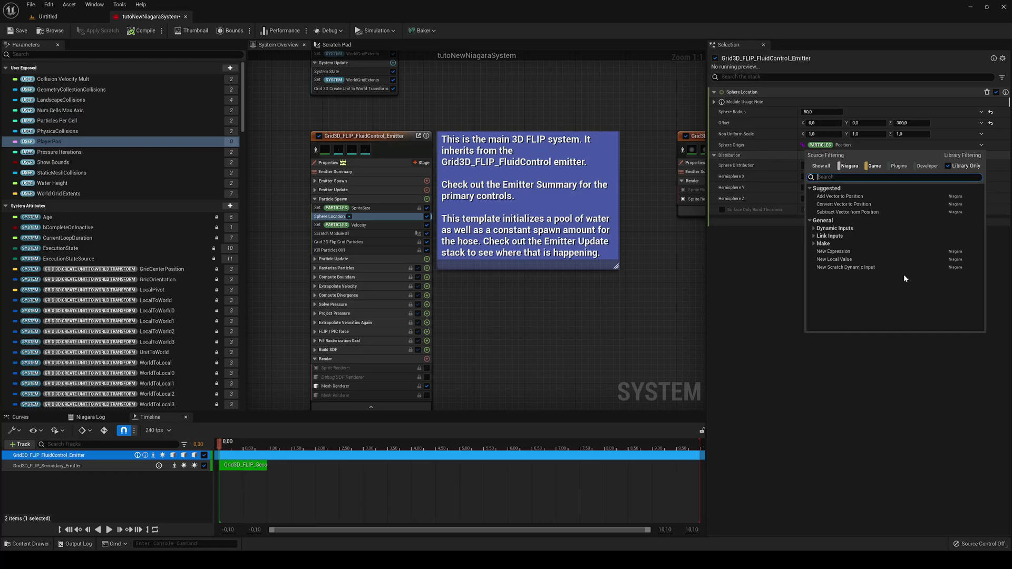
pyautogui.write('play')
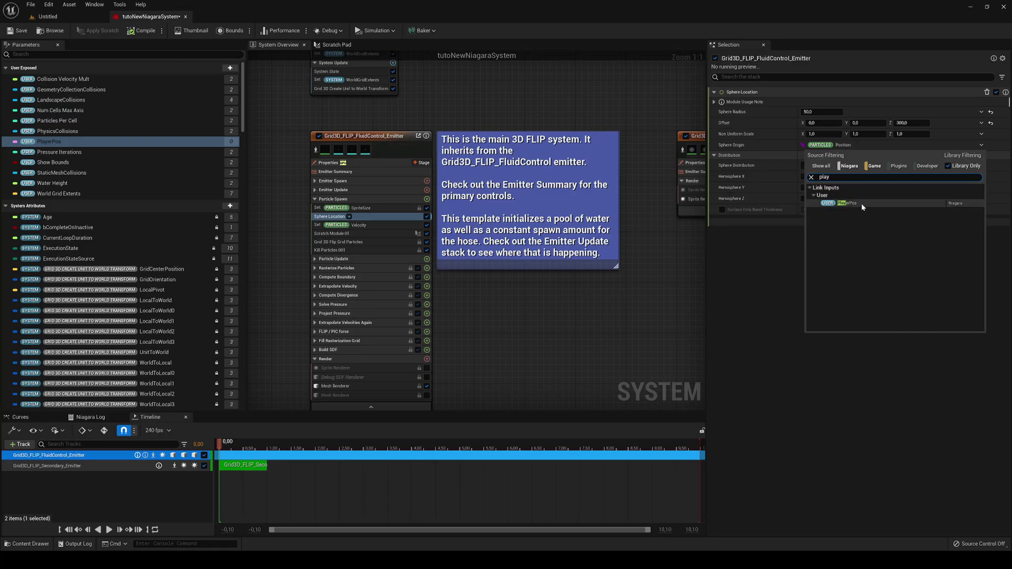
pyautogui.click(846, 204)
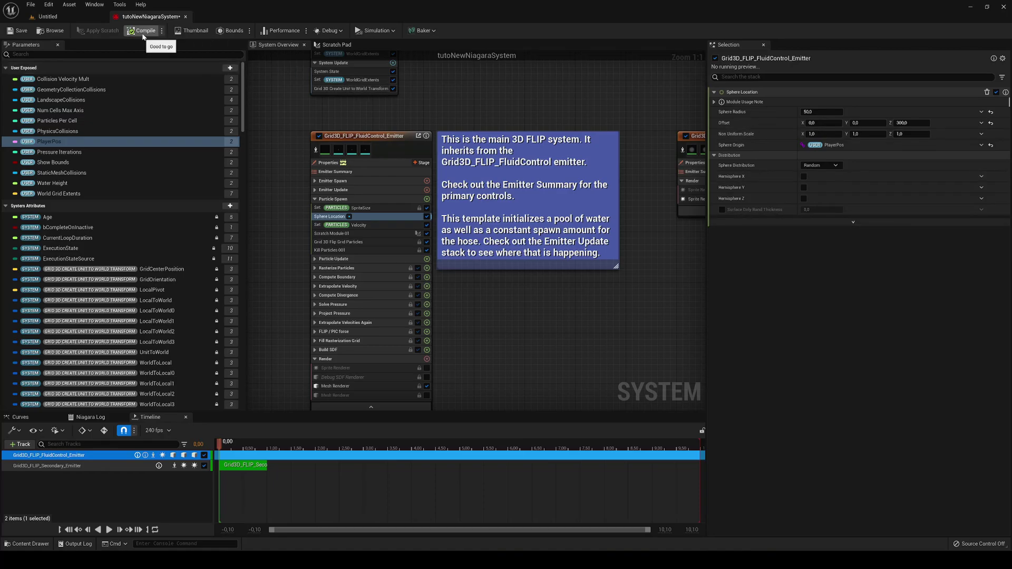
pyautogui.click(20, 31)
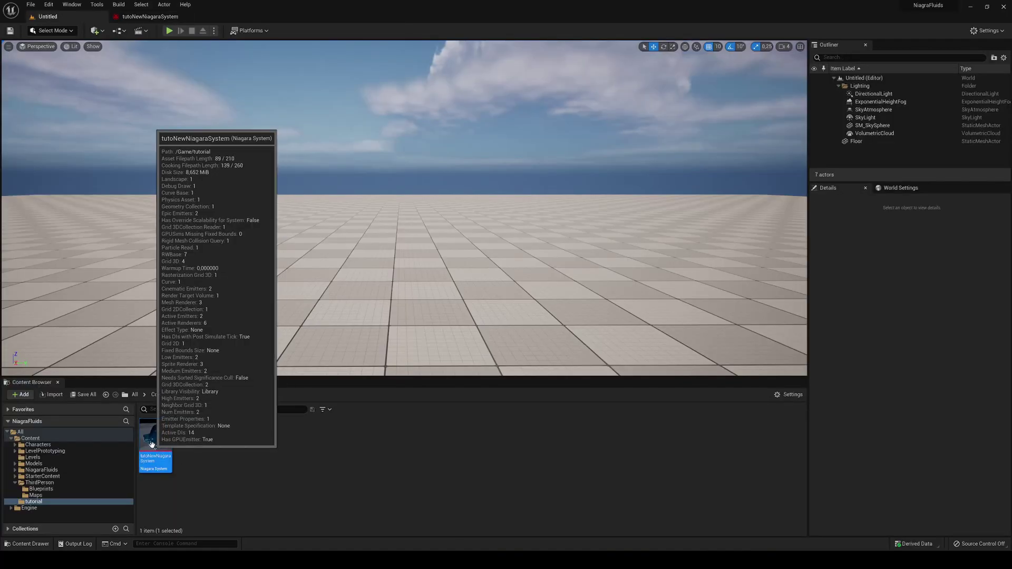
# - Place an instance of tutoNewNiagaraSystem from the tutorial folder onto the floor of the level
pyautogui.moveTo(151, 444); pyautogui.dragTo(372, 264)
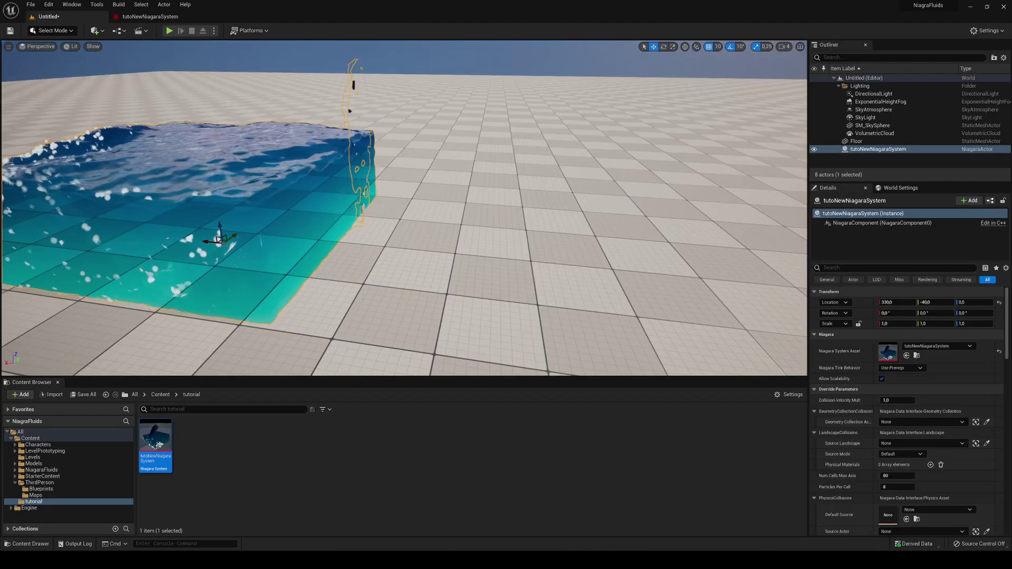
pyautogui.moveTo(506, 201); pyautogui.dragTo(488, 189, button='right')
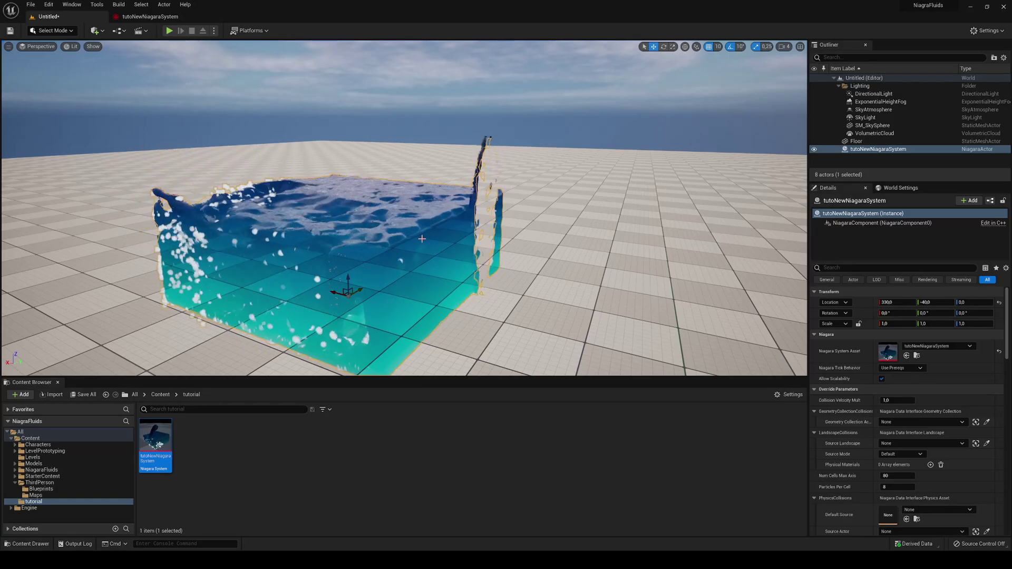
# - Open the level blueprint and delete the Event BeginPlay node from its event graph
pyautogui.click(120, 31)
pyautogui.click(179, 91)
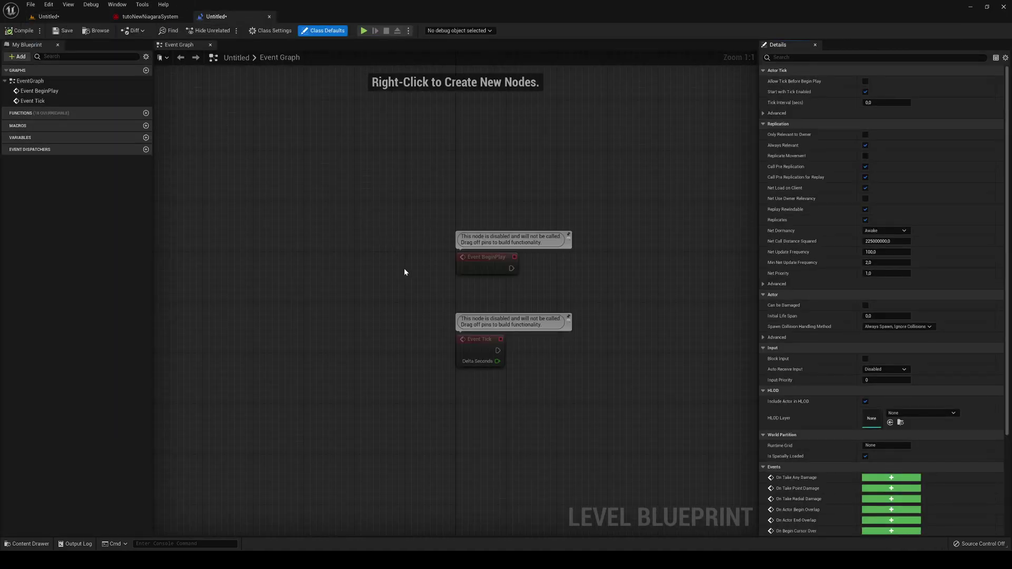
pyautogui.moveTo(404, 269); pyautogui.dragTo(271, 235, button='right')
pyautogui.click(318, 234)
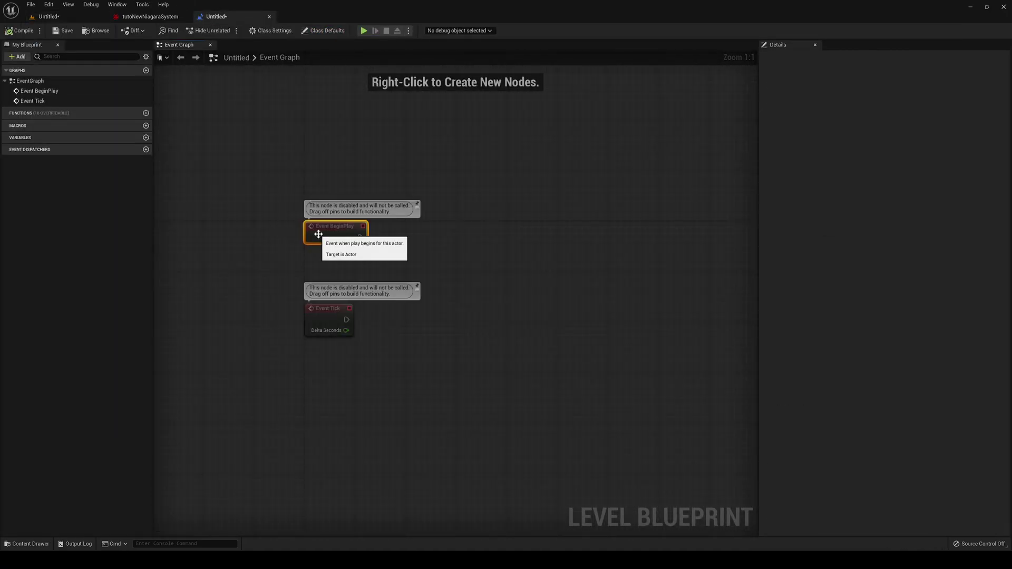
pyautogui.press('Delete')
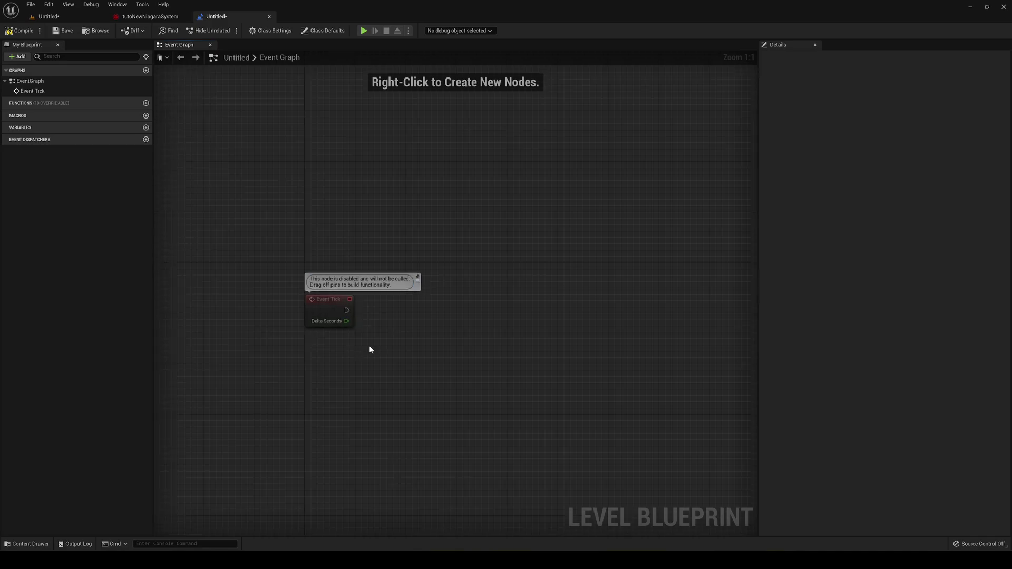
pyautogui.moveTo(371, 348); pyautogui.dragTo(374, 307, button='right')
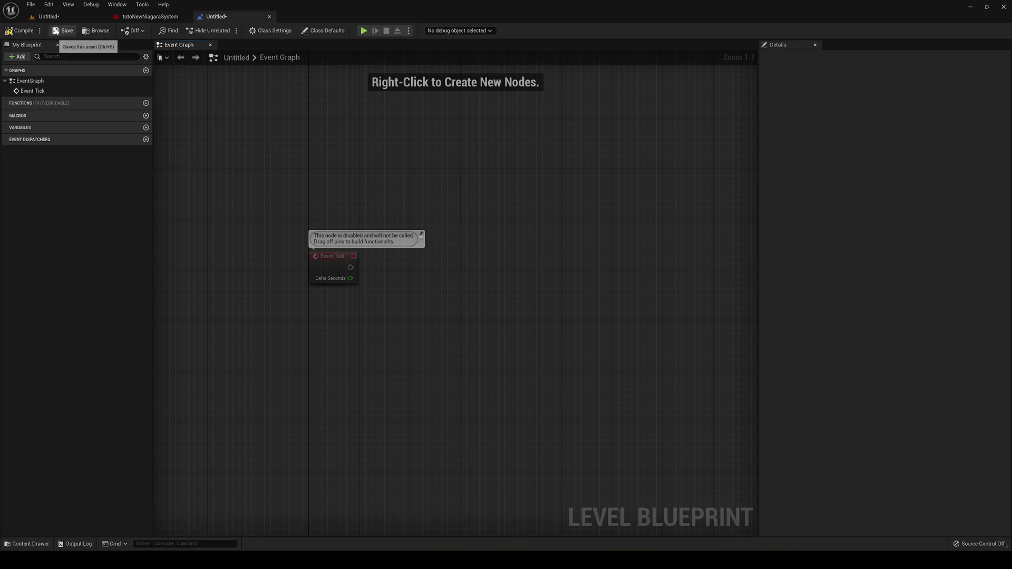
# - Add a reference to the level's tutoNewNiagaraSystem actor in the level blueprint, placed below Event Tick
pyautogui.click(63, 20)
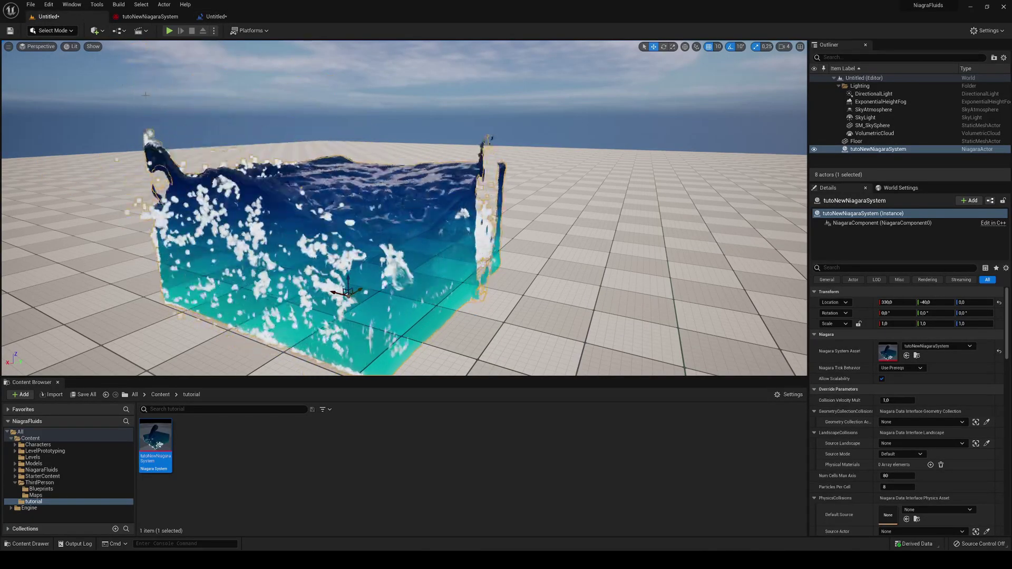
pyautogui.click(880, 150)
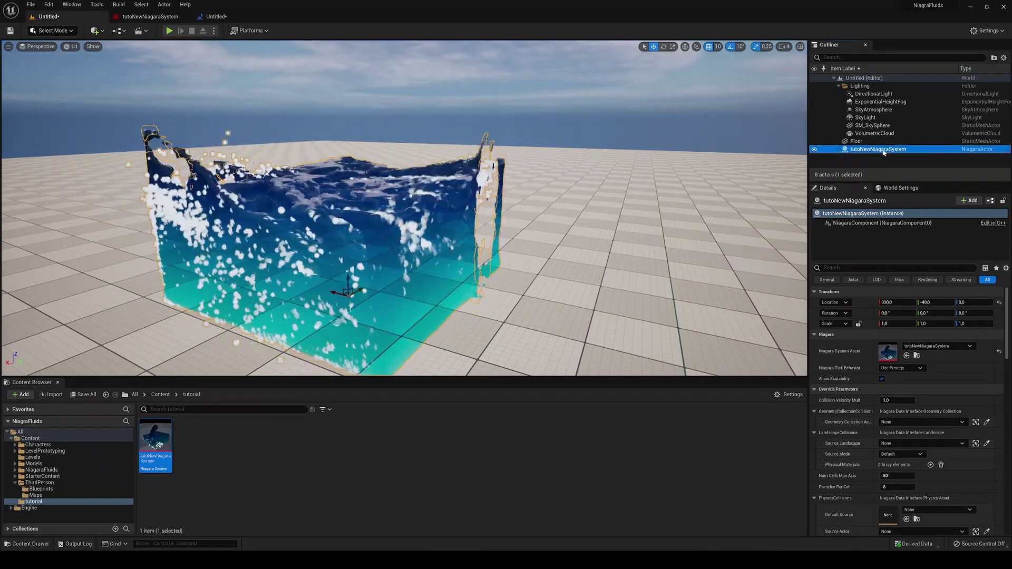
pyautogui.click(214, 17)
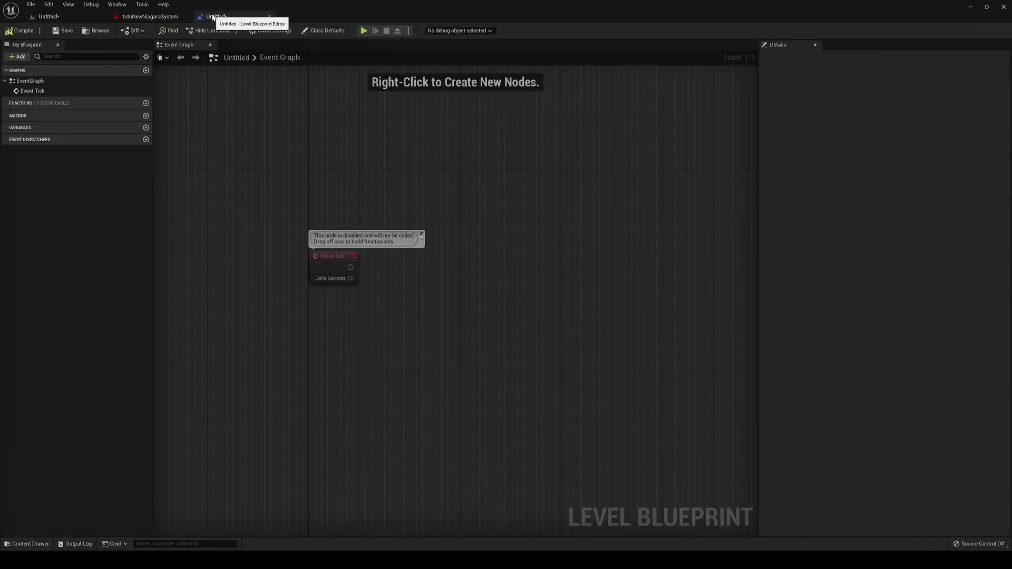
pyautogui.rightClick(322, 338)
pyautogui.click(377, 376)
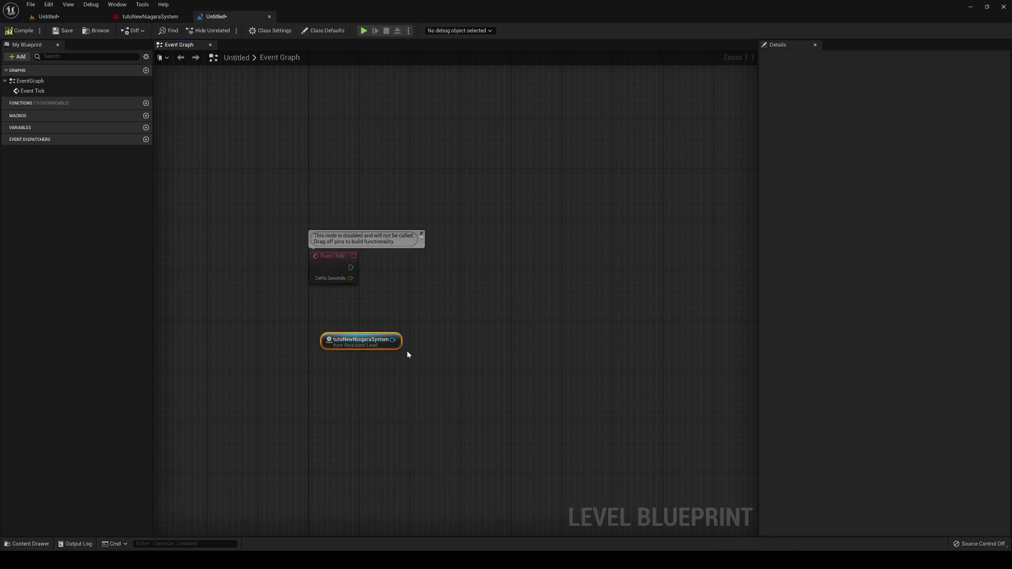
pyautogui.moveTo(341, 337); pyautogui.dragTo(280, 338)
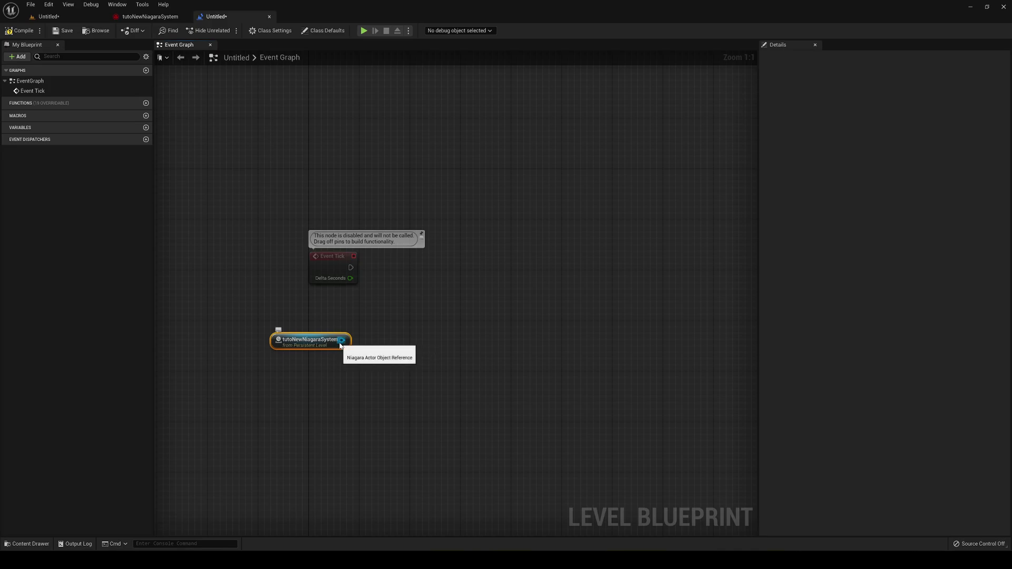
# - Add a Get Niagara Component node fed by the tutoNewNiagaraSystem reference
pyautogui.moveTo(342, 340); pyautogui.dragTo(361, 340)
pyautogui.write('get')
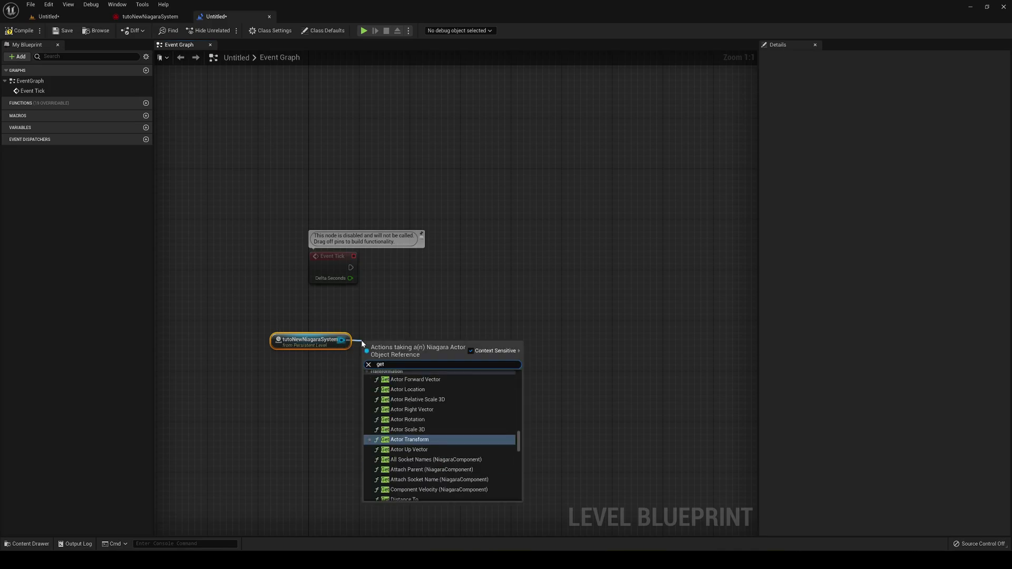
pyautogui.write(' niag')
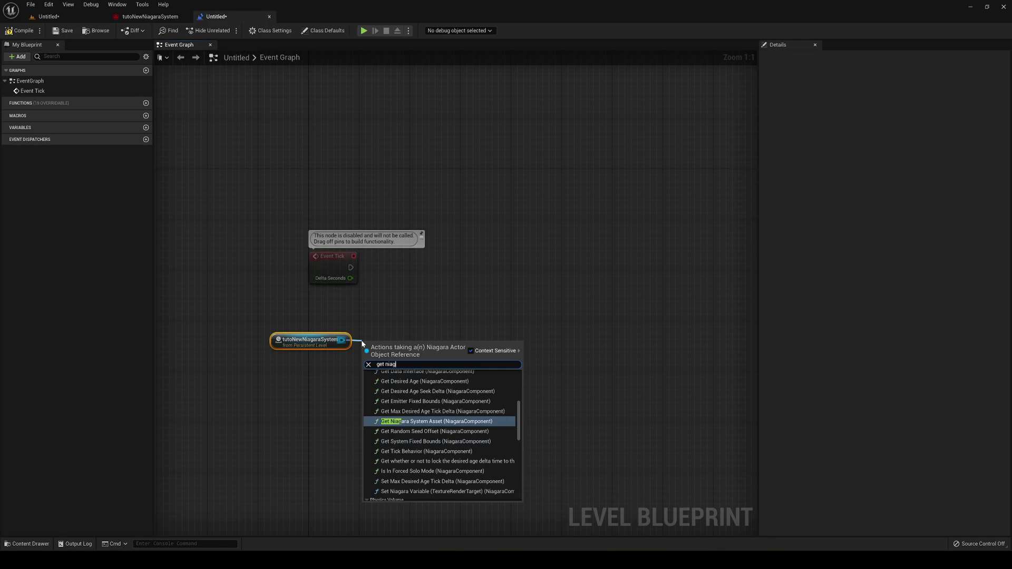
pyautogui.write('ara component')
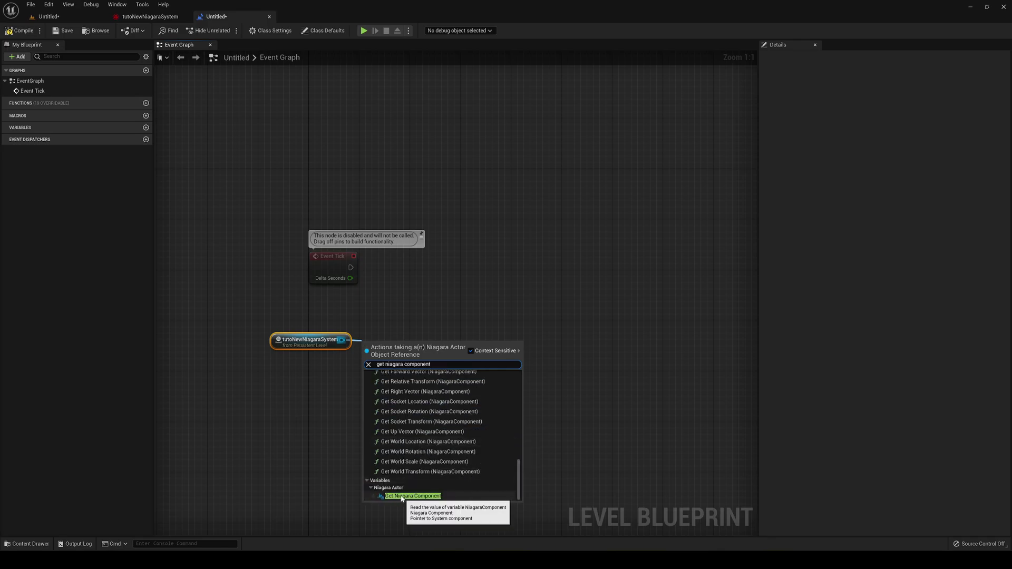
pyautogui.click(402, 495)
pyautogui.moveTo(431, 386); pyautogui.dragTo(391, 383, button='right')
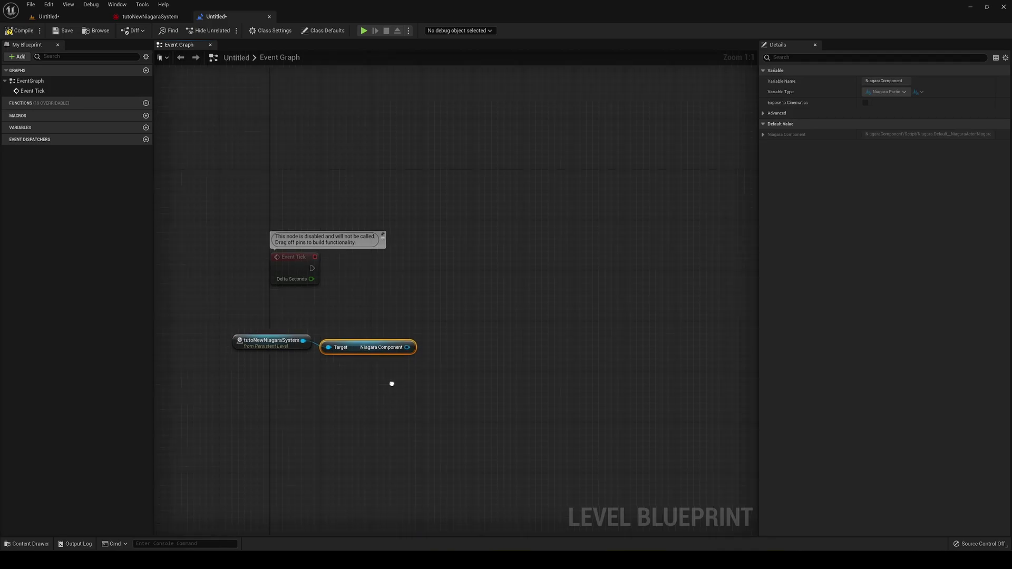
# - Add a Set Niagara Variable (Position) node targeting the Niagara Component output
pyautogui.moveTo(405, 347); pyautogui.dragTo(451, 305)
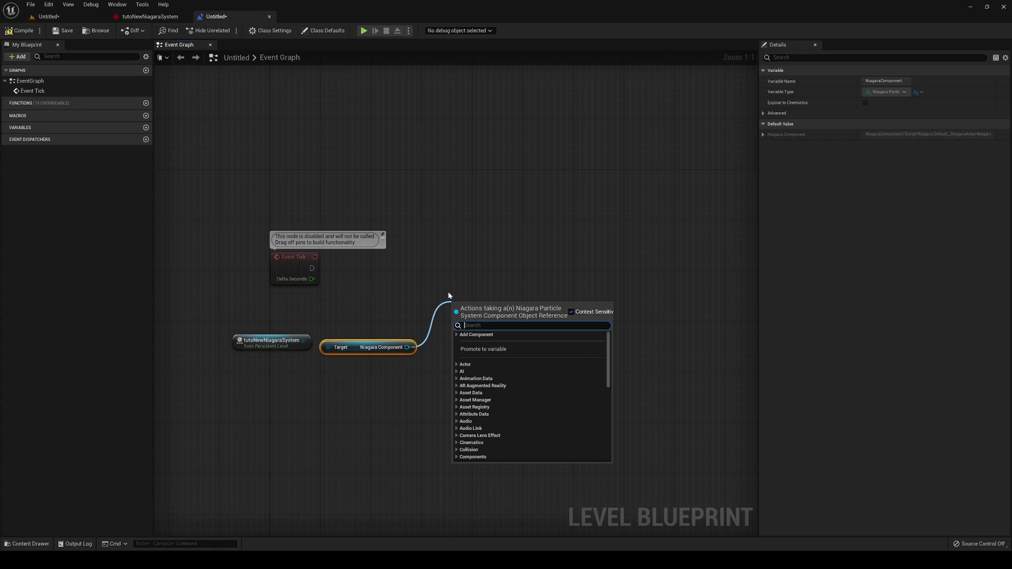
pyautogui.write('set')
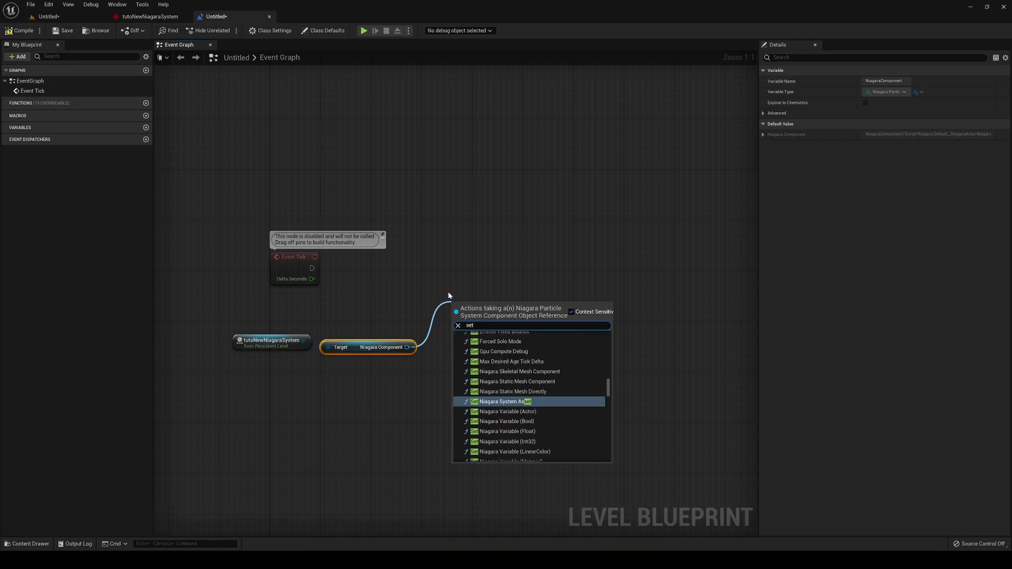
pyautogui.write(' var')
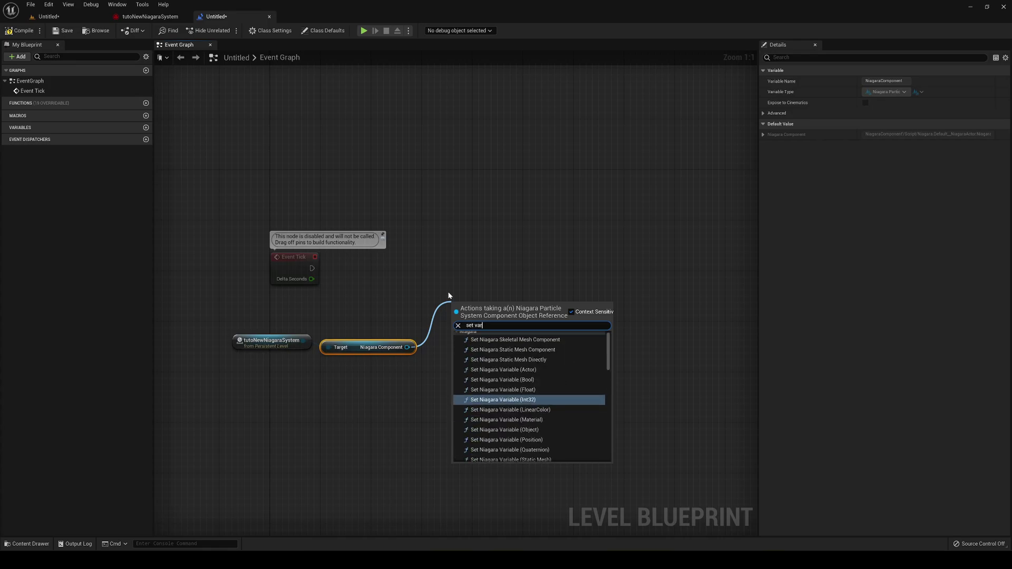
pyautogui.scroll(-3, 477, 387)
pyautogui.click(557, 388)
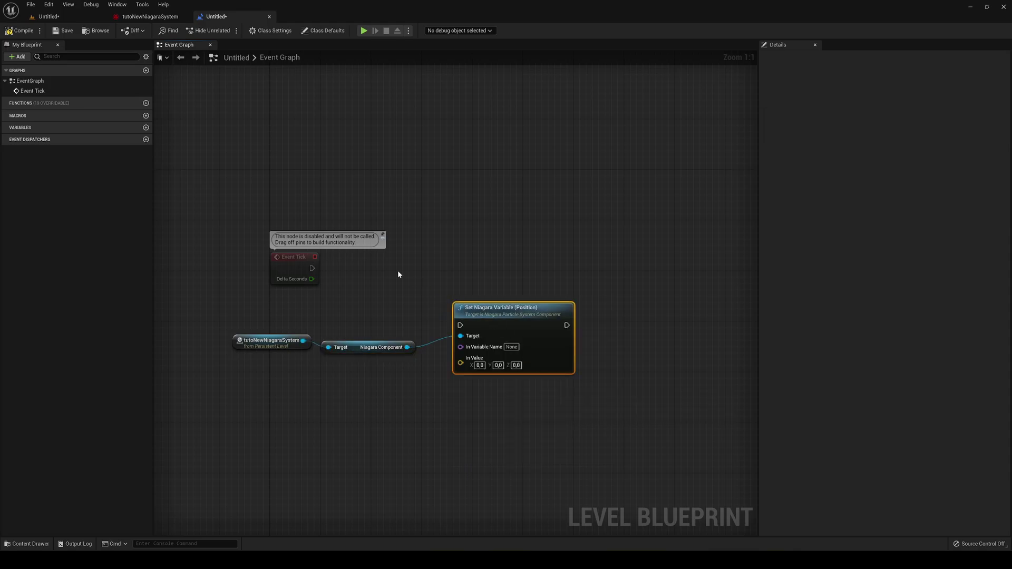
# - Connect Event Tick's execution to Set Niagara Variable (Position) and align that node level with the event
pyautogui.moveTo(312, 268); pyautogui.dragTo(461, 326)
pyautogui.moveTo(513, 322); pyautogui.dragTo(514, 265)
pyautogui.click(491, 235)
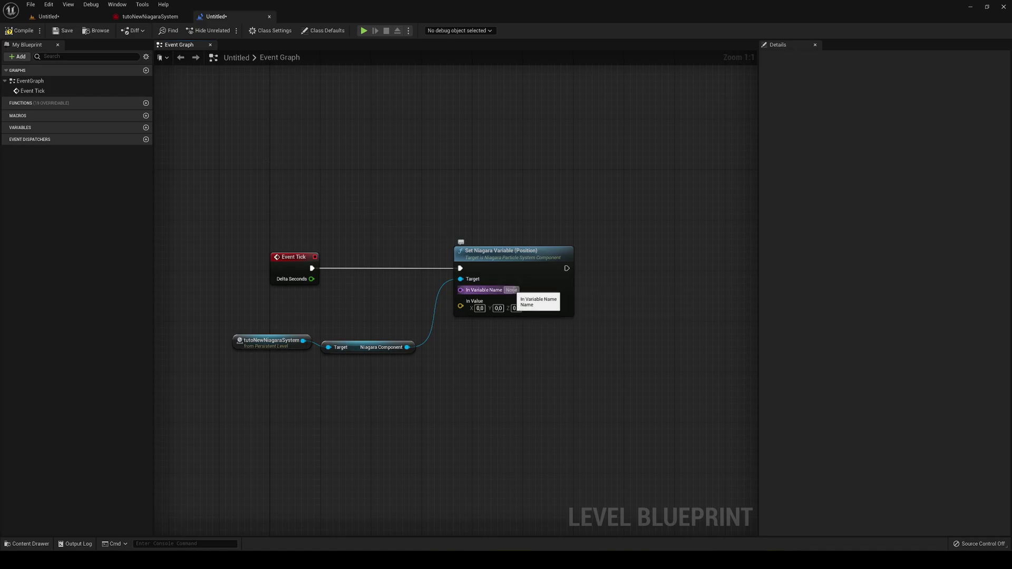
# - Check the parameter's name in the Niagara system and set the node's In Variable Name to PlayerPos
pyautogui.click(163, 15)
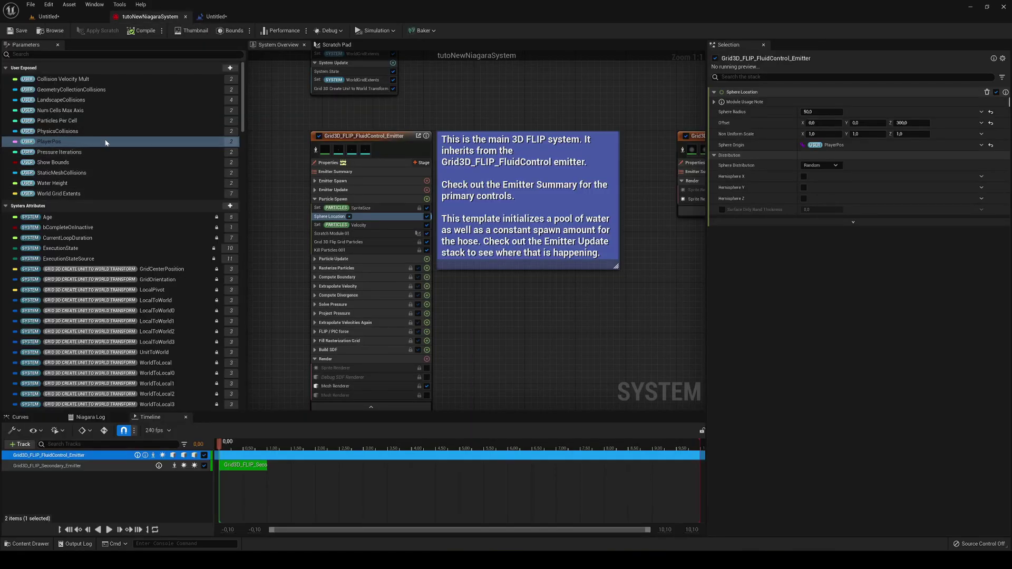
pyautogui.click(216, 17)
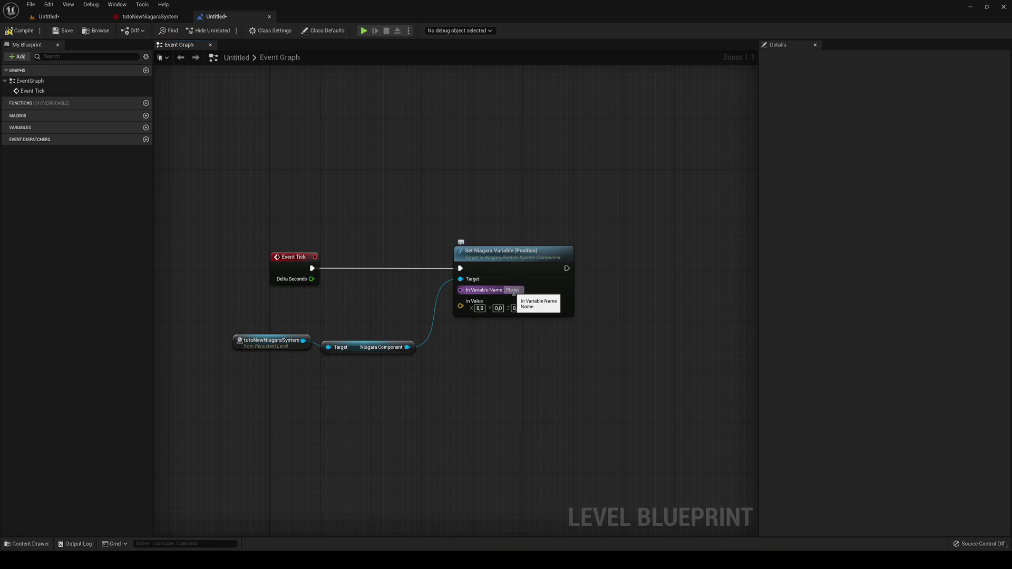
pyautogui.click(513, 291)
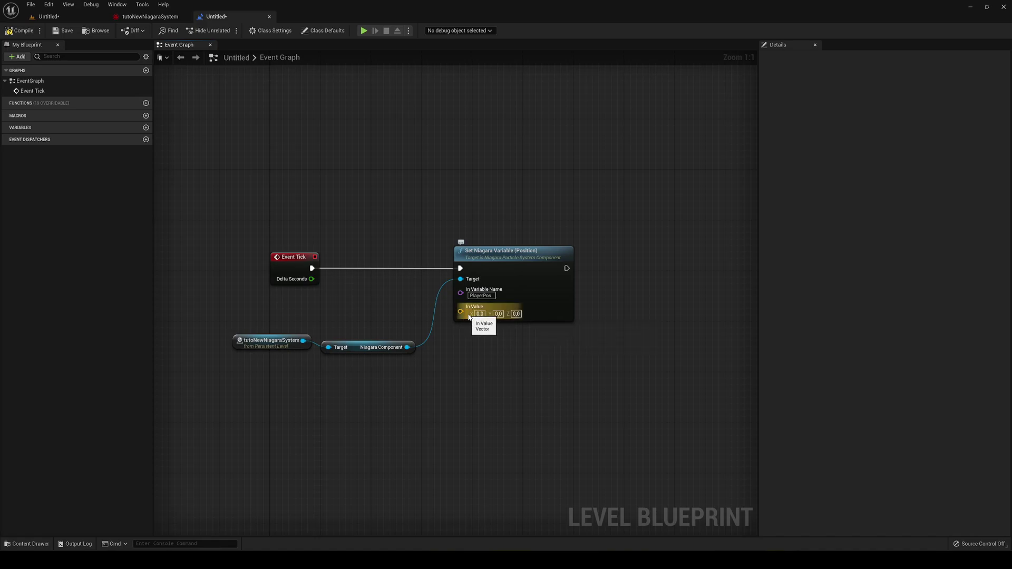
# - Add a Get Player Character node below the Niagara reference in the event graph
pyautogui.rightClick(345, 413)
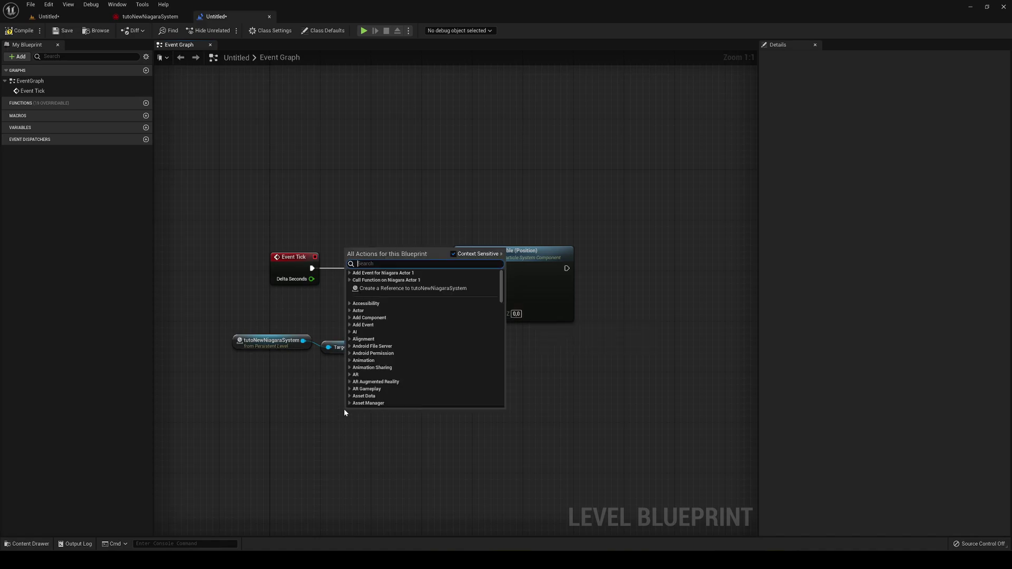
pyautogui.write('get player ')
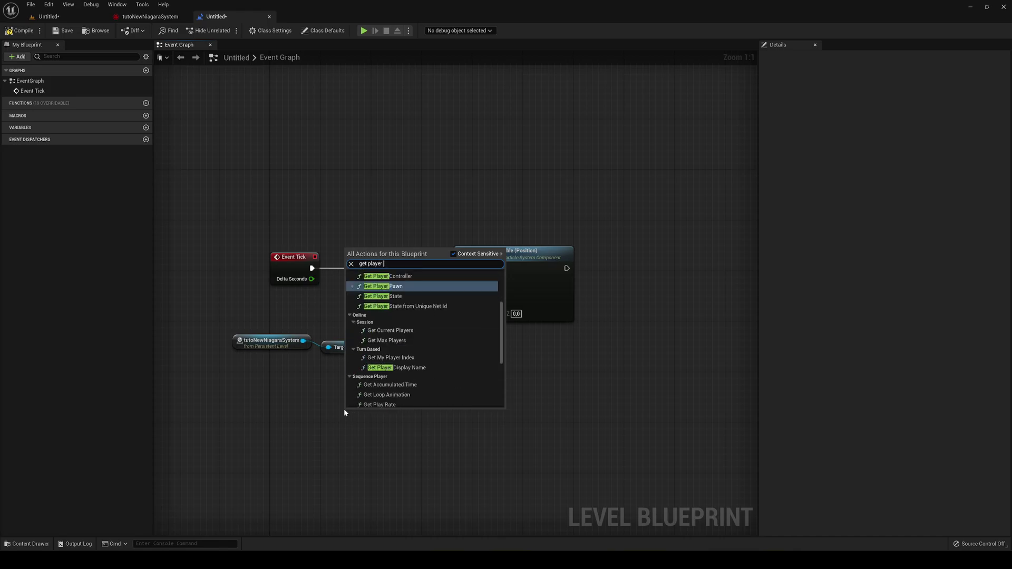
pyautogui.write('c')
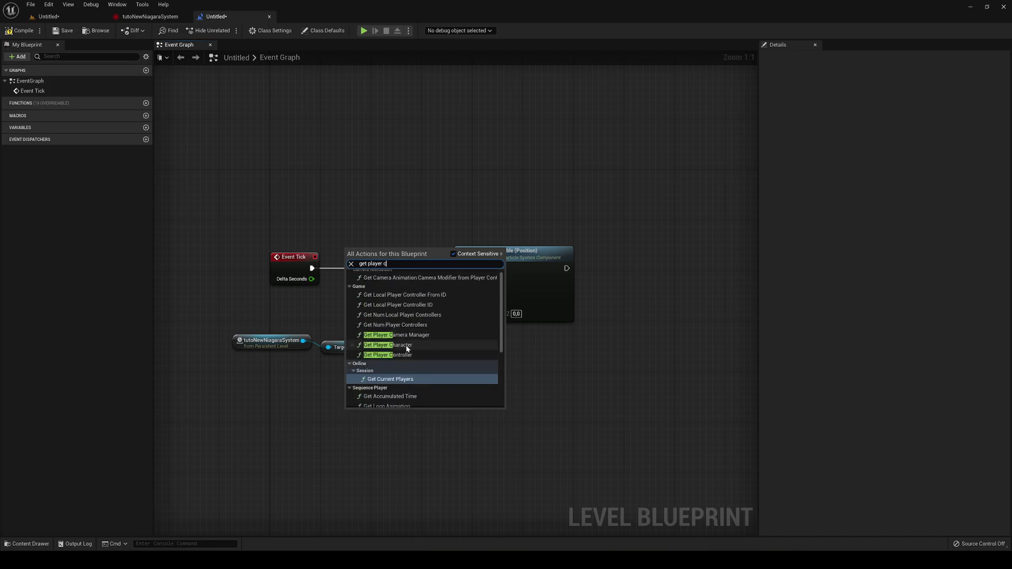
pyautogui.click(407, 348)
# - Add Get Actor Location from the player character and connect its Return Value to the Set Niagara Variable node's In Value
pyautogui.moveTo(433, 426); pyautogui.dragTo(467, 408)
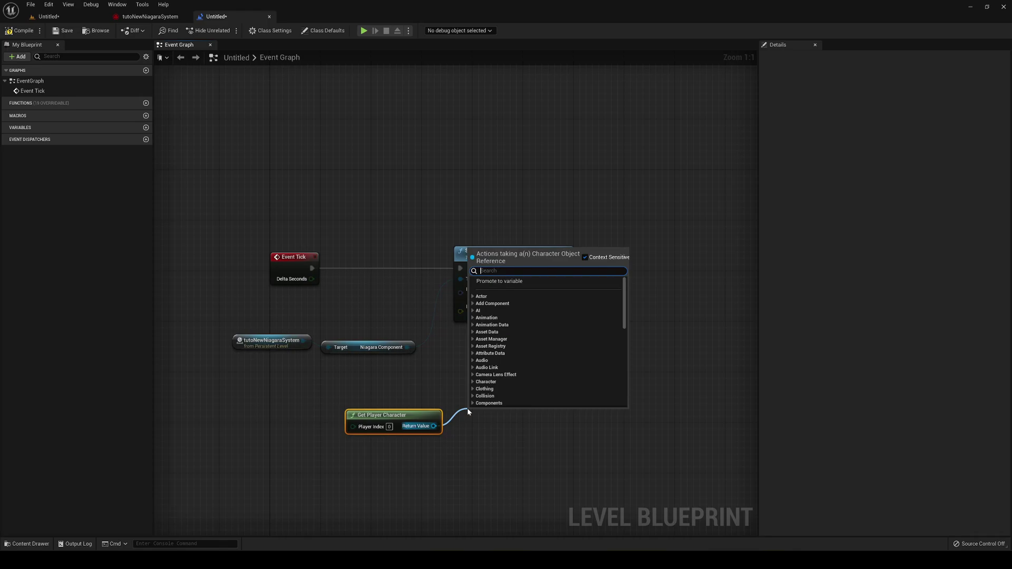
pyautogui.write('get acto')
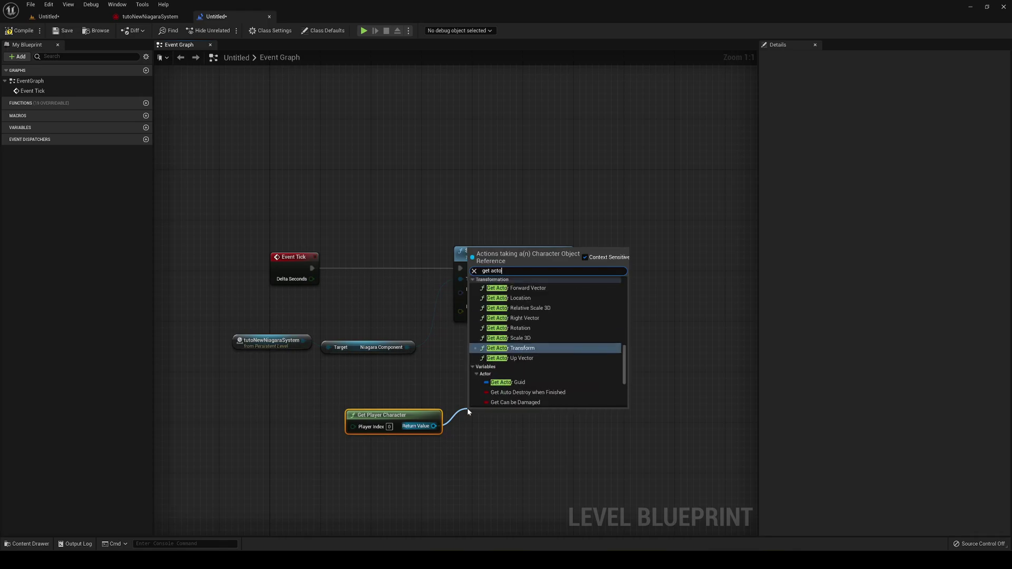
pyautogui.write('r loc')
pyautogui.press('Return')
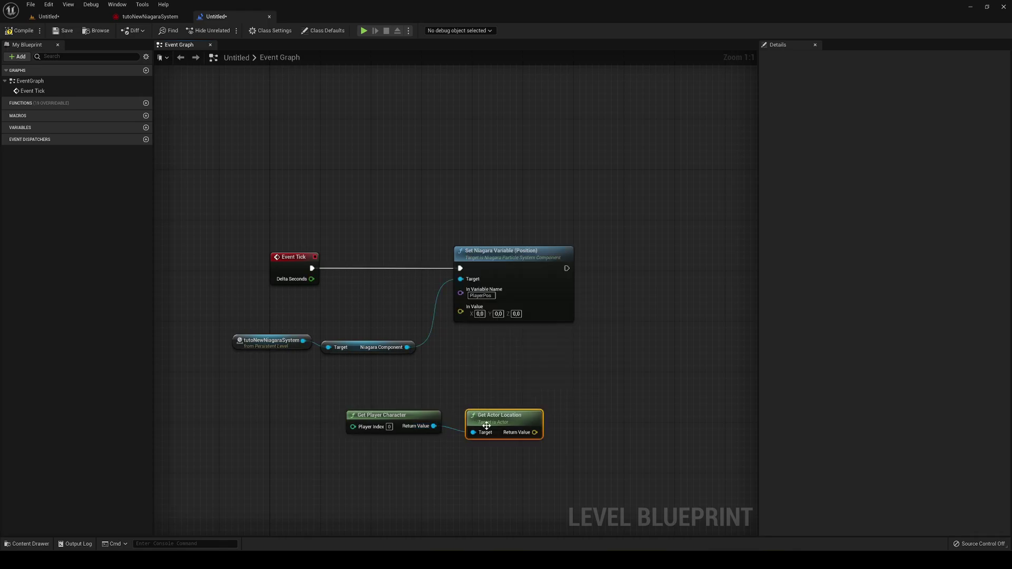
pyautogui.moveTo(534, 432); pyautogui.dragTo(468, 316)
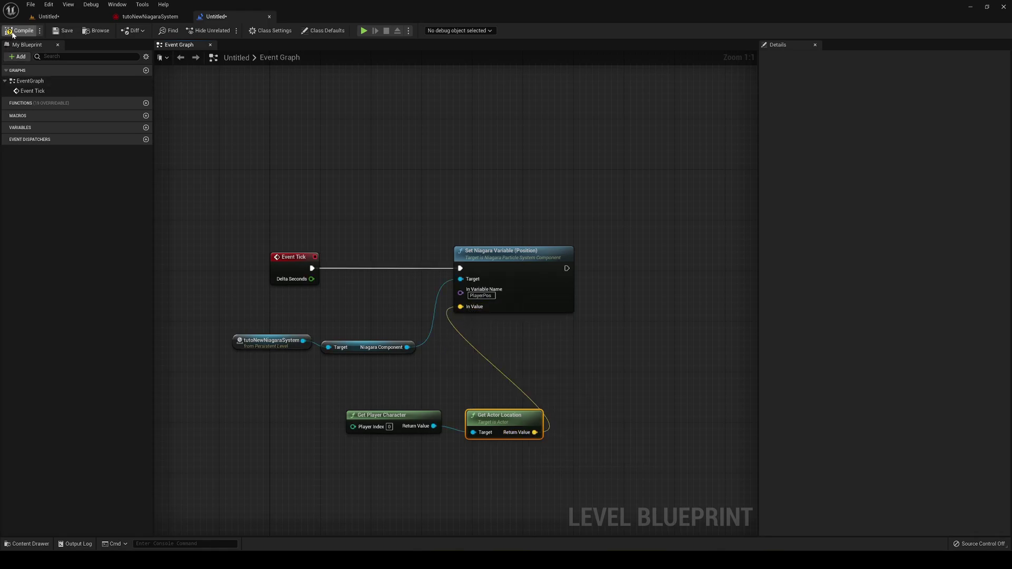
# - Play-test the level by running and jumping the character around and through the fluid volume, then stop the session
pyautogui.click(63, 31)
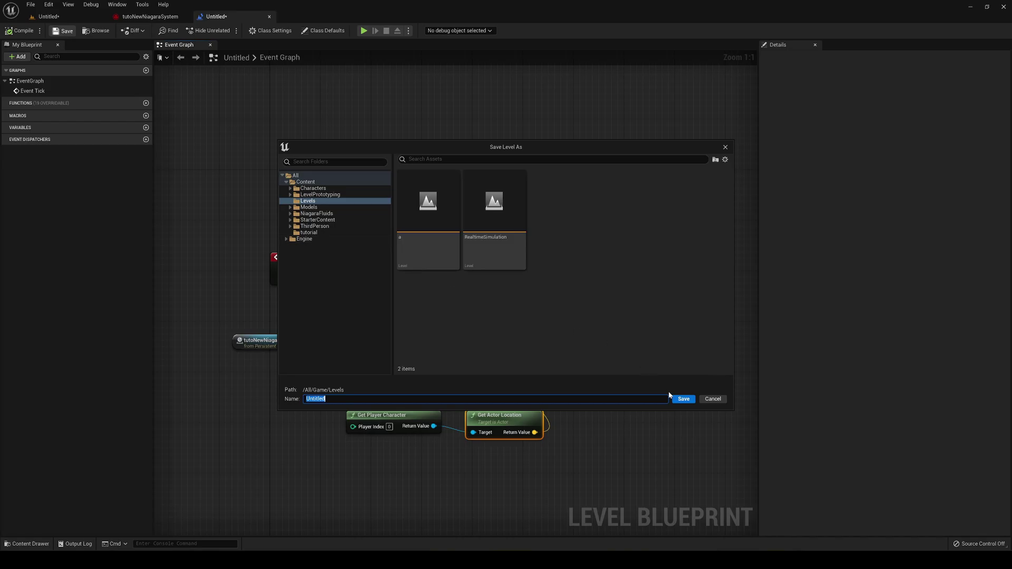
pyautogui.click(712, 400)
pyautogui.click(52, 17)
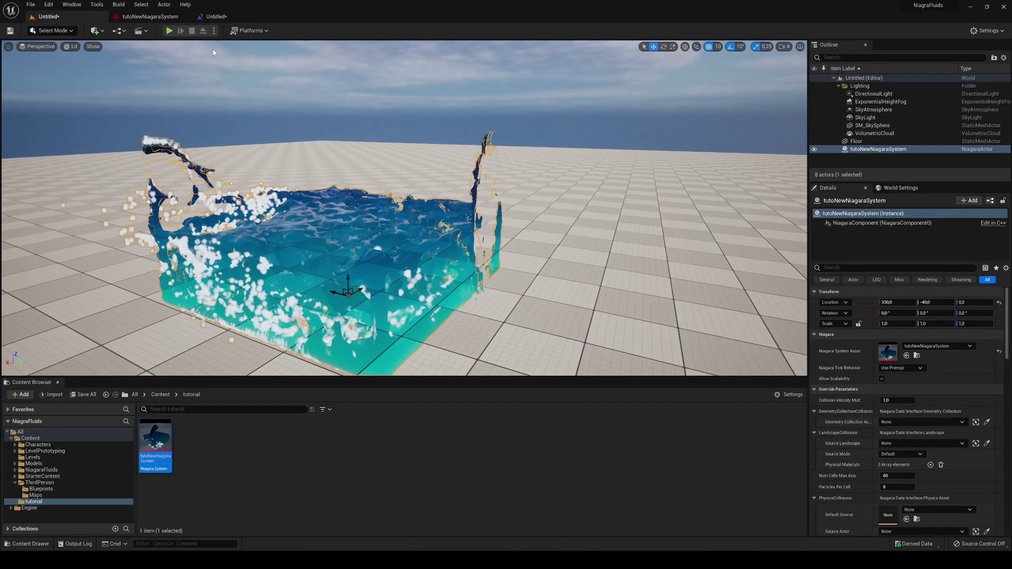
pyautogui.click(169, 31)
pyautogui.press('w')
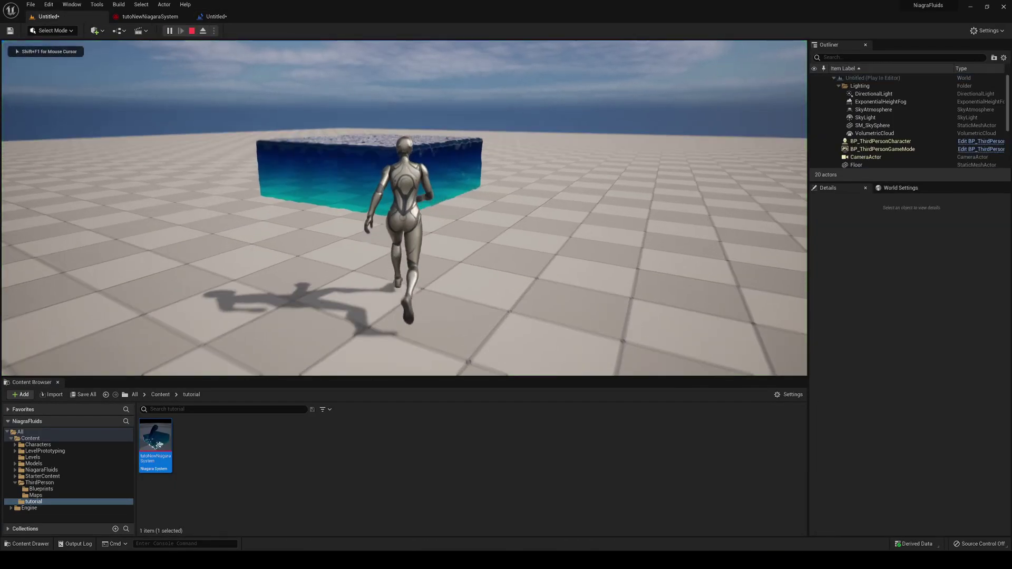
pyautogui.press('d')
pyautogui.press('w')
pyautogui.press('space')
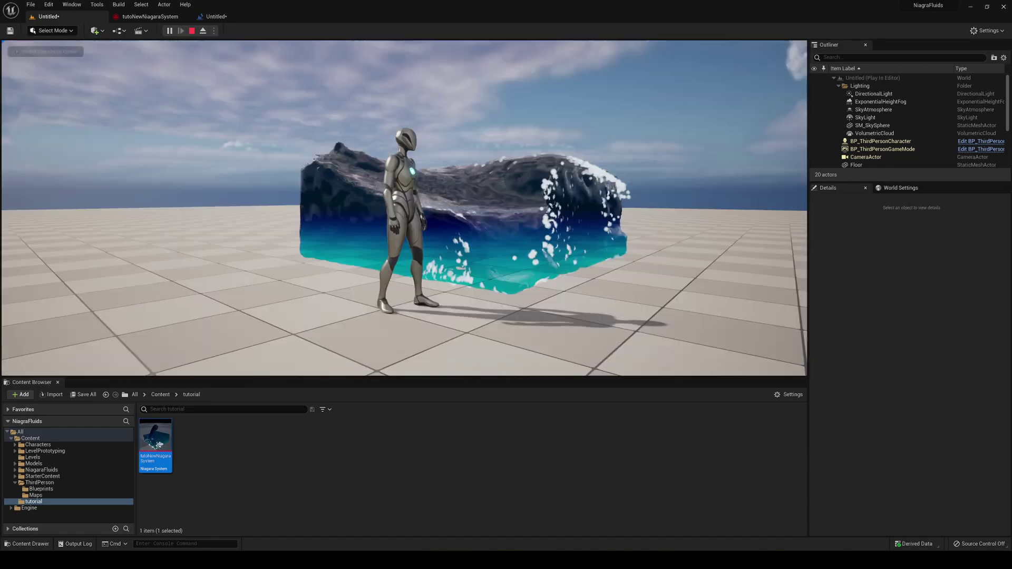
pyautogui.press('w')
pyautogui.press('space')
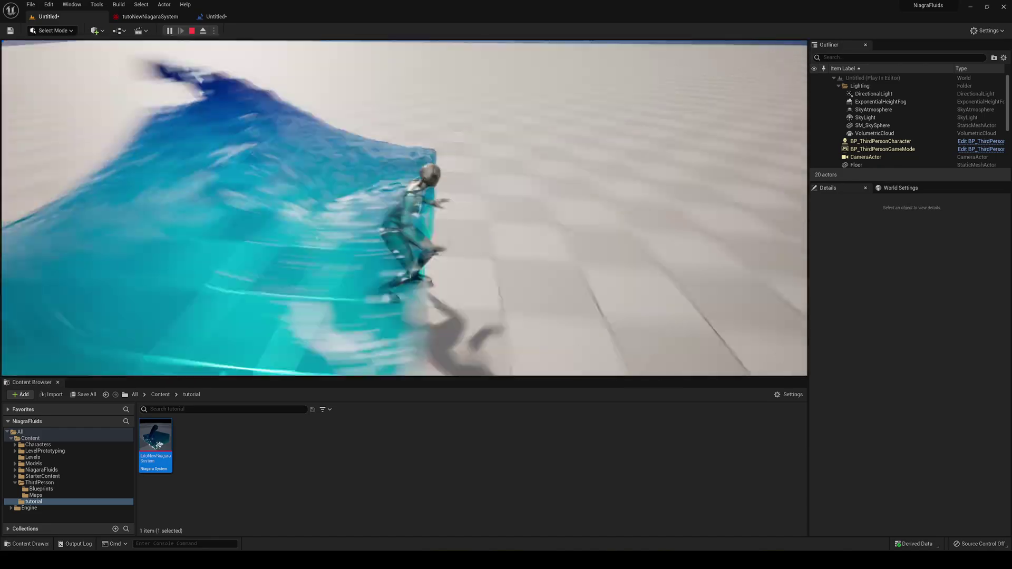
pyautogui.press('w')
pyautogui.press('space')
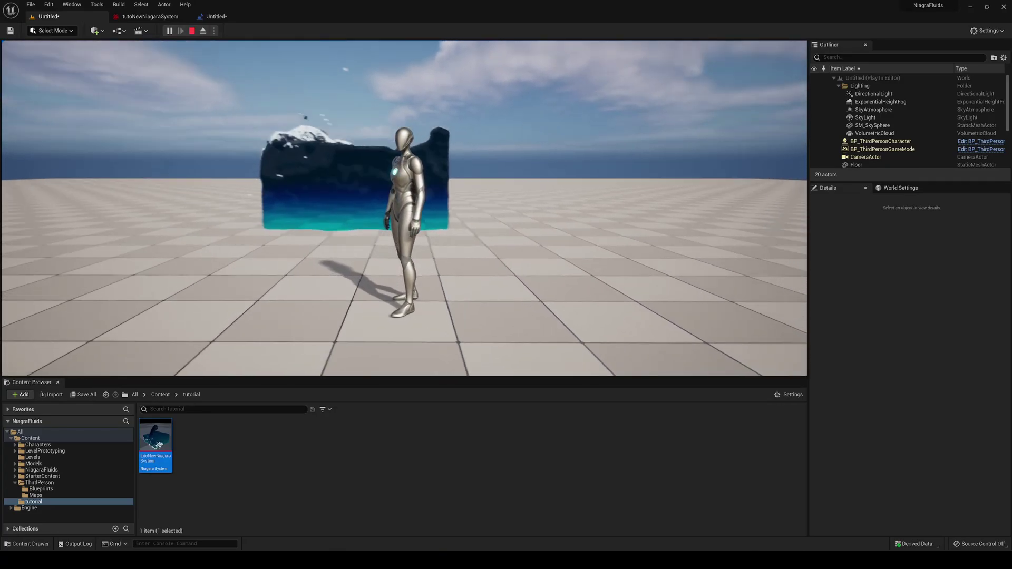
pyautogui.press('w')
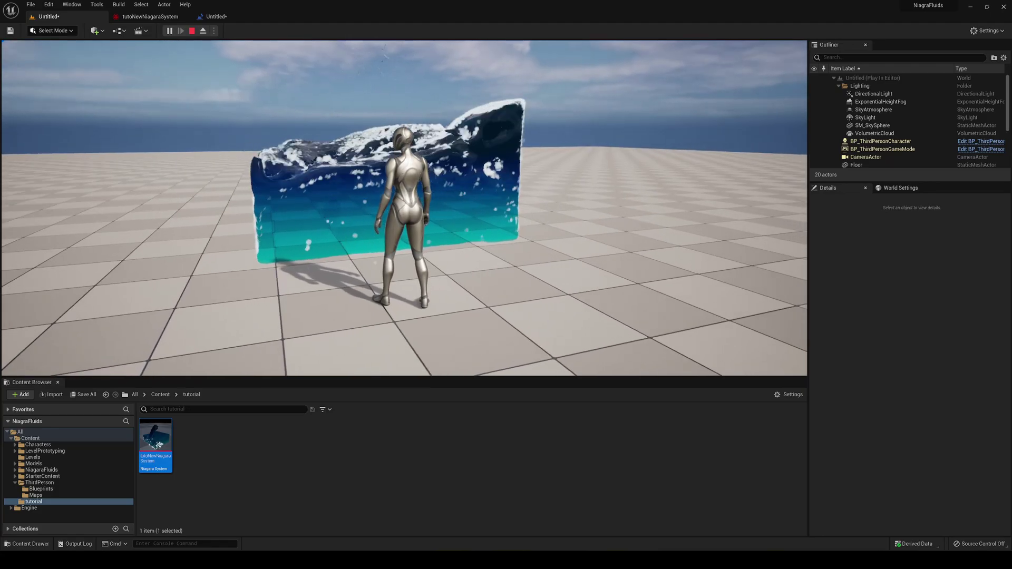
pyautogui.press('Escape')
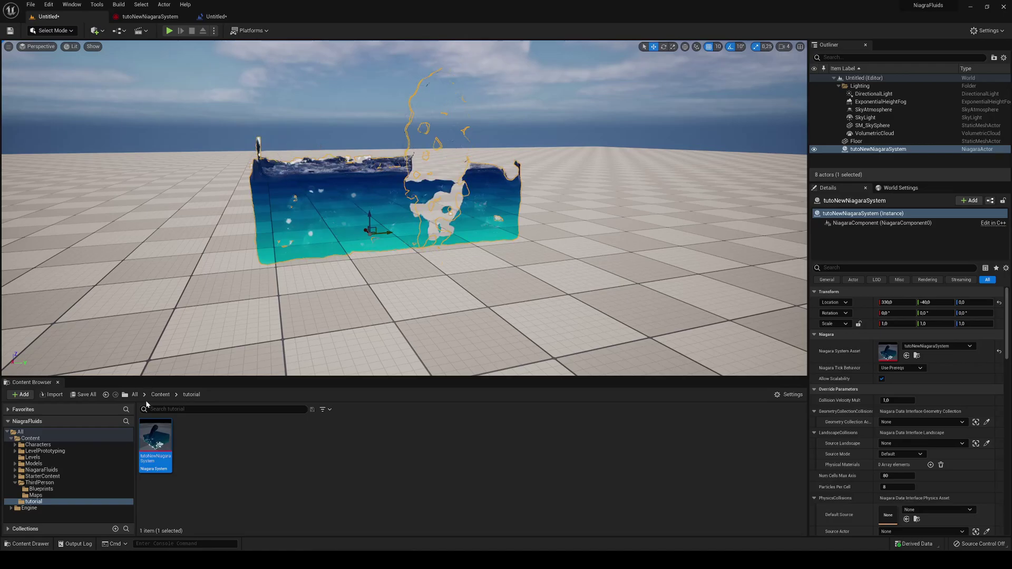
# - Open the BP_ThirdPersonCharacter blueprint from the ThirdPerson Blueprints folder and select its root component
pyautogui.click(162, 396)
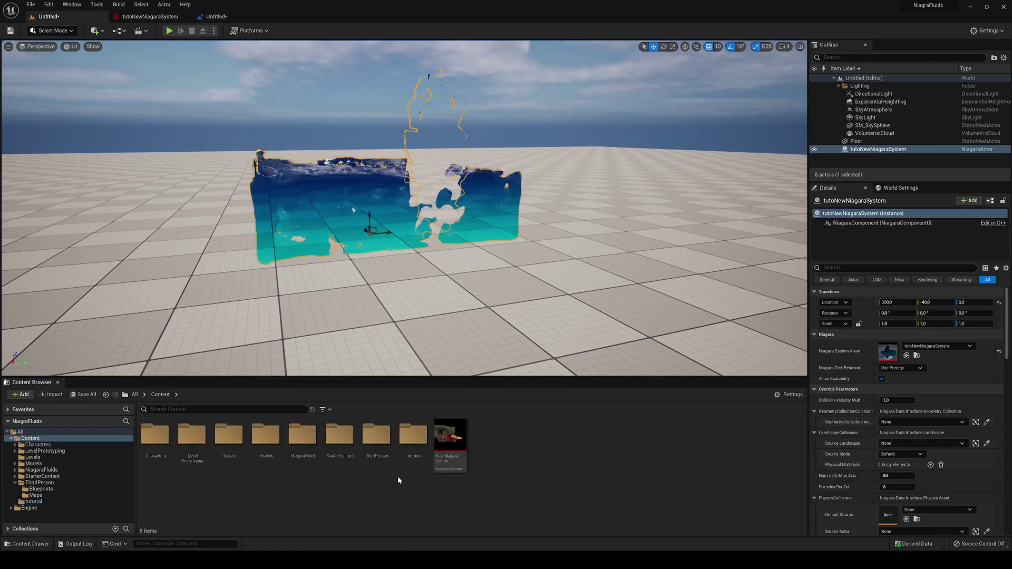
pyautogui.doubleClick(155, 443)
pyautogui.click(45, 71)
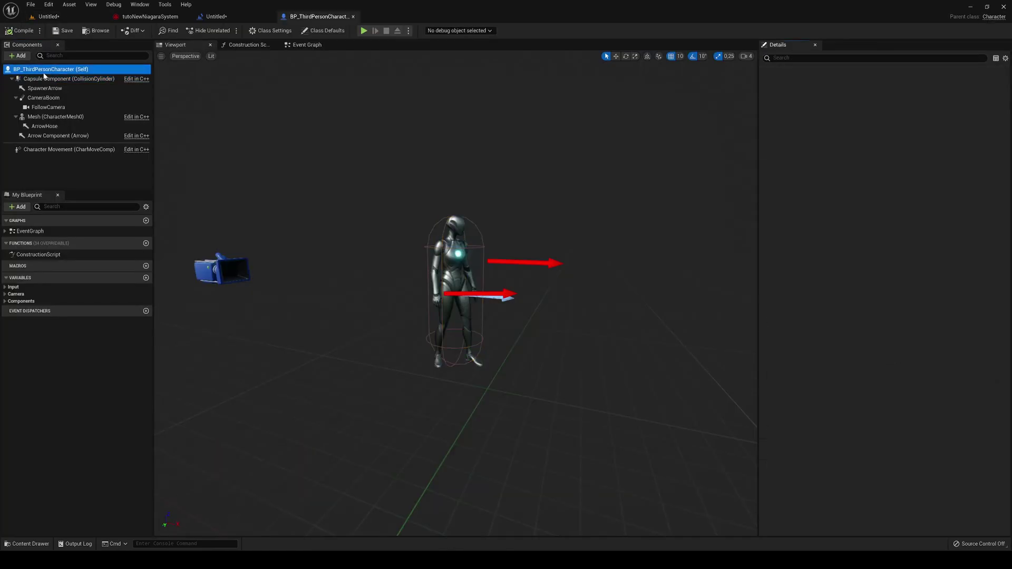
# - Add an Arrow component to the character and move it in front of the chest to location X 40, Z 40
pyautogui.click(21, 58)
pyautogui.write('arr')
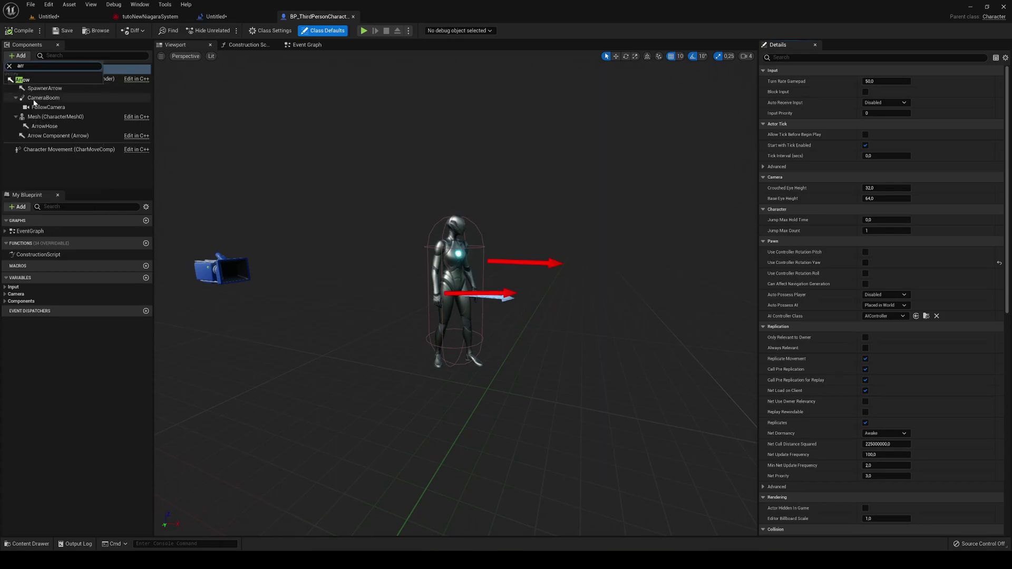
pyautogui.click(33, 80)
pyautogui.press('Return')
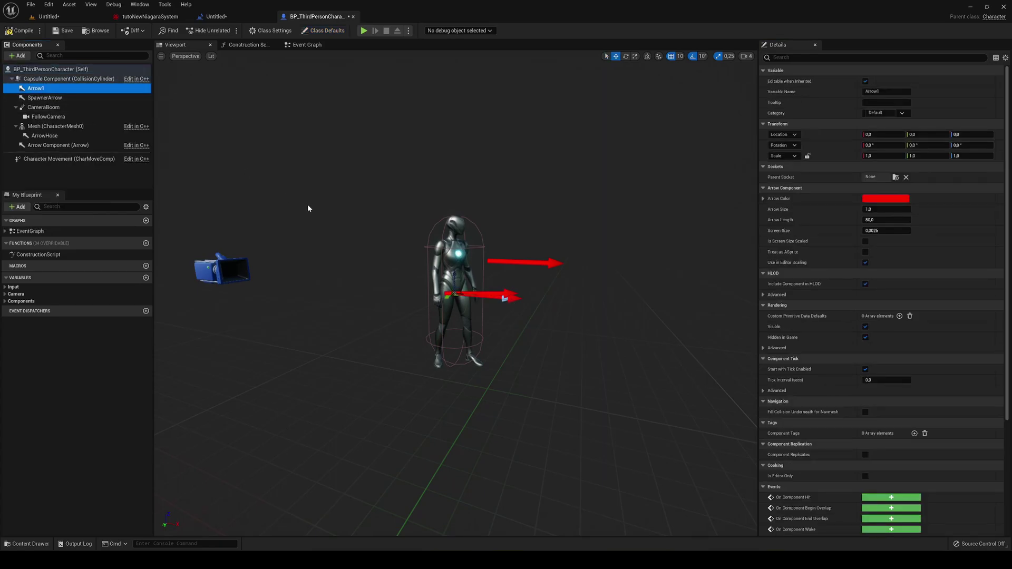
pyautogui.moveTo(391, 261); pyautogui.dragTo(414, 295, button='right')
pyautogui.press('w')
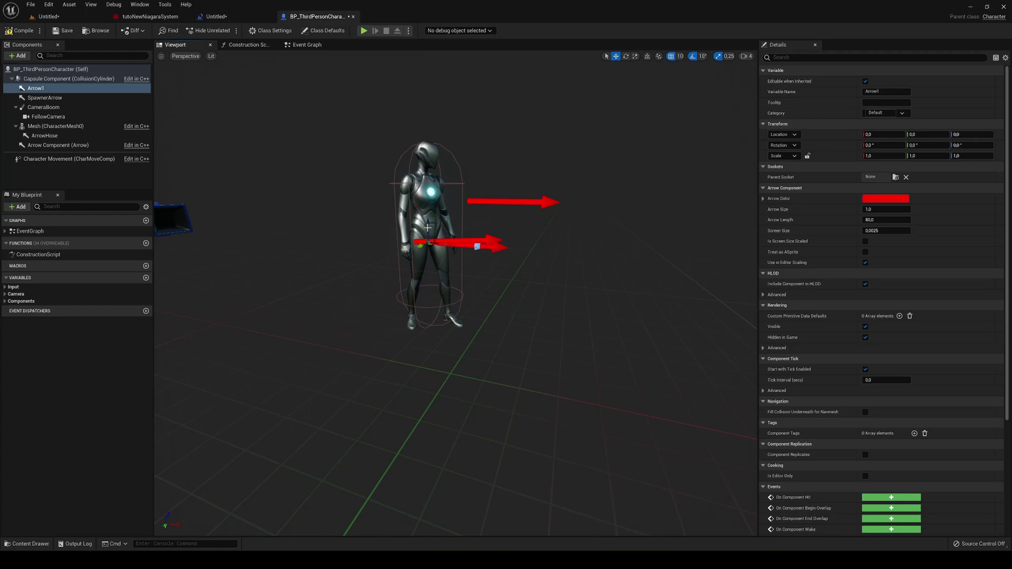
pyautogui.moveTo(429, 226); pyautogui.dragTo(434, 178)
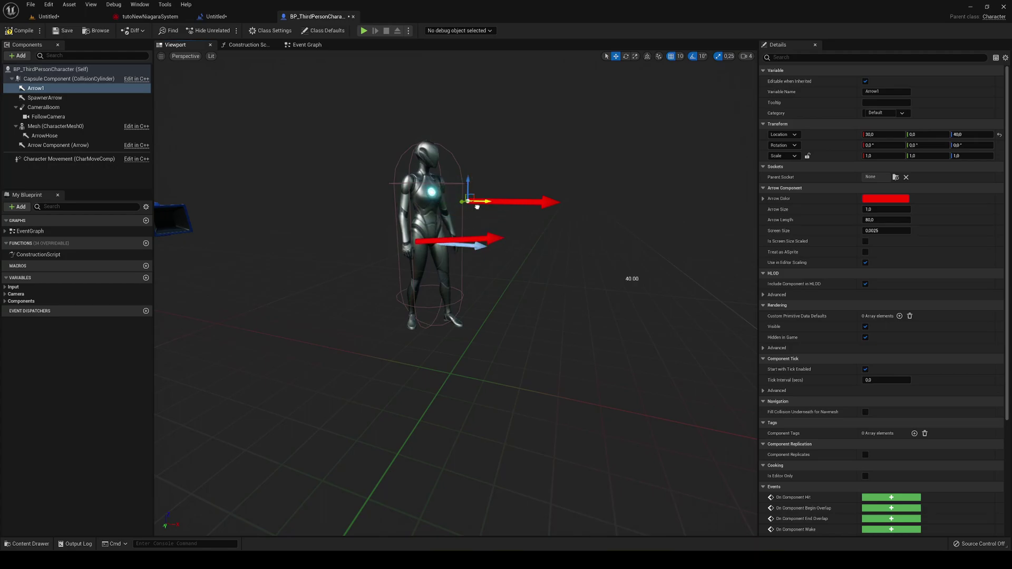
pyautogui.moveTo(477, 207); pyautogui.dragTo(507, 211)
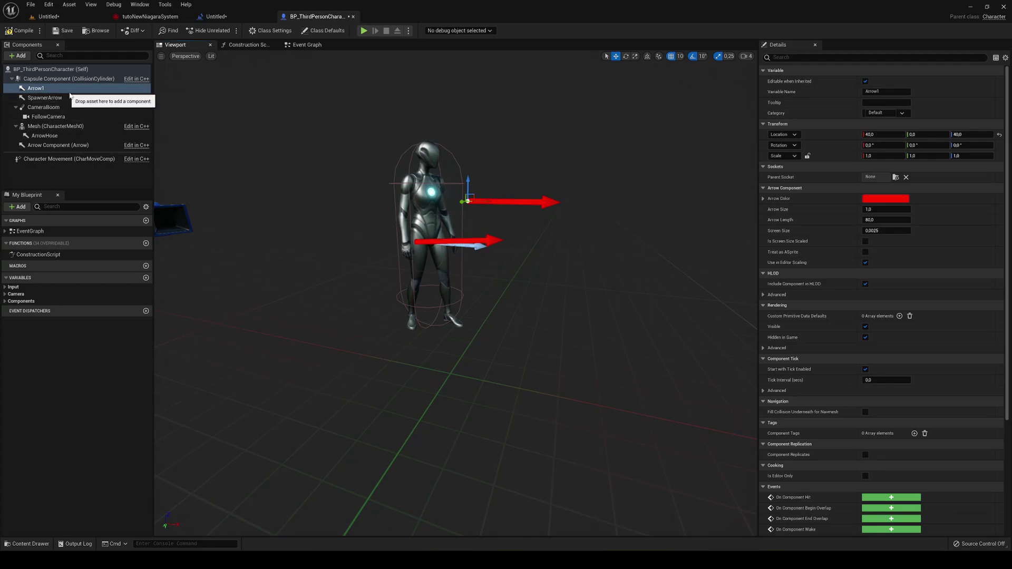
# - Delete the newly added Arrow1 component and examine the existing SpawnerArrow in front of the character
pyautogui.press('Delete')
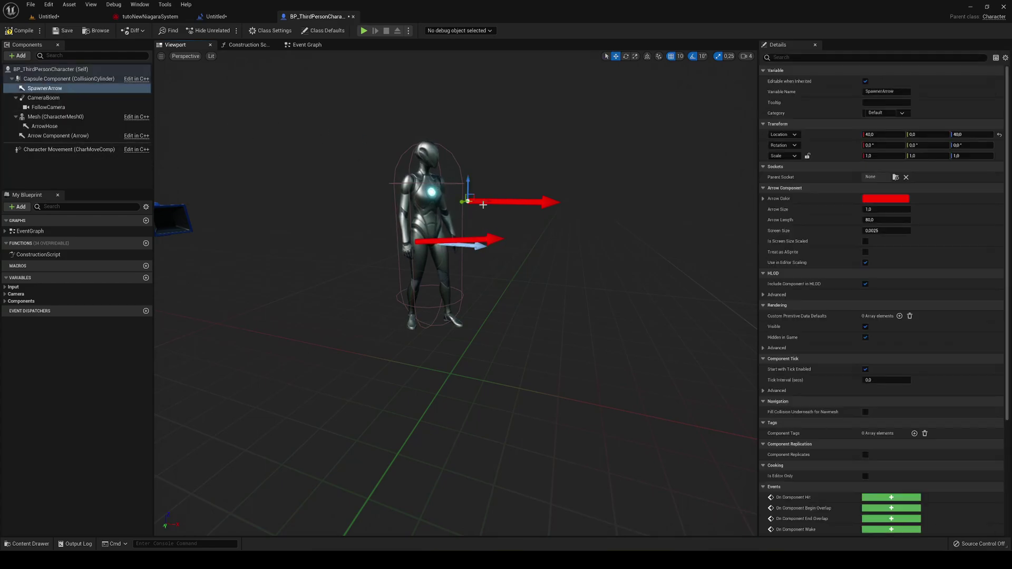
pyautogui.moveTo(462, 207); pyautogui.dragTo(399, 232, button='right')
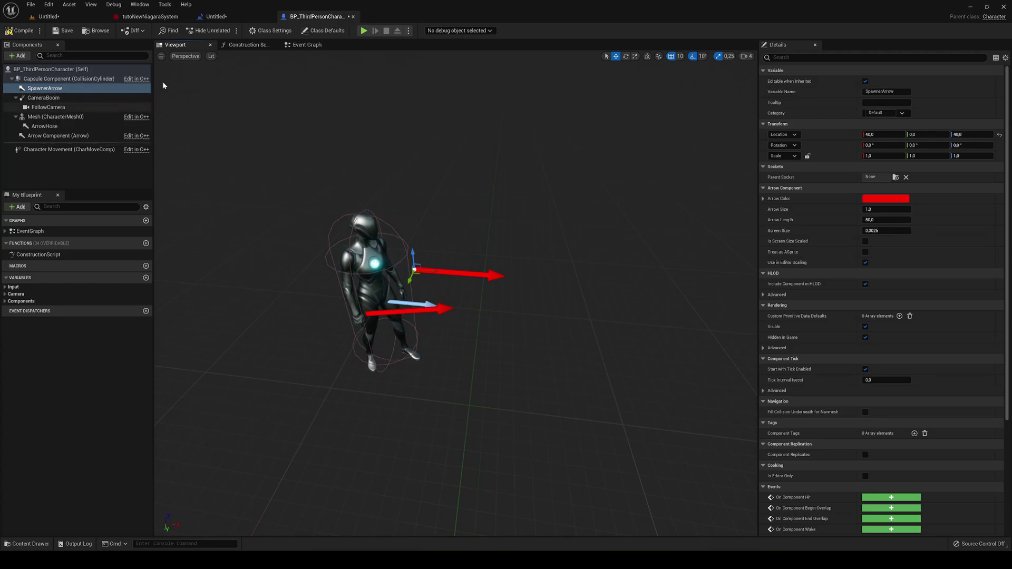
# - Return to the level blueprint and move the Get Player Character node farther away from Get Actor Location
pyautogui.click(214, 17)
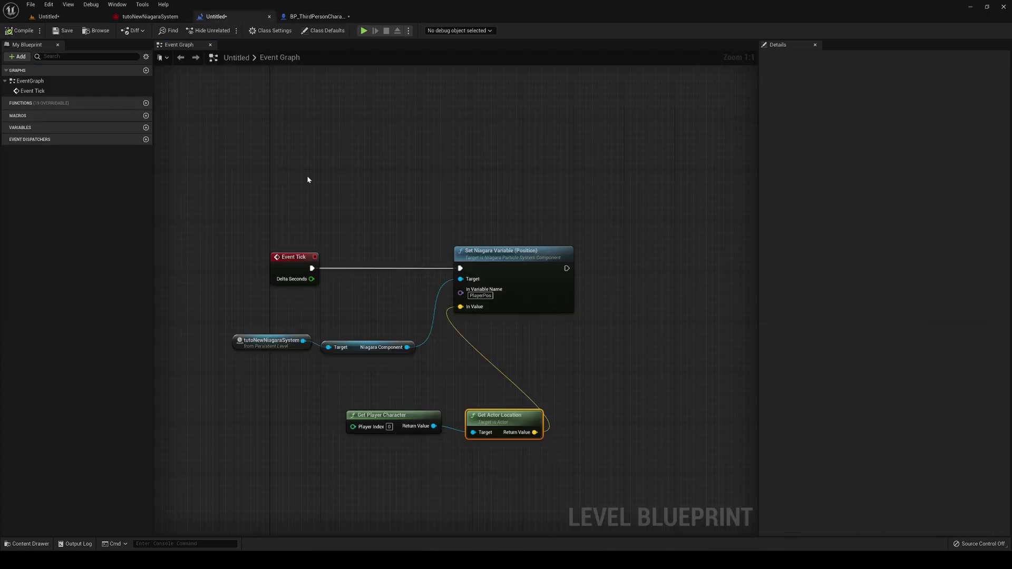
pyautogui.moveTo(349, 185); pyautogui.dragTo(317, 112, button='right')
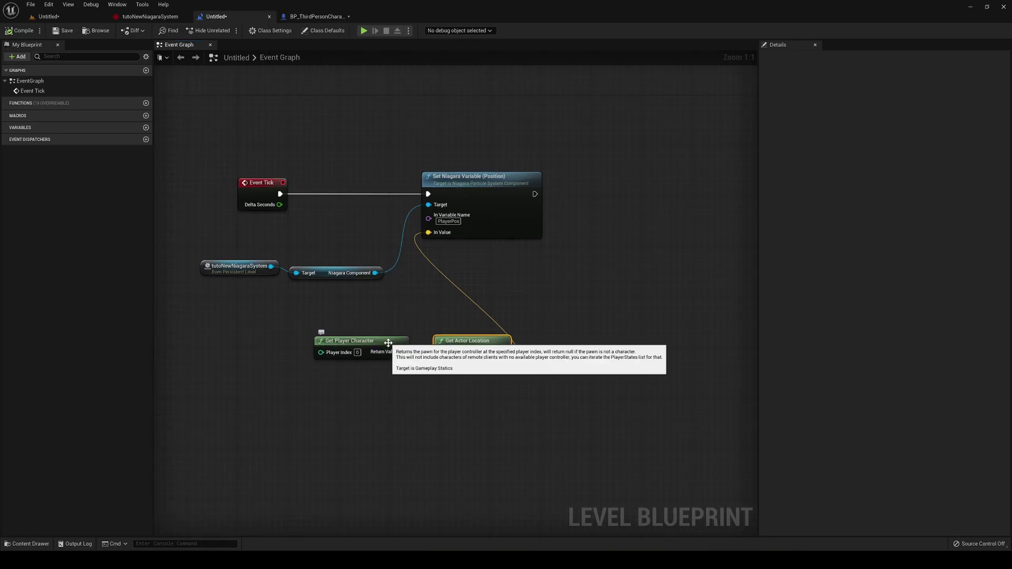
pyautogui.moveTo(361, 346); pyautogui.dragTo(246, 346)
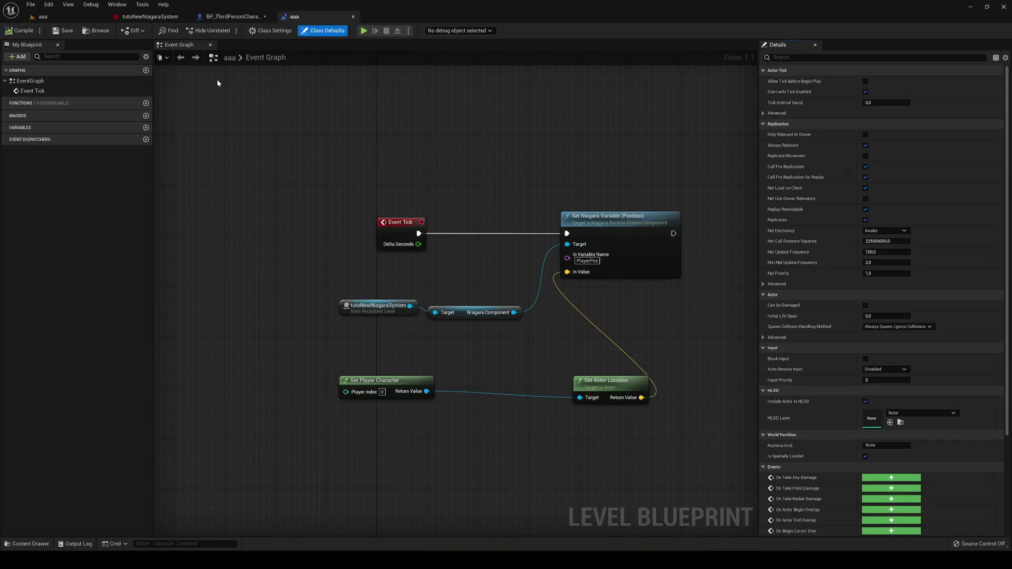
# - Move Event Tick away from Set Niagara Variable and add a Cast To BP_ThirdPersonCharacter node from its execution output
pyautogui.moveTo(393, 226); pyautogui.dragTo(369, 235)
pyautogui.write('cast')
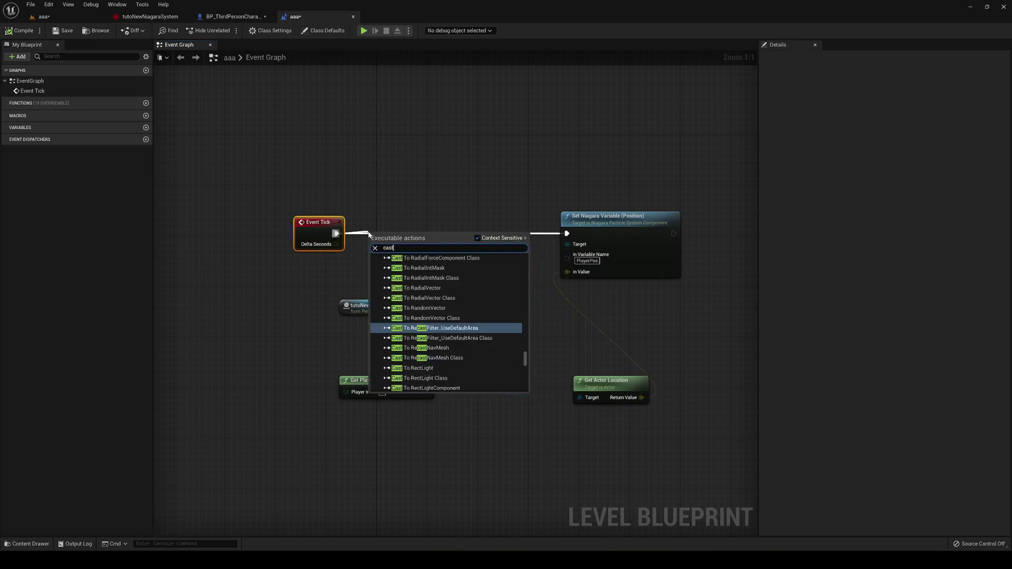
pyautogui.write(' to bp_')
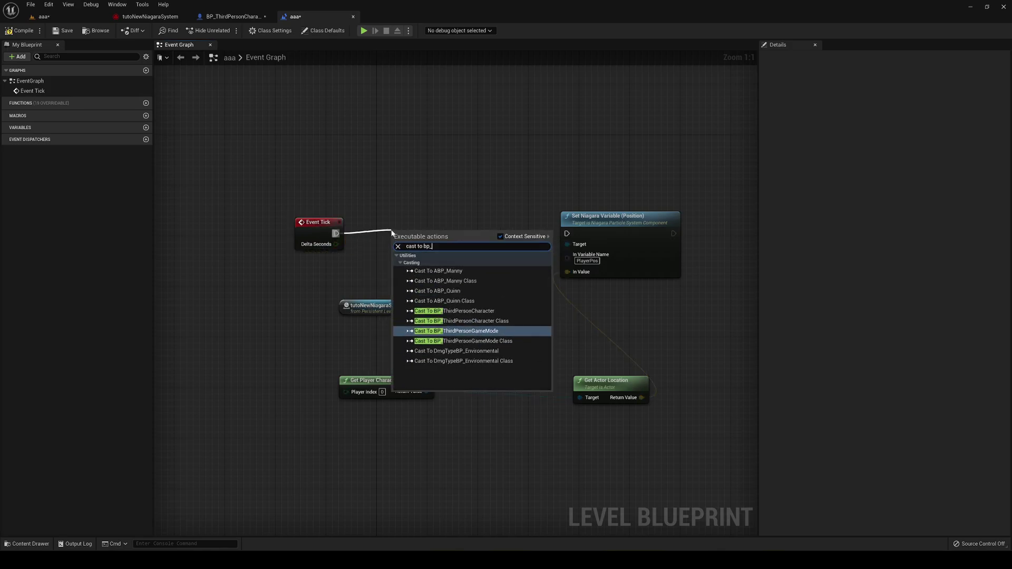
pyautogui.write('th')
pyautogui.press('Up')
pyautogui.press('Up')
pyautogui.press('Return')
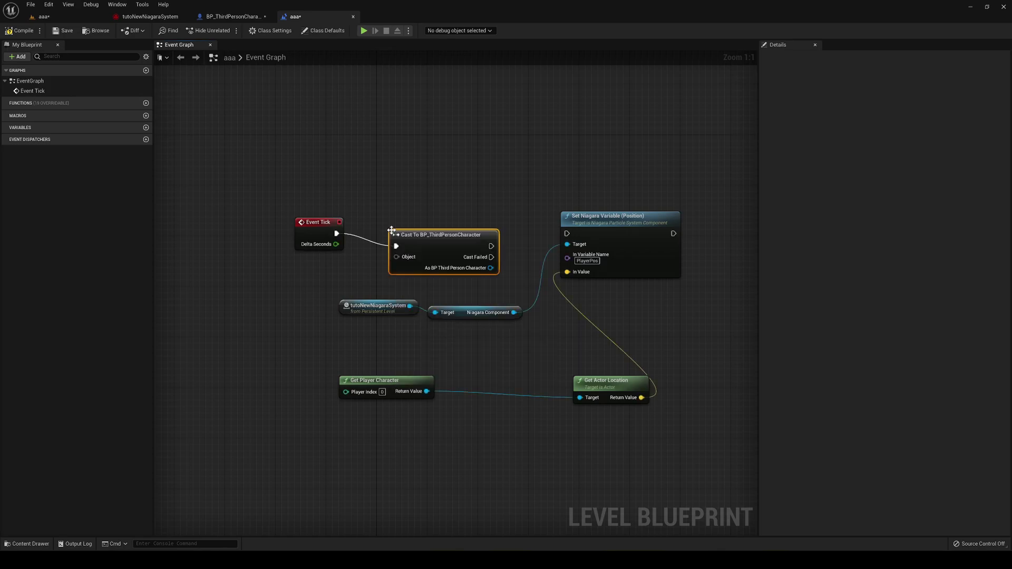
# - Connect Get Player Character to the cast's Object input below Event Tick, and disconnect the Target of Get Actor Location
pyautogui.moveTo(424, 241); pyautogui.dragTo(321, 268)
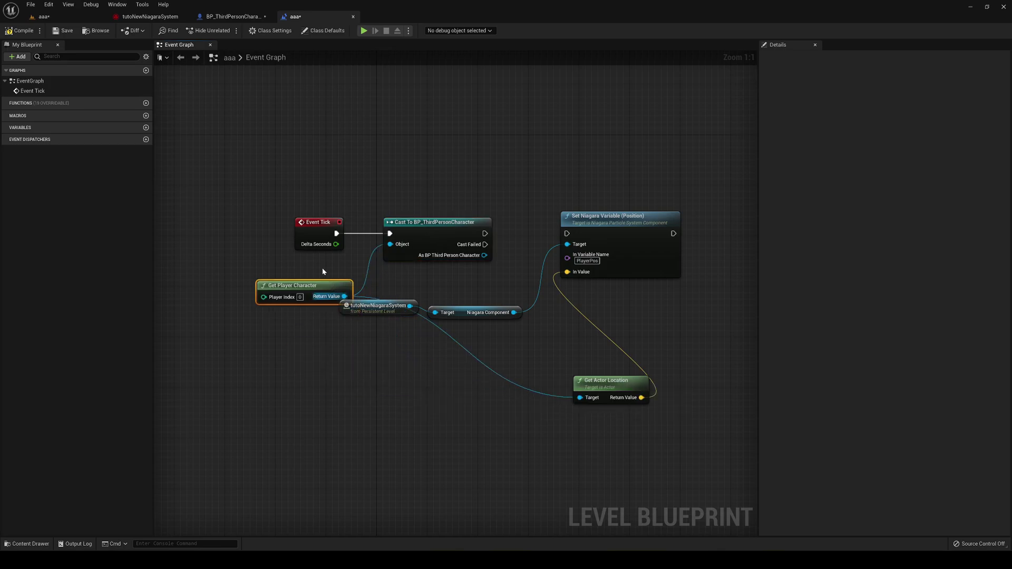
pyautogui.keyDown('alt'); pyautogui.click(581, 399); pyautogui.keyUp('alt')
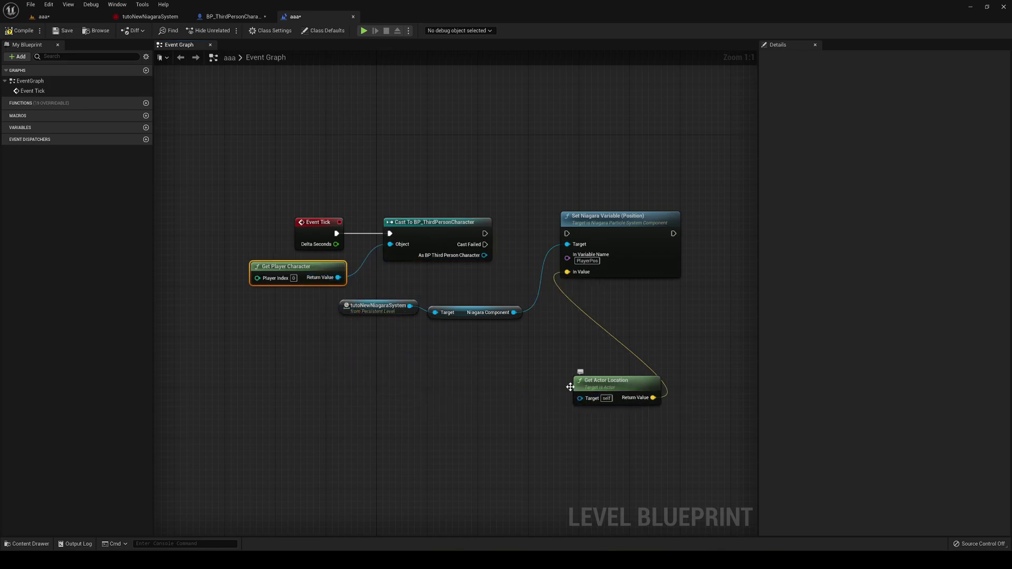
# - Add a Get Spawner Arrow node from the cast's As BP Third Person Character output
pyautogui.moveTo(467, 260); pyautogui.dragTo(442, 267, button='right')
pyautogui.moveTo(460, 263); pyautogui.dragTo(425, 361)
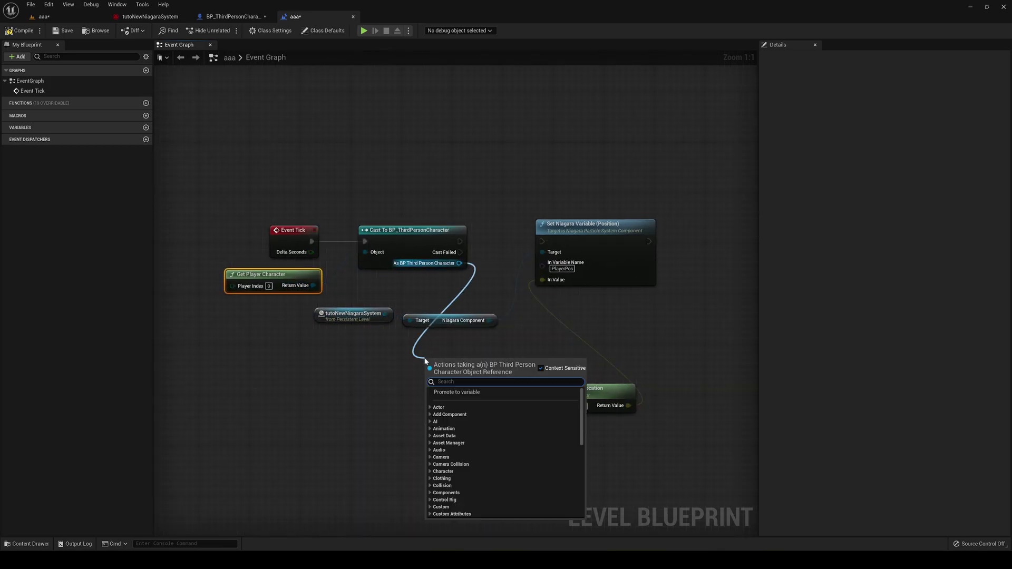
pyautogui.write('get')
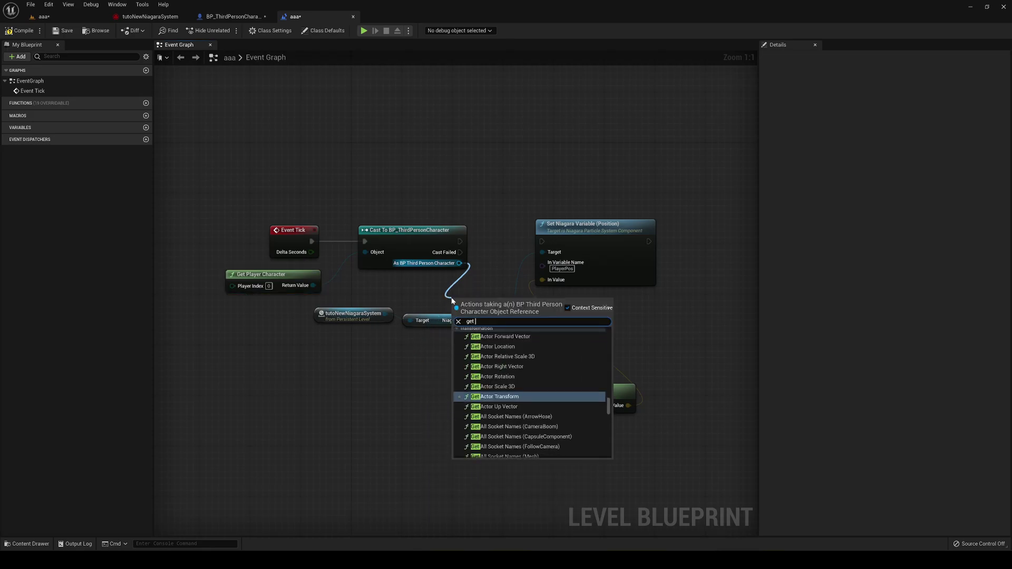
pyautogui.write('spawner arro')
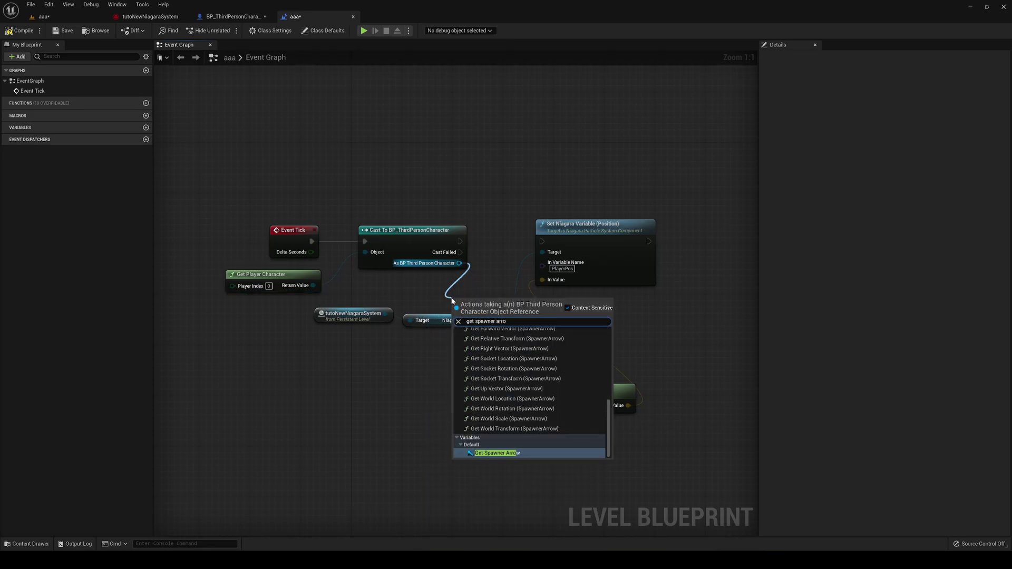
pyautogui.press('Return')
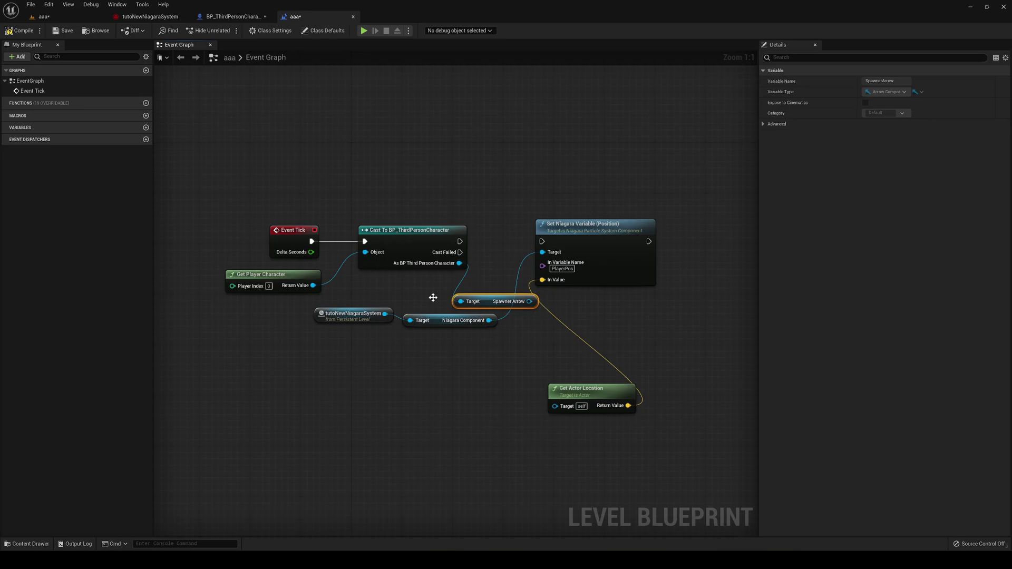
# - Move the tutoNewNiagaraSystem and Niagara Component nodes above the cast, and connect the cast's execution output to Set Niagara Variable (Position)
pyautogui.click(445, 301)
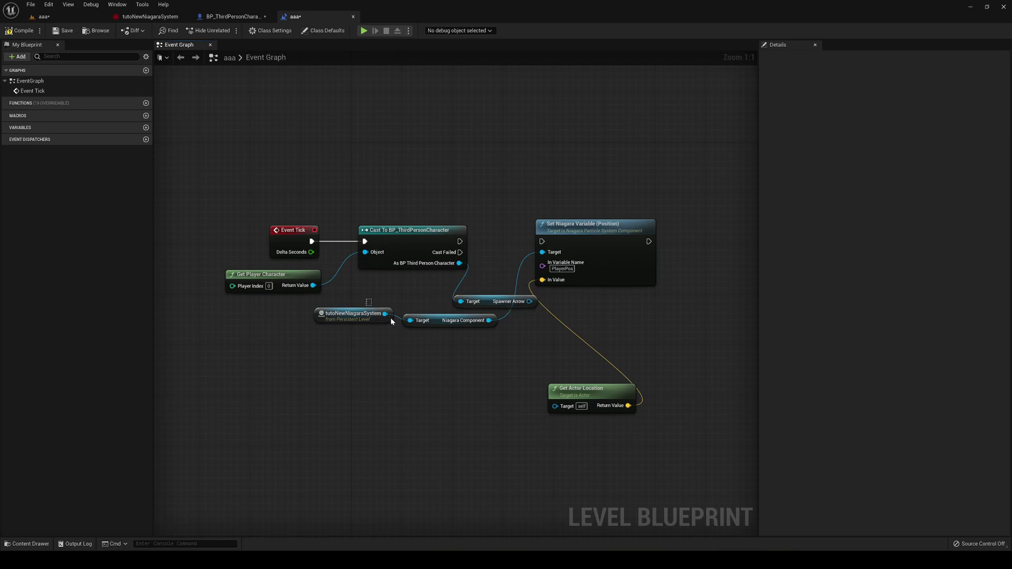
pyautogui.moveTo(391, 322); pyautogui.dragTo(467, 188)
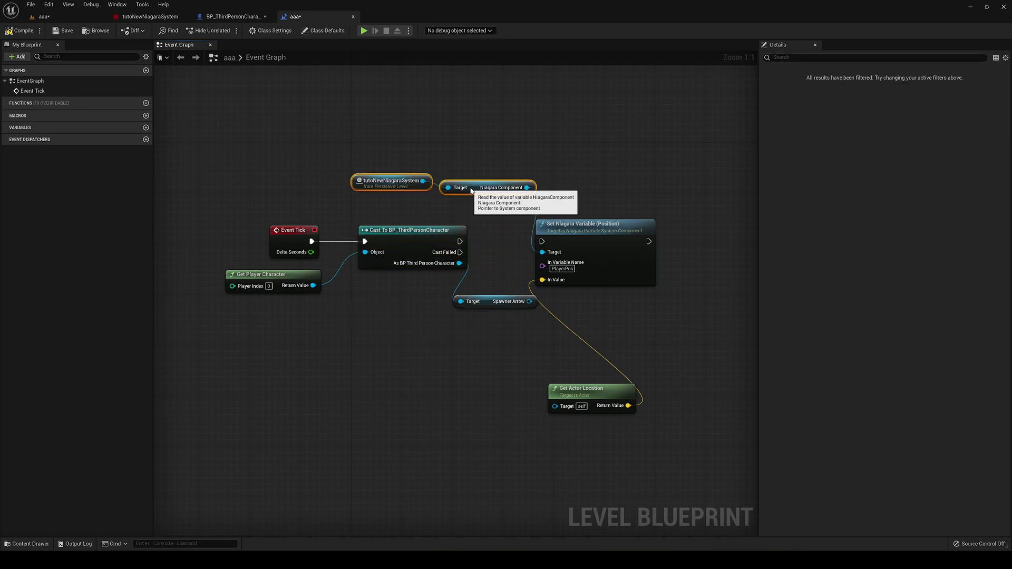
pyautogui.click(483, 229)
pyautogui.moveTo(496, 232); pyautogui.dragTo(486, 232, button='right')
pyautogui.moveTo(450, 241); pyautogui.dragTo(532, 242)
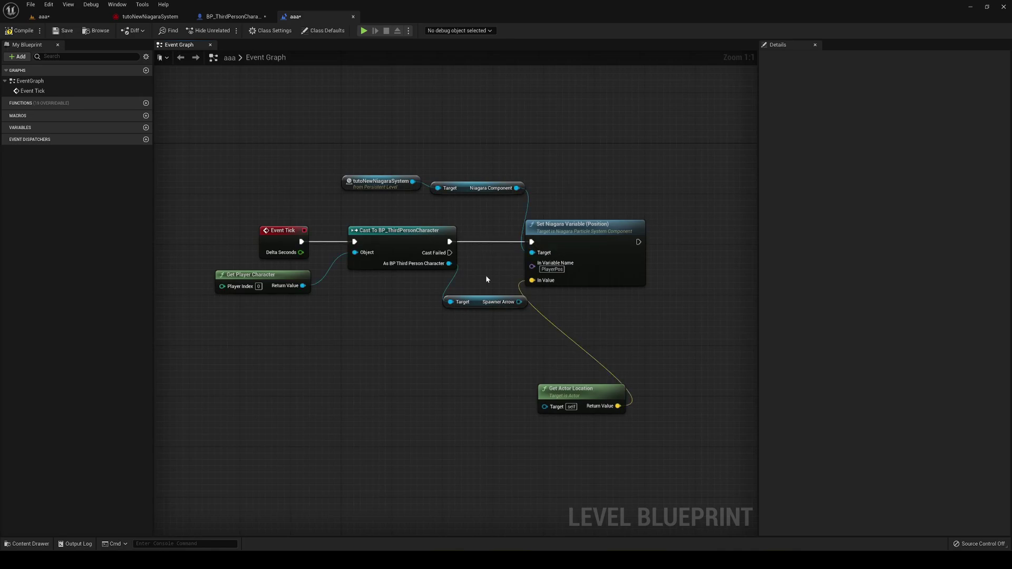
# - Feed In Value from a Get Socket Location node on Spawner Arrow, and delete the Get Actor Location node
pyautogui.moveTo(477, 302); pyautogui.dragTo(456, 361)
pyautogui.write('get socket')
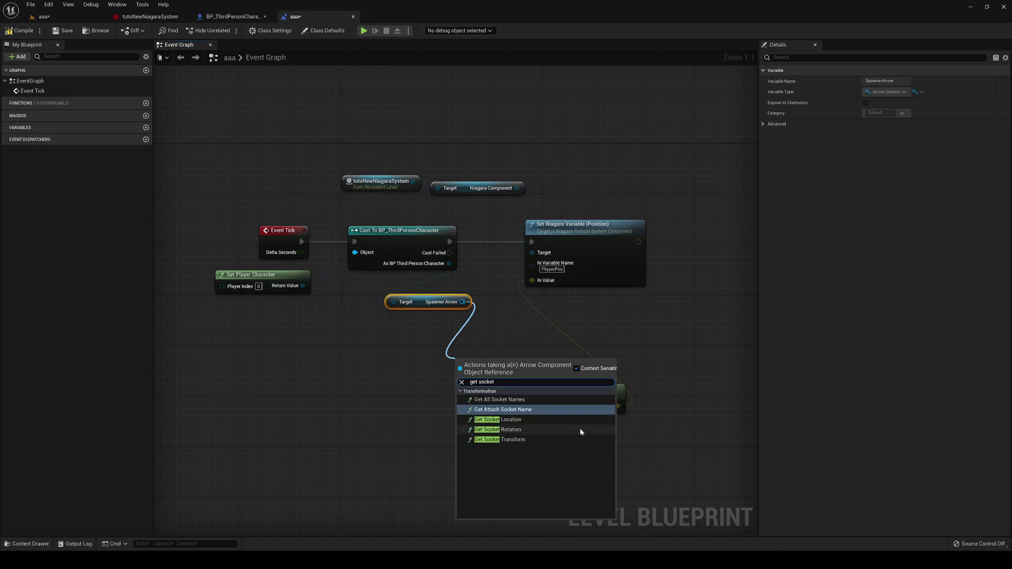
pyautogui.click(548, 419)
pyautogui.moveTo(543, 386); pyautogui.dragTo(532, 281)
pyautogui.click(568, 397)
pyautogui.press('Delete')
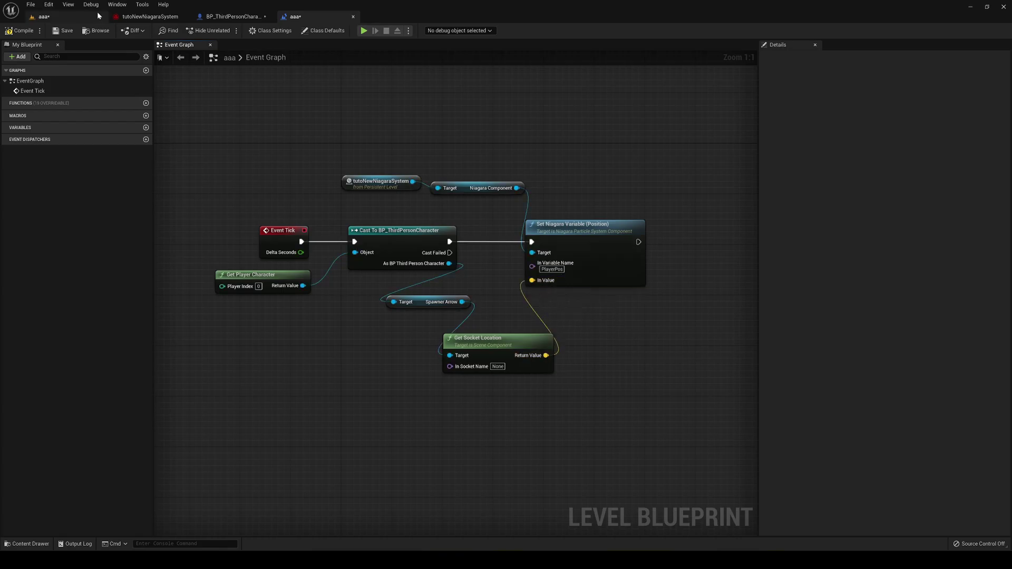
# - Compile and save the level blueprint, and return to the aaa level viewport
pyautogui.click(25, 33)
pyautogui.click(68, 32)
pyautogui.click(65, 18)
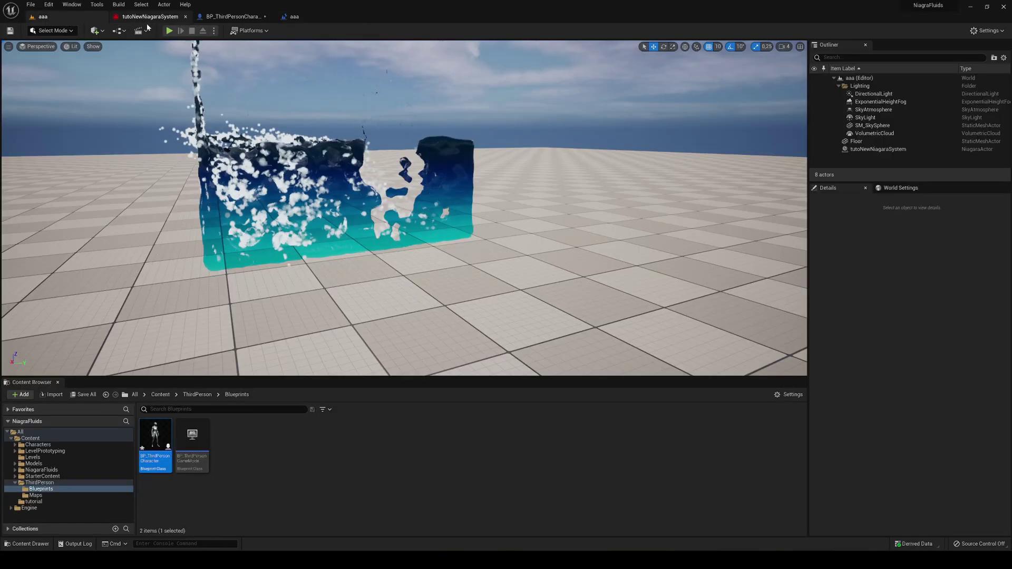
# - In tutoNewNiagaraSystem's Sphere Location module, set the Offset Z to 0 and the Sphere Radius to 20
pyautogui.click(148, 18)
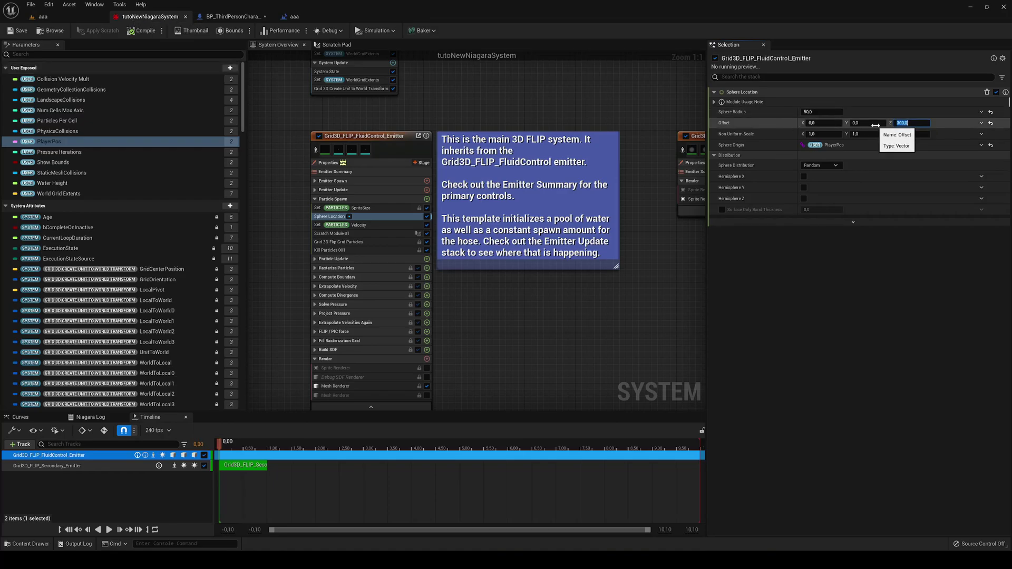
pyautogui.press('Return')
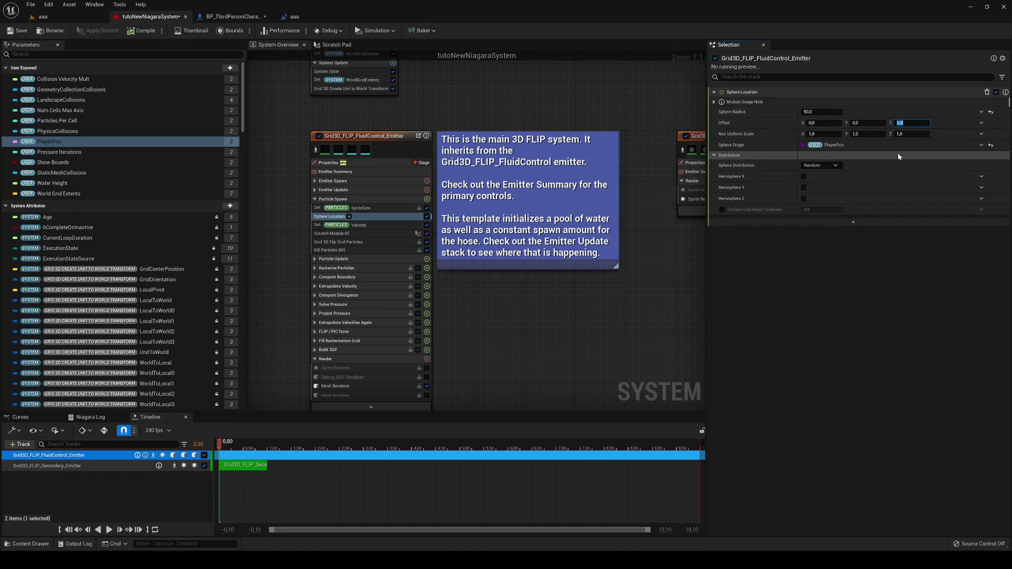
pyautogui.click(822, 112)
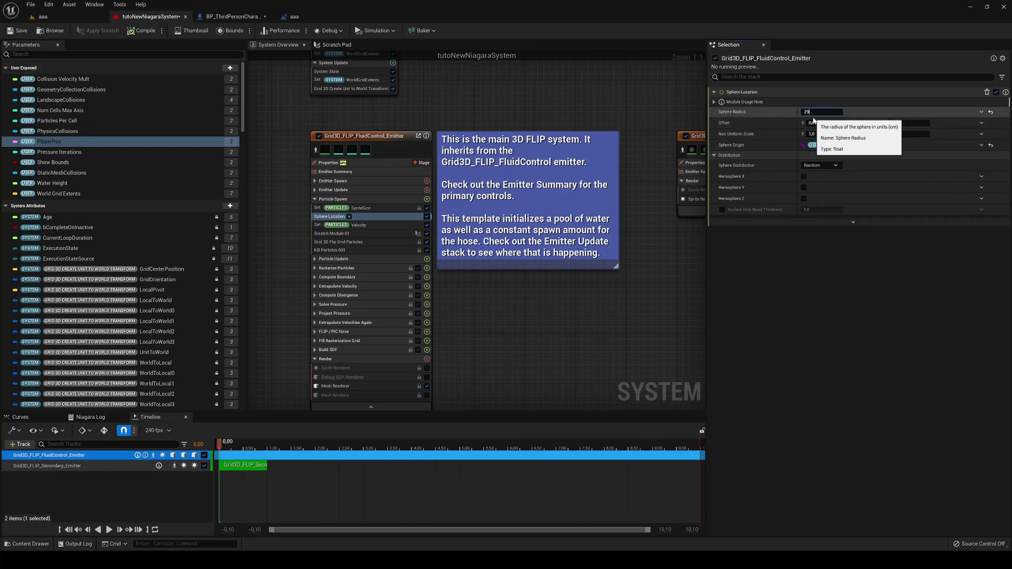
pyautogui.press('Return')
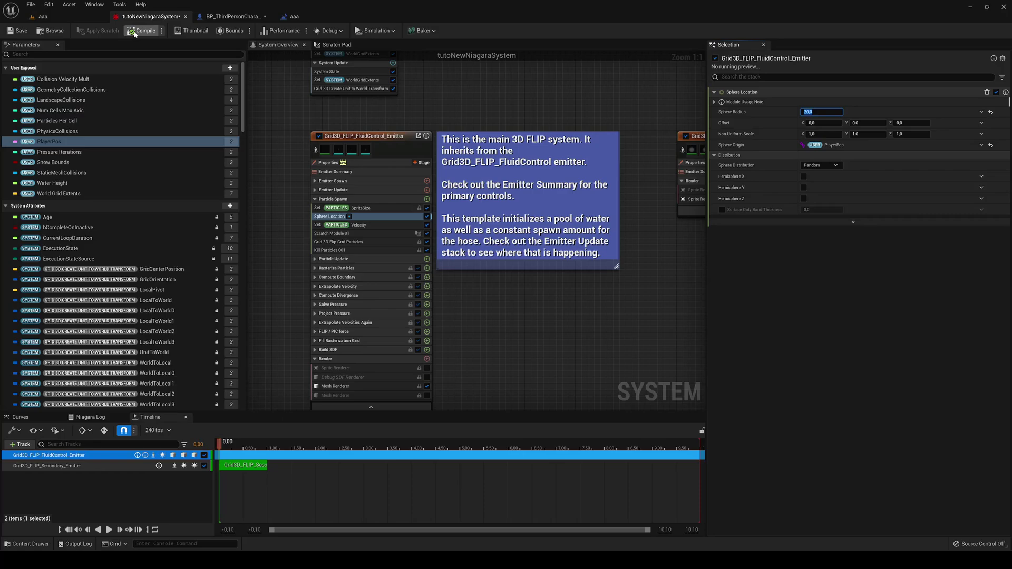
# - Play the aaa level and run and jump the character through the pool to test the fluid spawning at the arrow
pyautogui.click(67, 18)
pyautogui.click(170, 30)
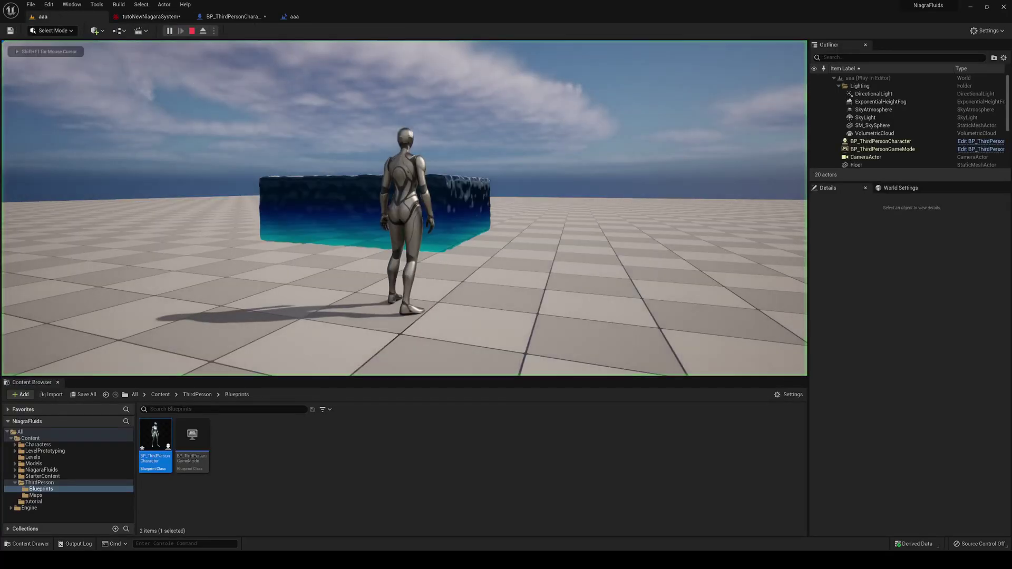
pyautogui.press('w')
pyautogui.press('space')
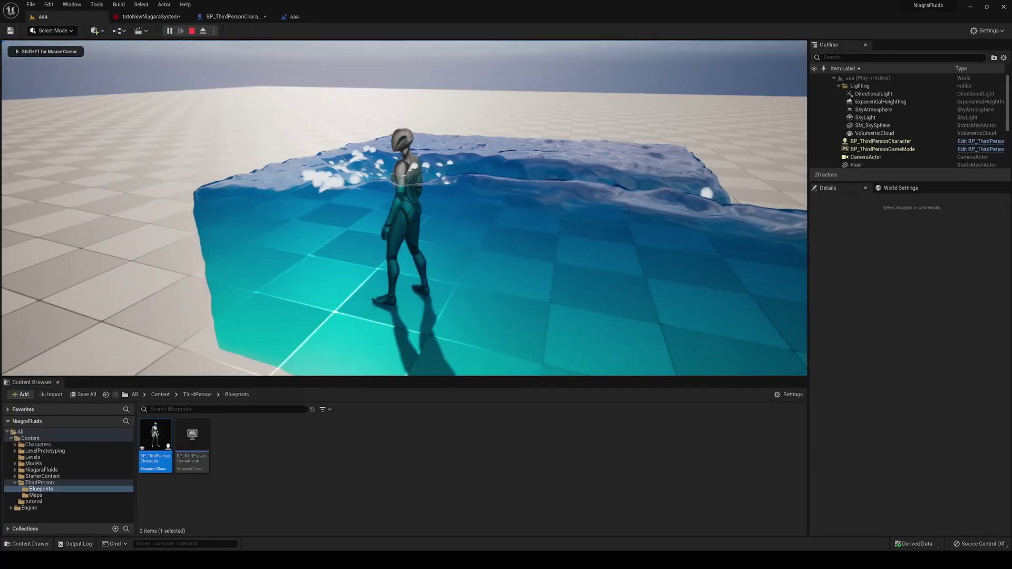
pyautogui.press('space')
pyautogui.press('space')
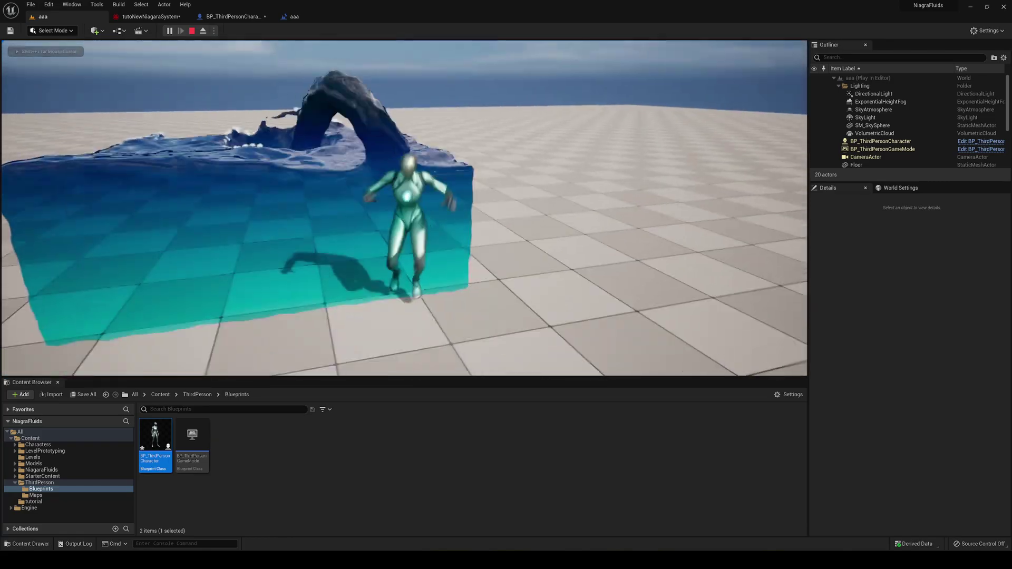
pyautogui.press('space')
pyautogui.press('space')
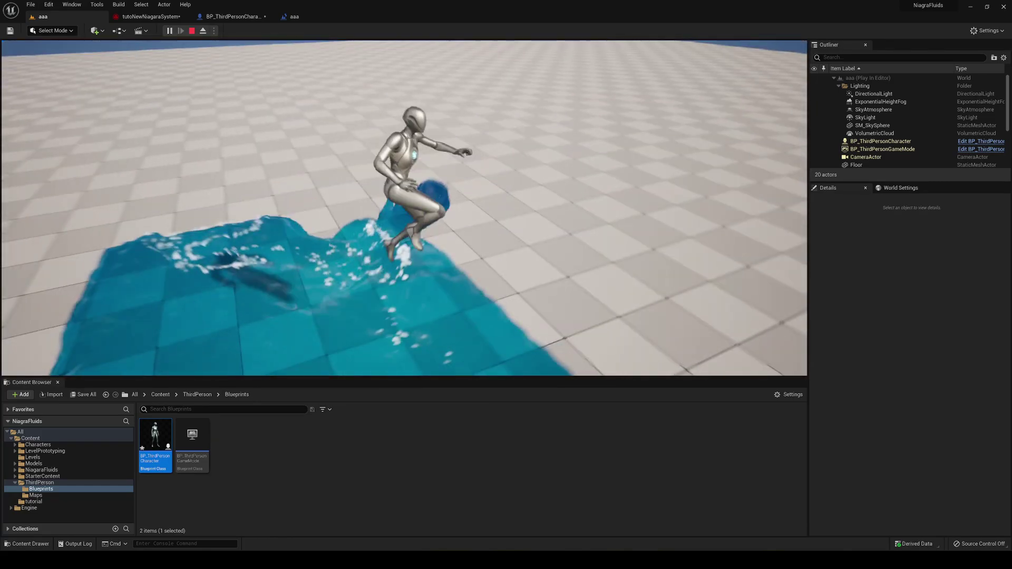
pyautogui.press('space')
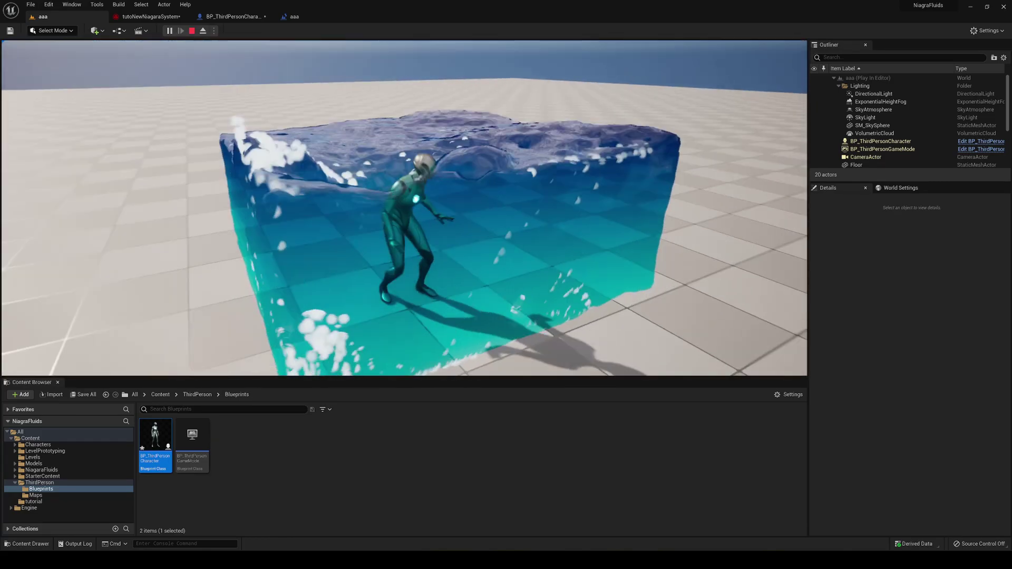
pyautogui.press('space')
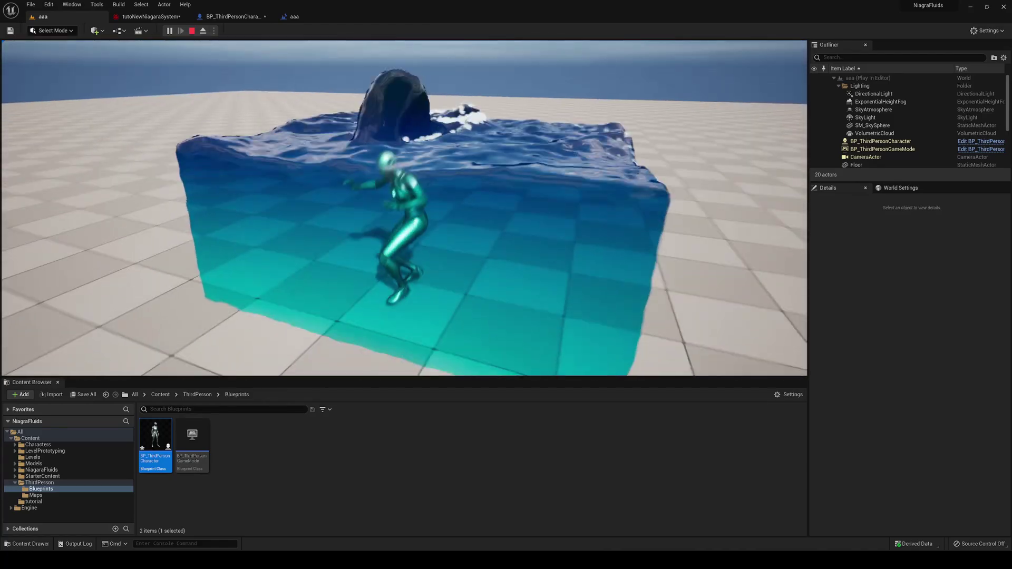
pyautogui.press('space')
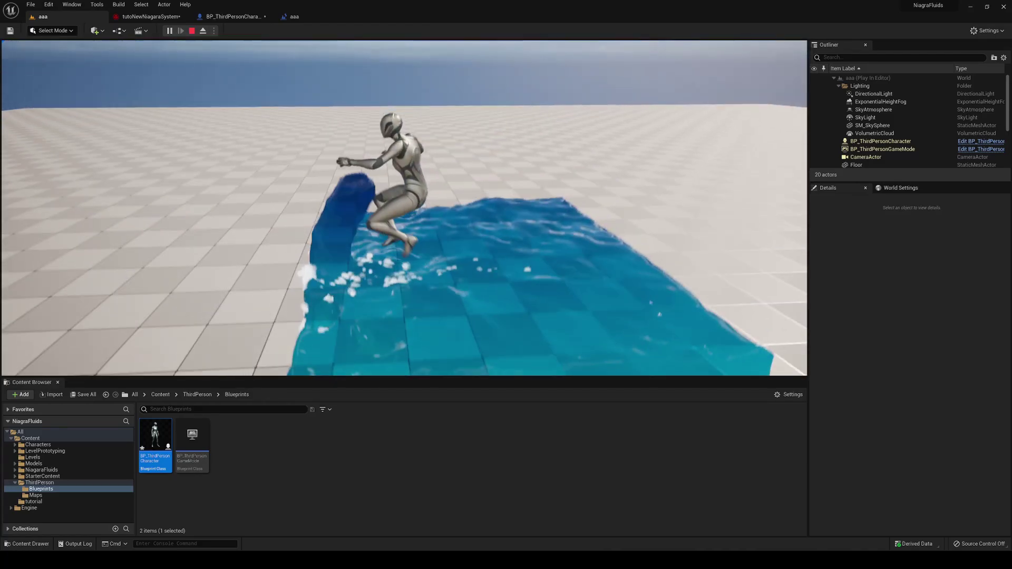
pyautogui.press('space')
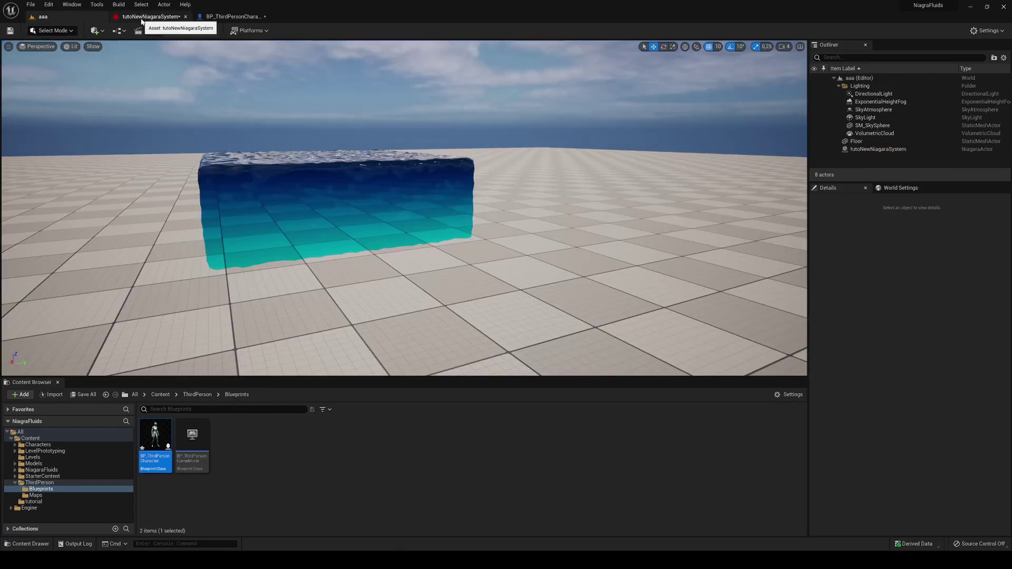
# - Set the X value of the Particles Velocity module in tutoNewNiagaraSystem's Particle Spawn stage to 1000
pyautogui.click(139, 19)
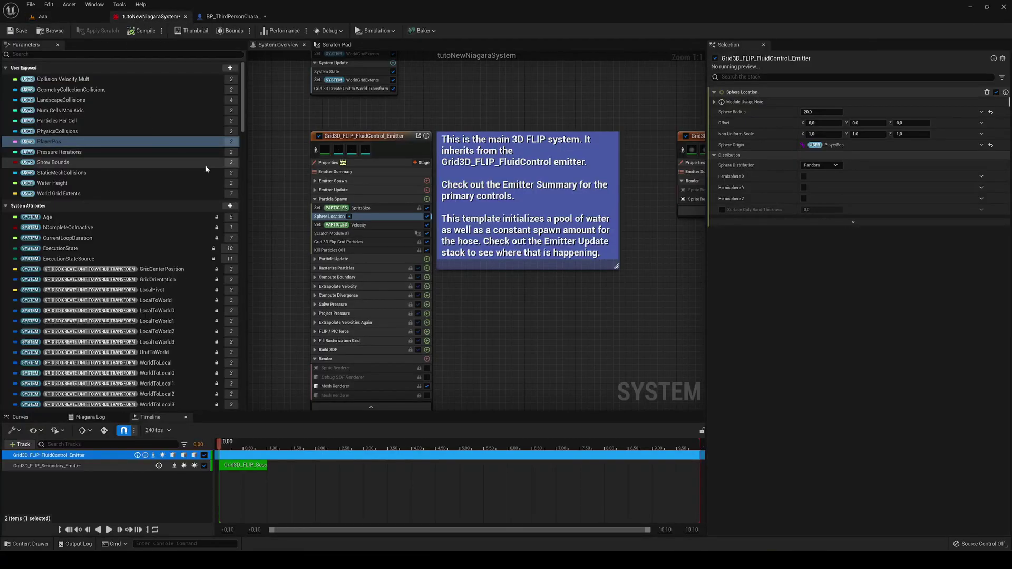
pyautogui.moveTo(467, 303); pyautogui.dragTo(479, 286, button='right')
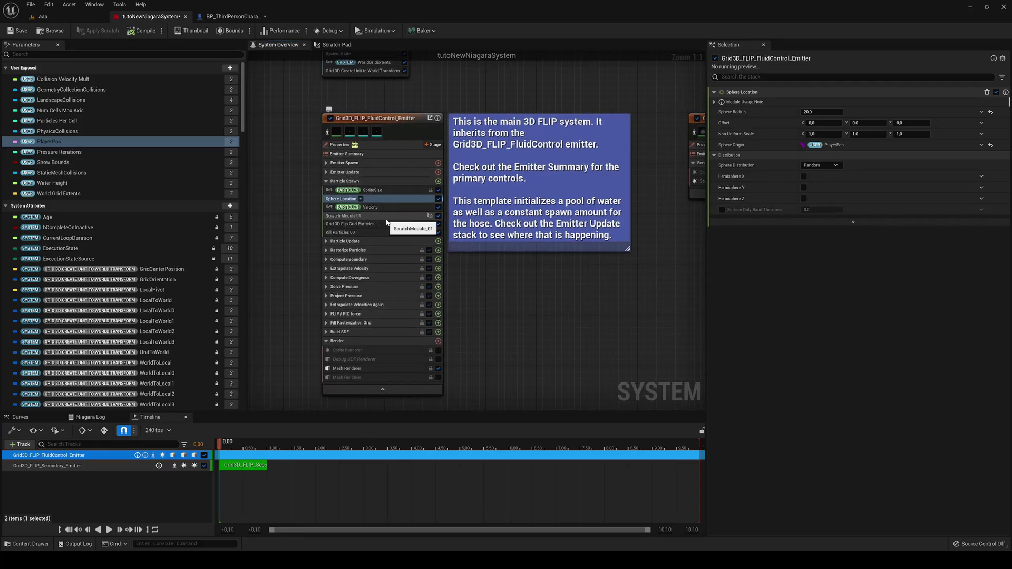
pyautogui.click(373, 208)
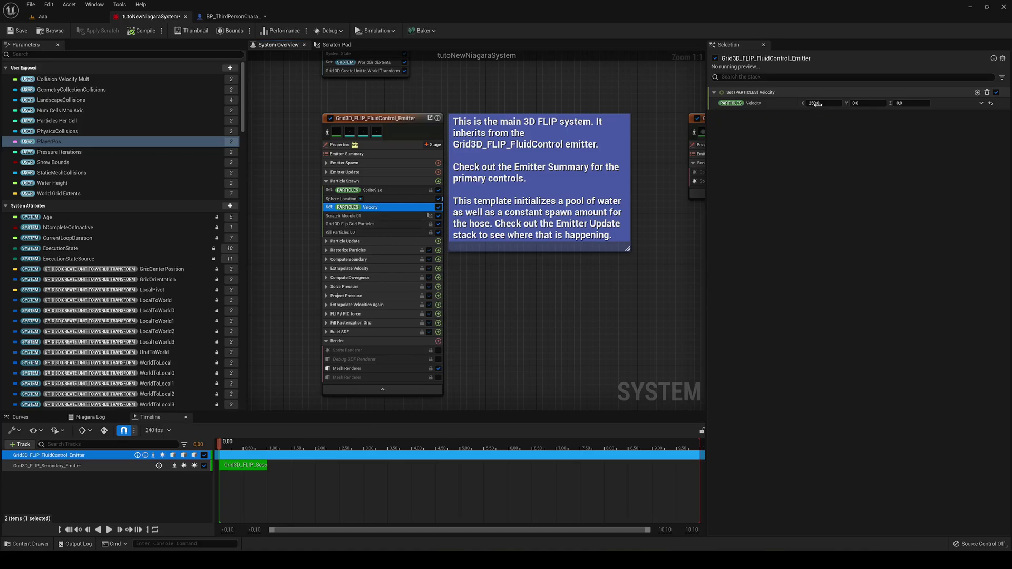
pyautogui.click(815, 106)
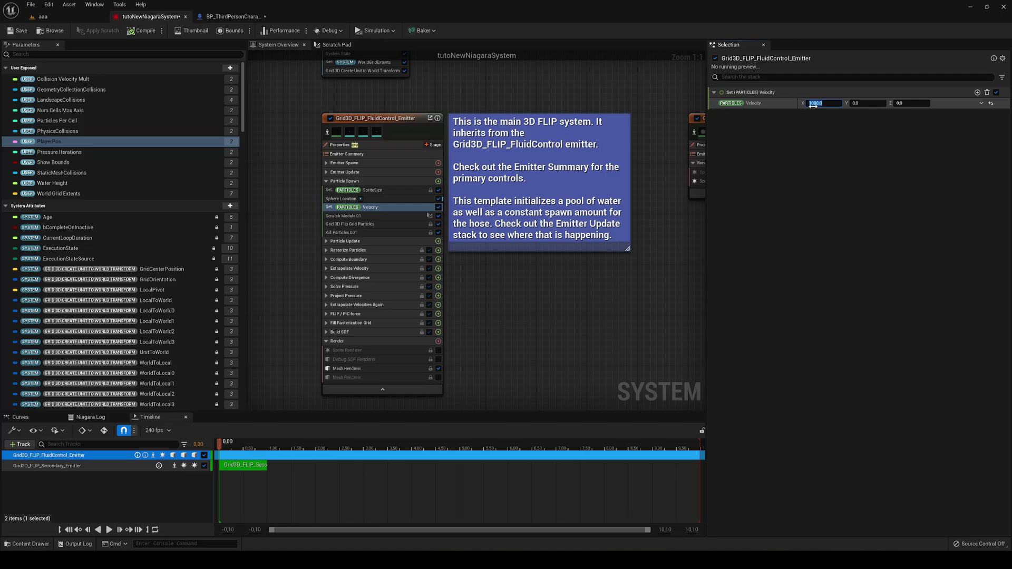
# - Play the aaa level, jump the character around the pool to test the particle velocity, and stop the simulation
pyautogui.click(82, 18)
pyautogui.click(169, 31)
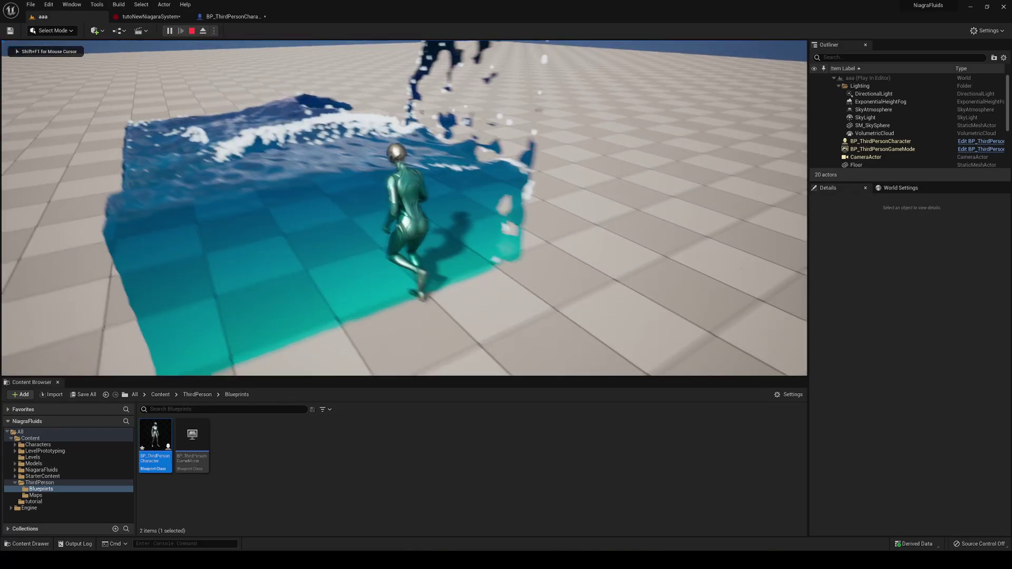
pyautogui.press('space')
pyautogui.press('space')
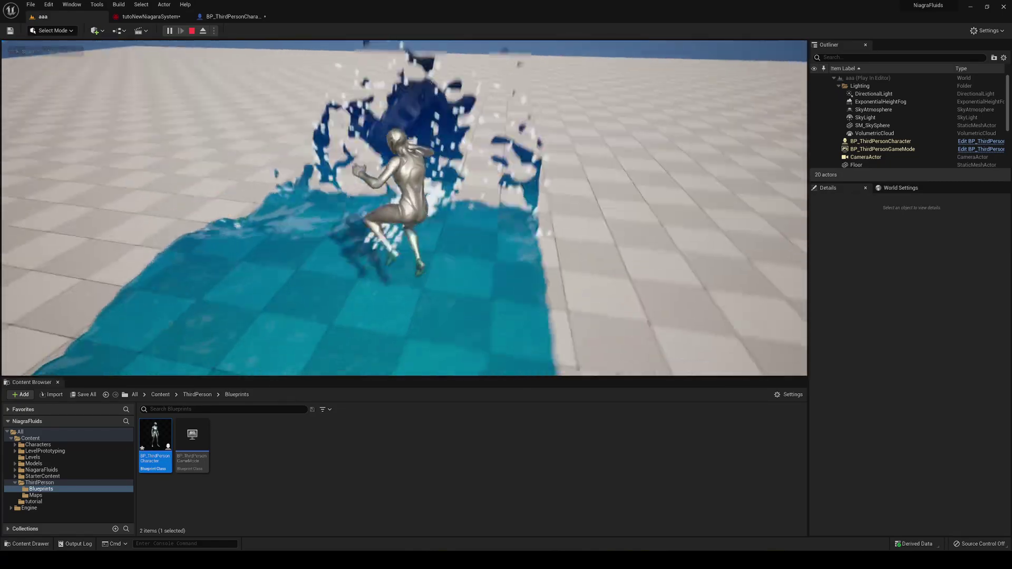
pyautogui.press('space')
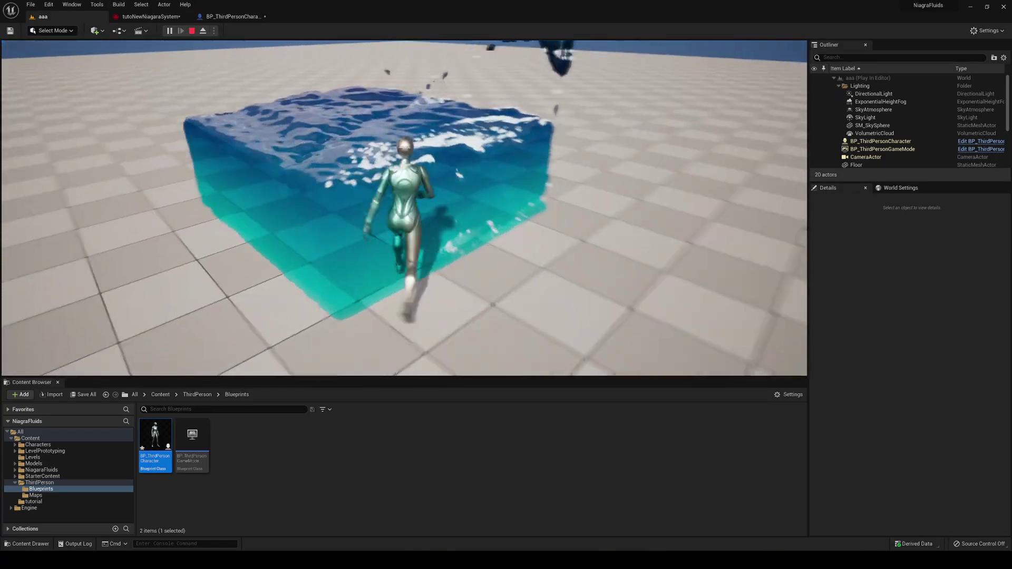
pyautogui.press('space')
pyautogui.press('space')
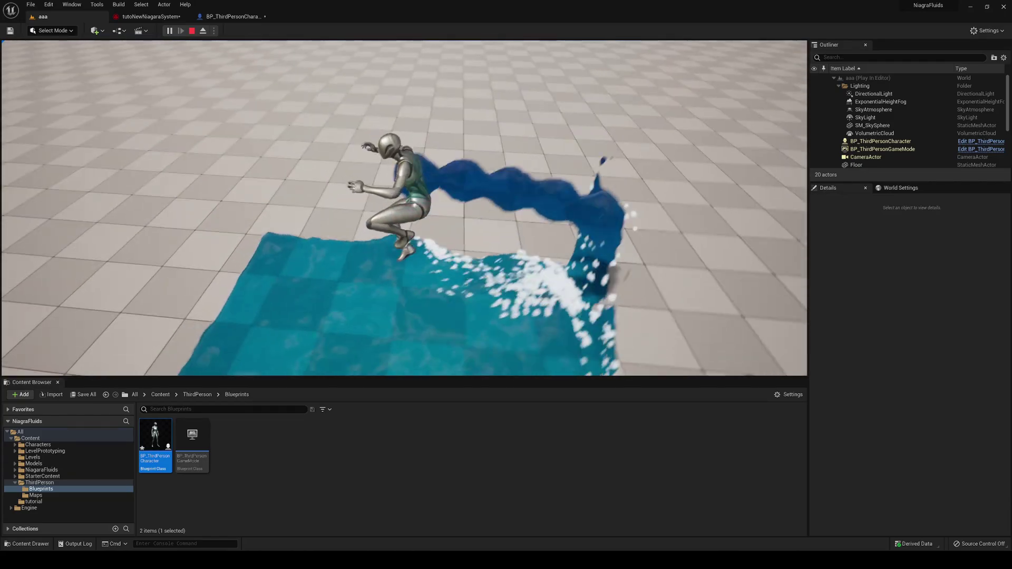
pyautogui.press('space')
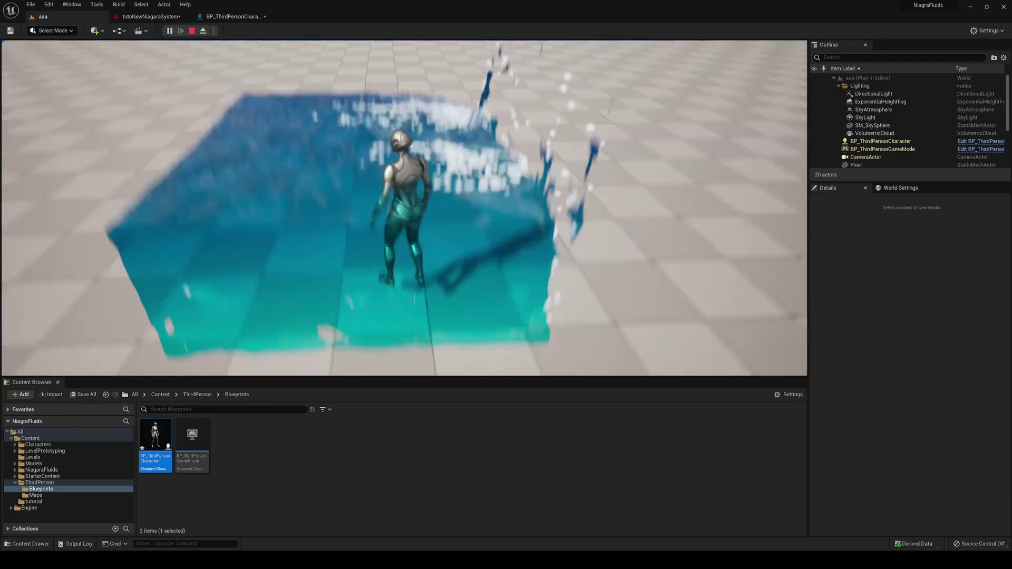
pyautogui.press('Escape')
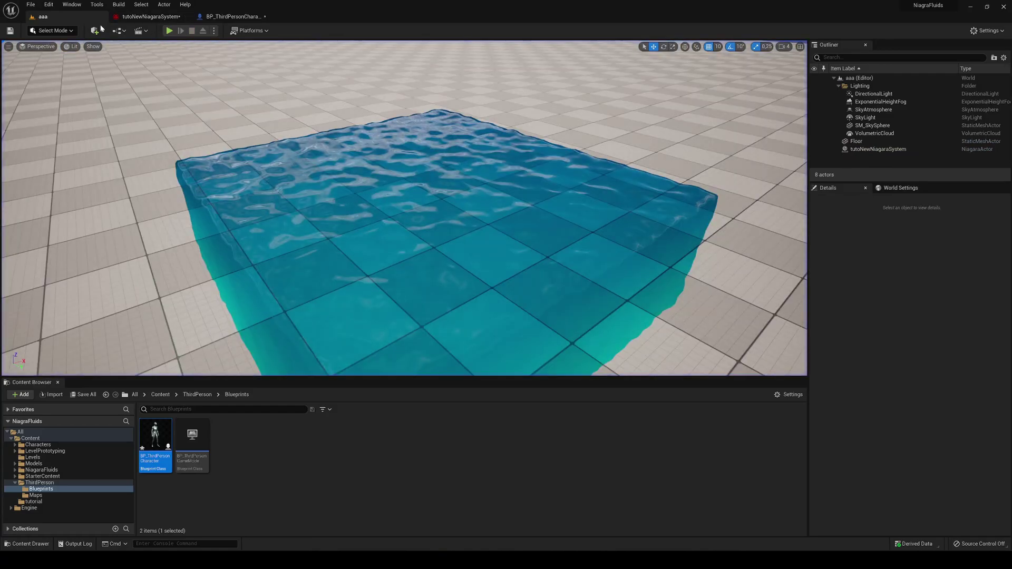
# - Add a User Exposed parameter of type Vector named MyVelocity to tutoNewNiagaraSystem
pyautogui.click(146, 19)
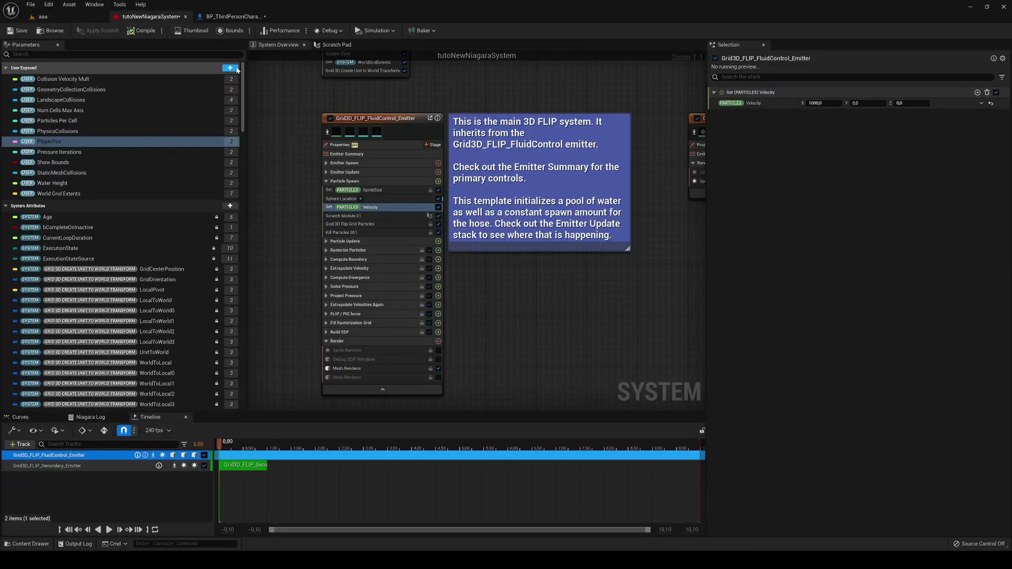
pyautogui.click(235, 69)
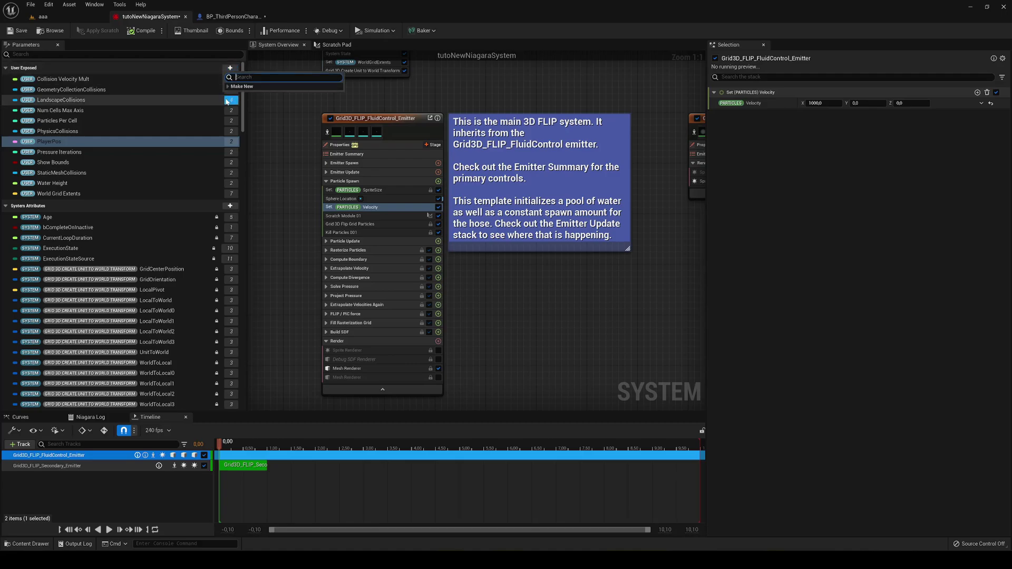
pyautogui.write('vect')
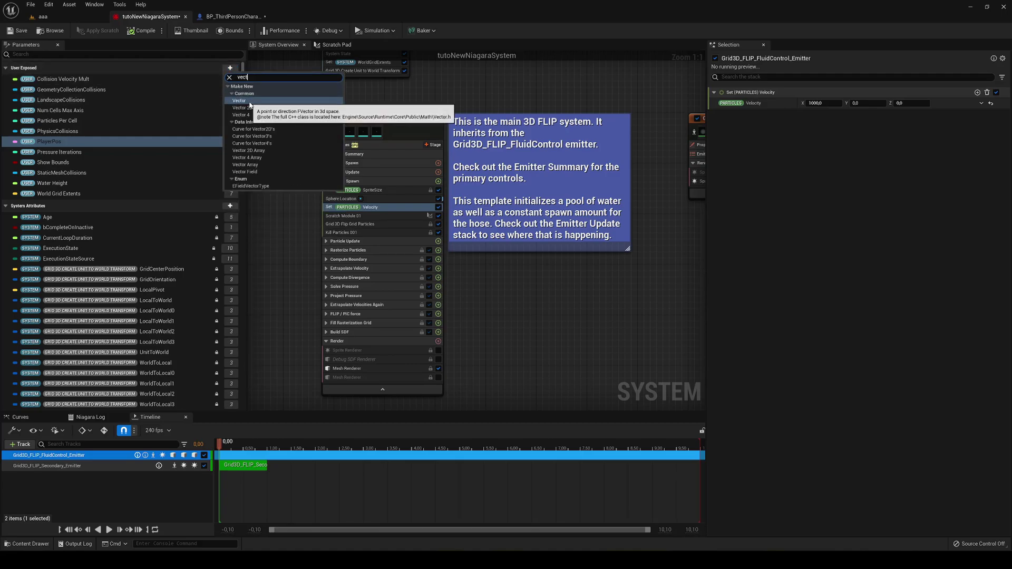
pyautogui.click(240, 92)
pyautogui.write('MyVelocity')
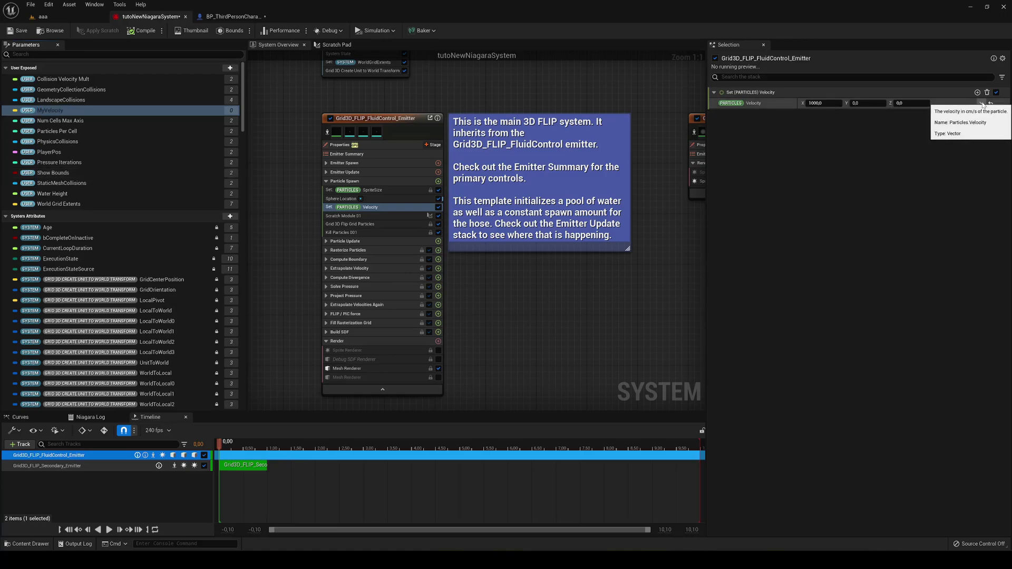
# - Link the Particles Velocity input to the User MyVelocity parameter and compile the Niagara system
pyautogui.click(982, 103)
pyautogui.write('my ')
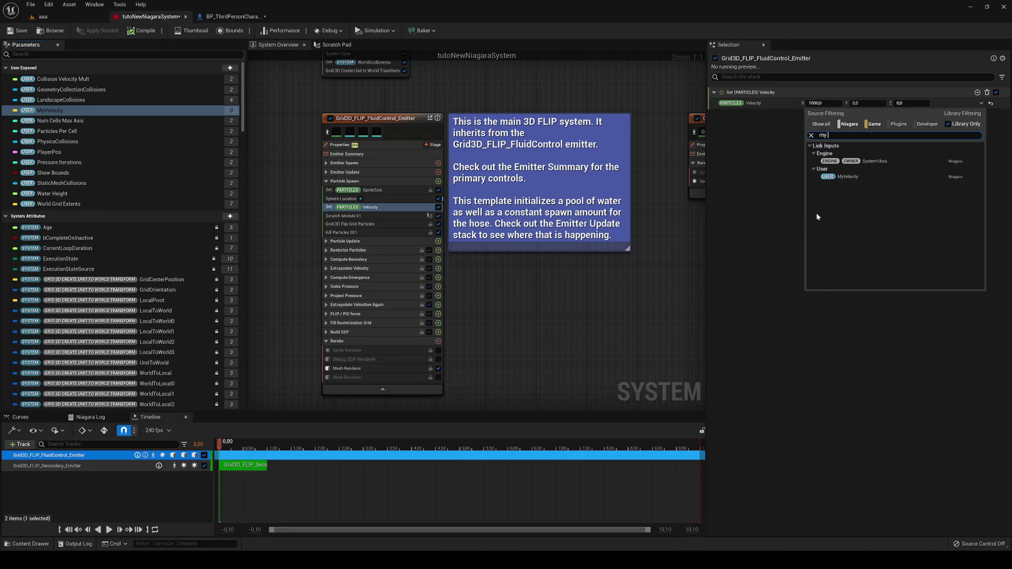
pyautogui.write('velo')
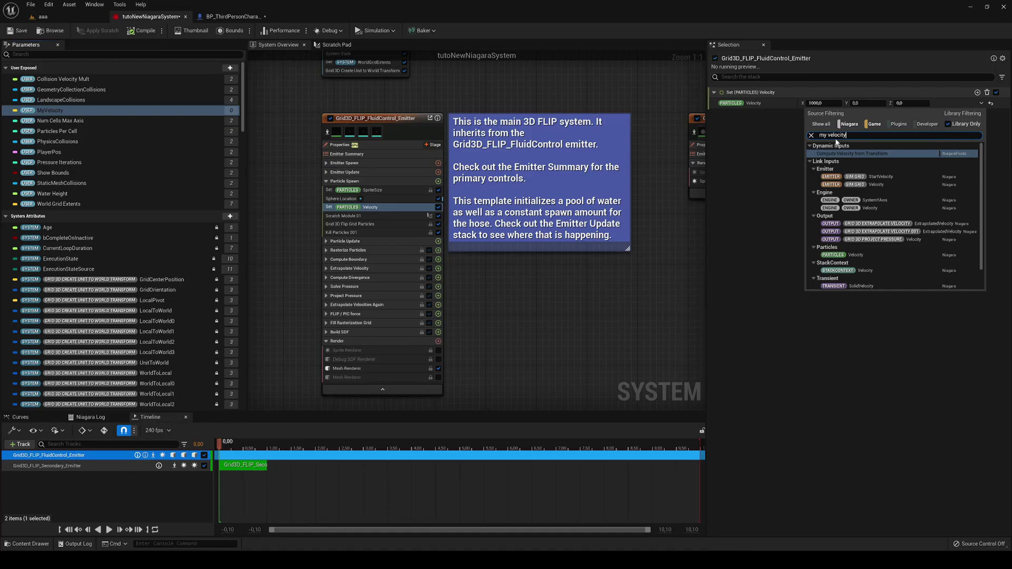
pyautogui.write('city')
pyautogui.click(847, 164)
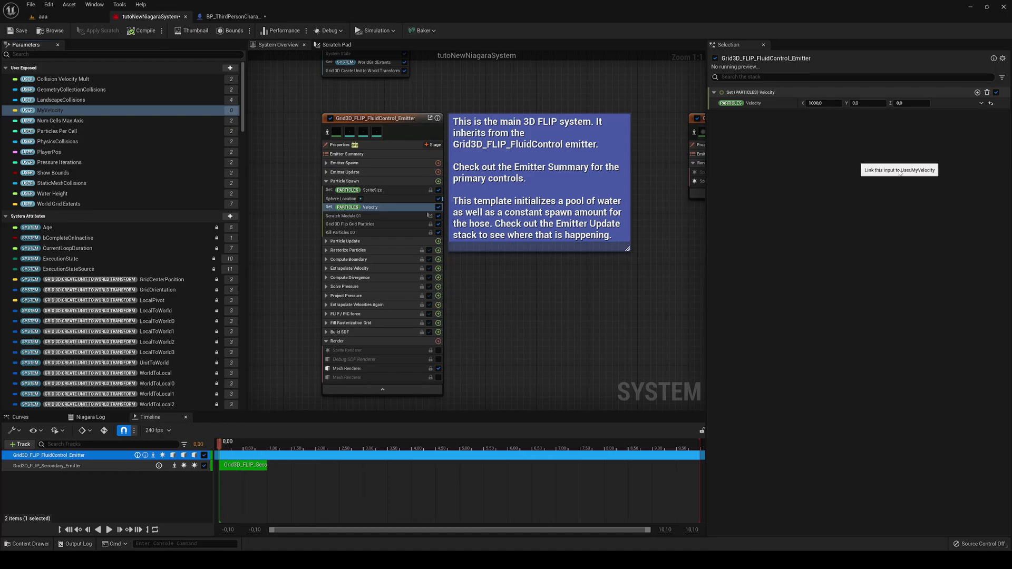
pyautogui.click(145, 30)
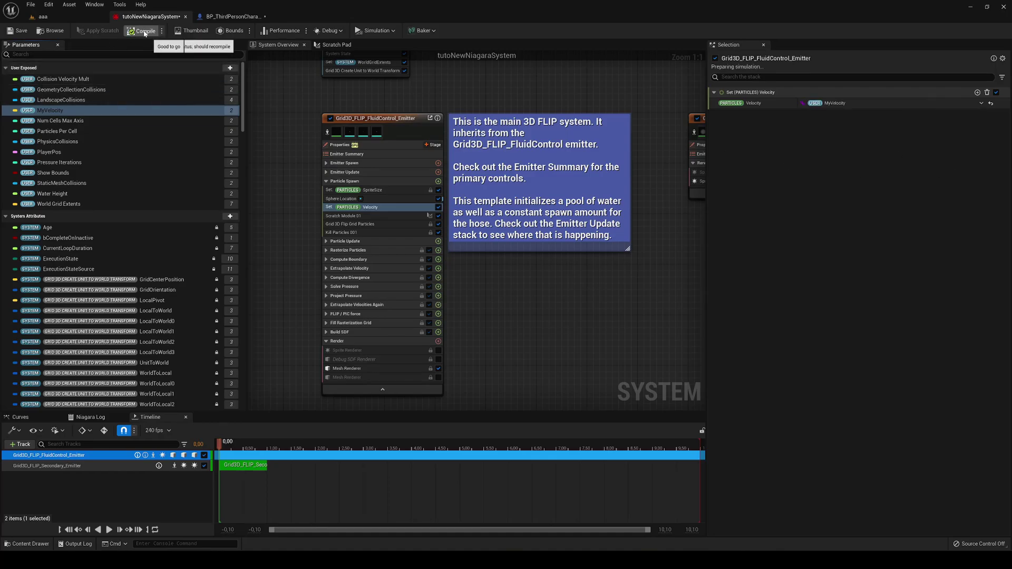
# - Return to the aaa level and open its level blueprint at the Set Niagara Variable (Position) nodes
pyautogui.click(235, 20)
pyautogui.click(84, 20)
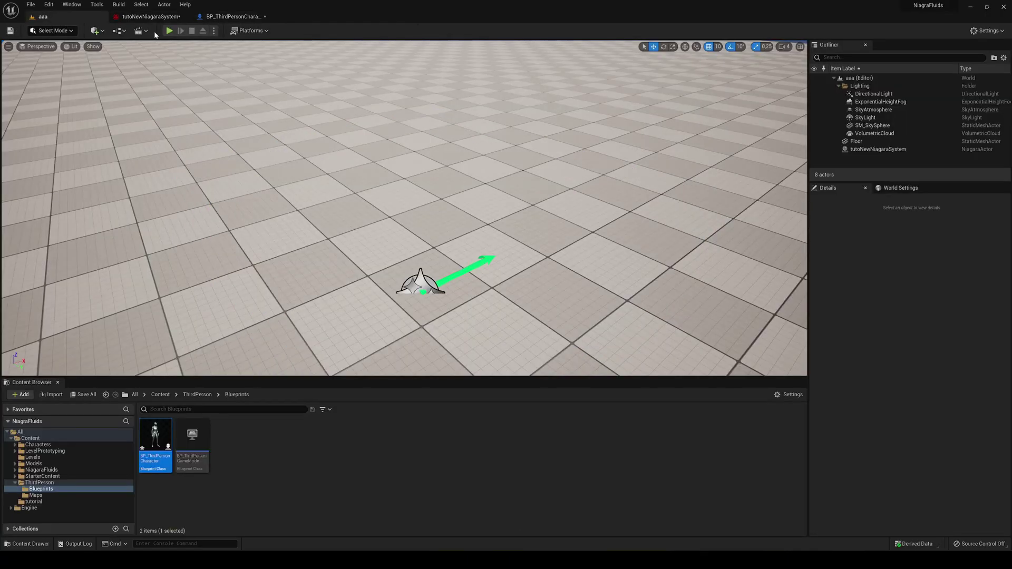
pyautogui.click(124, 33)
pyautogui.click(153, 87)
pyautogui.moveTo(557, 180); pyautogui.dragTo(371, 172, button='right')
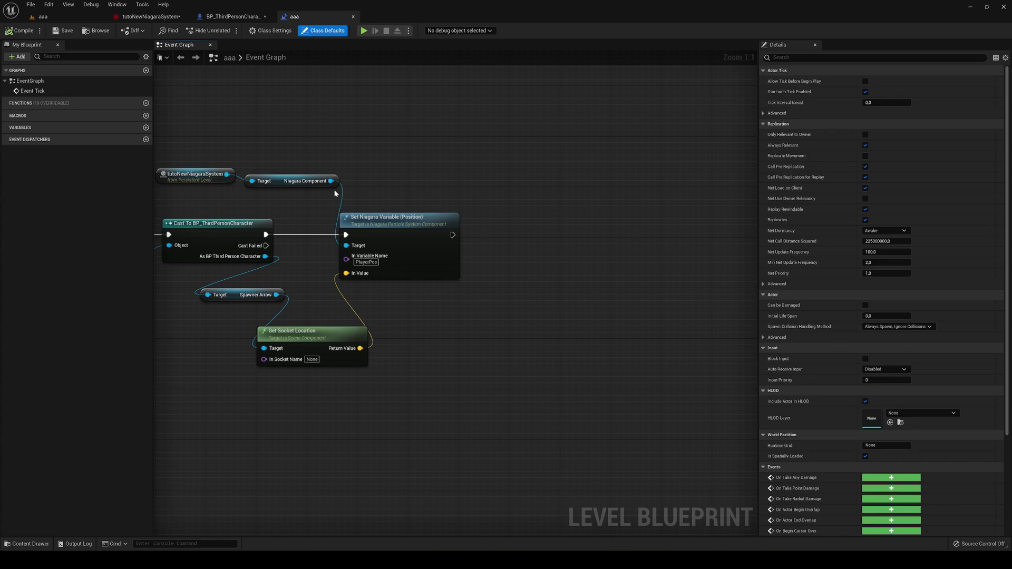
# - Add a Set Niagara Variable (Vector3) node targeting the Niagara Component of tutoNewNiagaraSystem
pyautogui.moveTo(331, 181); pyautogui.dragTo(474, 198)
pyautogui.write('se')
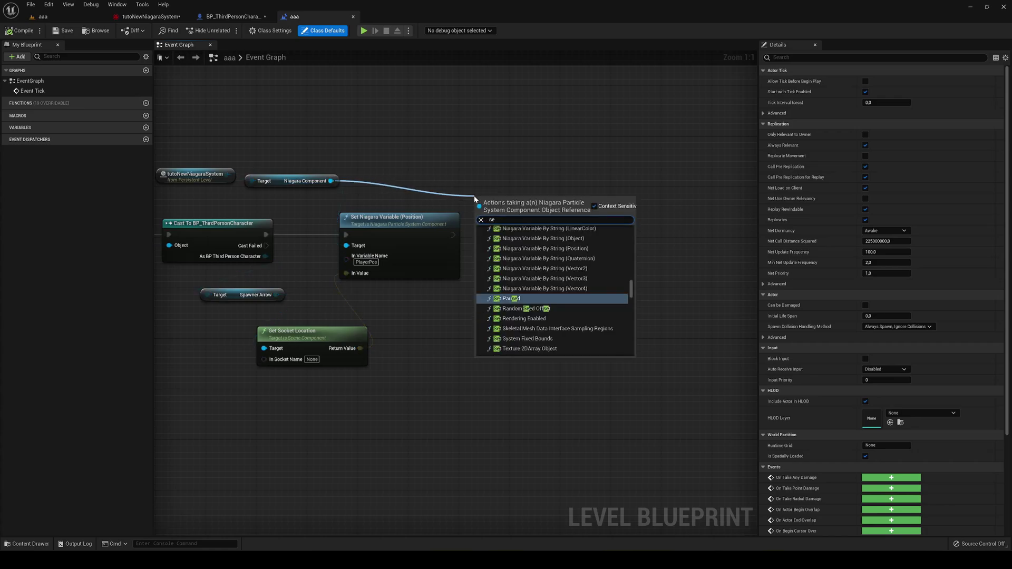
pyautogui.write('t niagara')
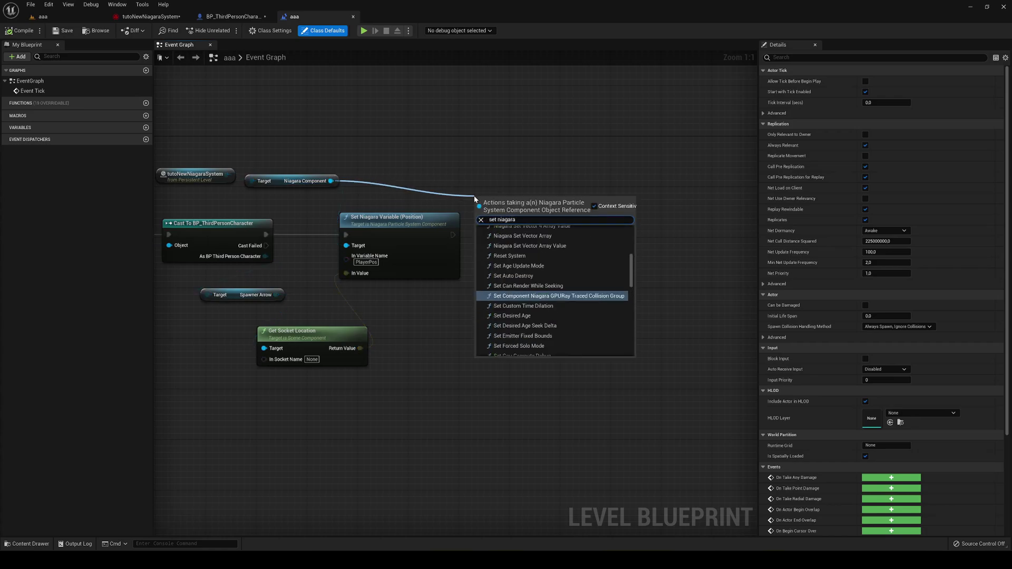
pyautogui.write(' variua')
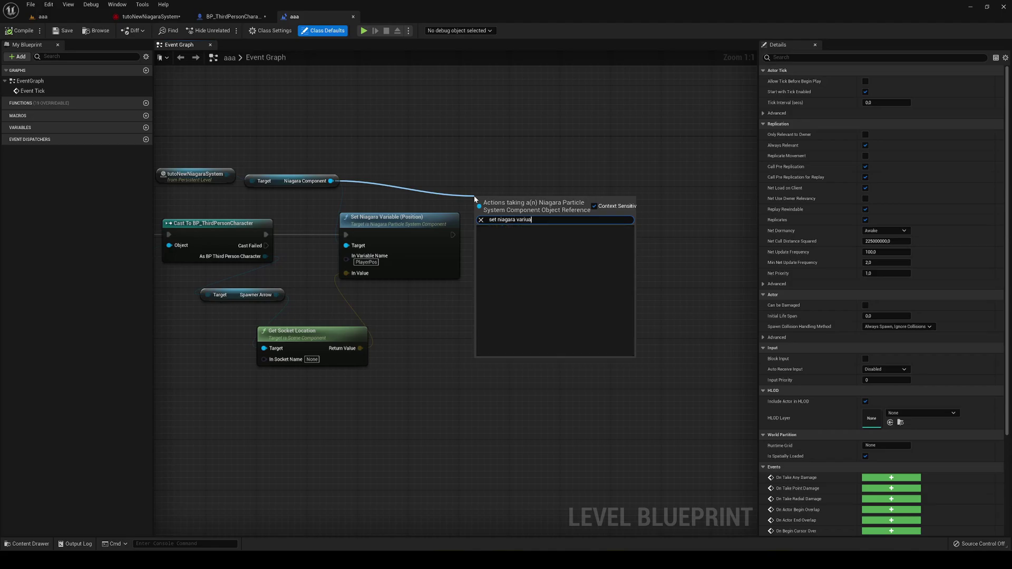
pyautogui.press('BackSpace')
pyautogui.click(596, 322)
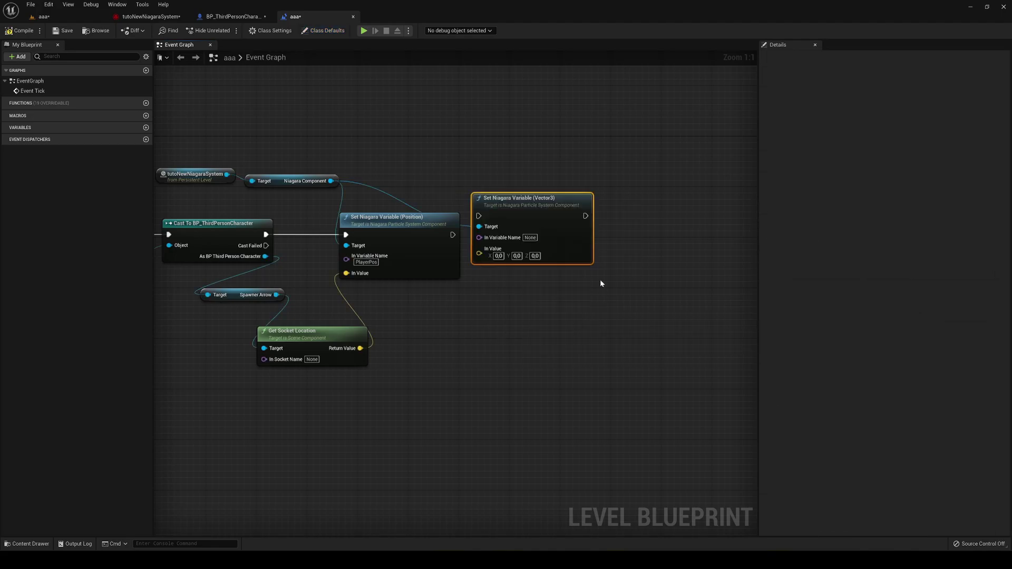
# - Run the Vector3 node after Set Niagara Variable (Position) and set its In Variable Name to MyVelocity
pyautogui.moveTo(543, 203); pyautogui.dragTo(580, 233)
pyautogui.moveTo(453, 235); pyautogui.dragTo(559, 224)
pyautogui.click(519, 200)
pyautogui.moveTo(518, 201); pyautogui.dragTo(591, 183, button='right')
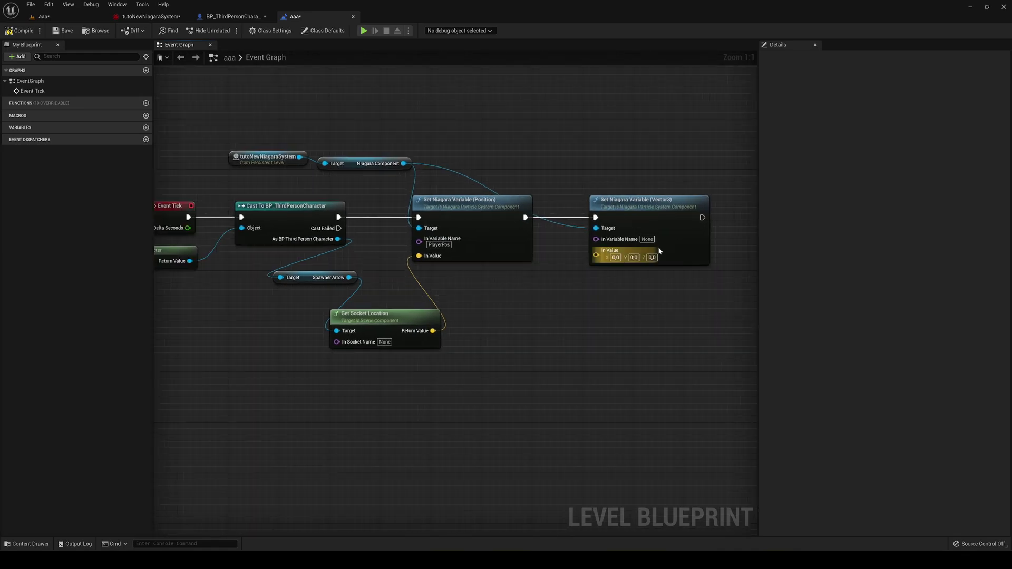
pyautogui.click(648, 240)
pyautogui.write('MyVe')
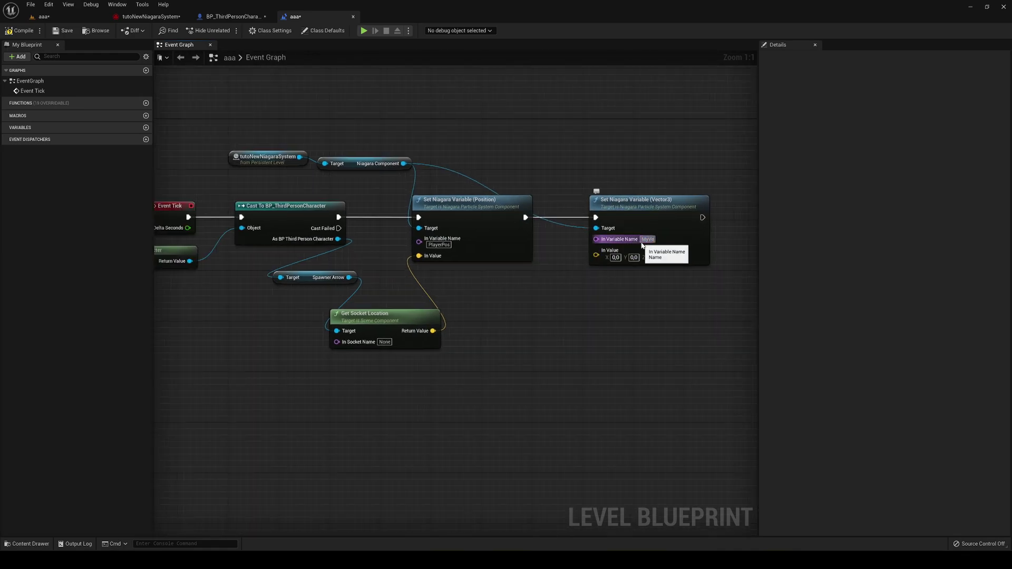
pyautogui.write('locity')
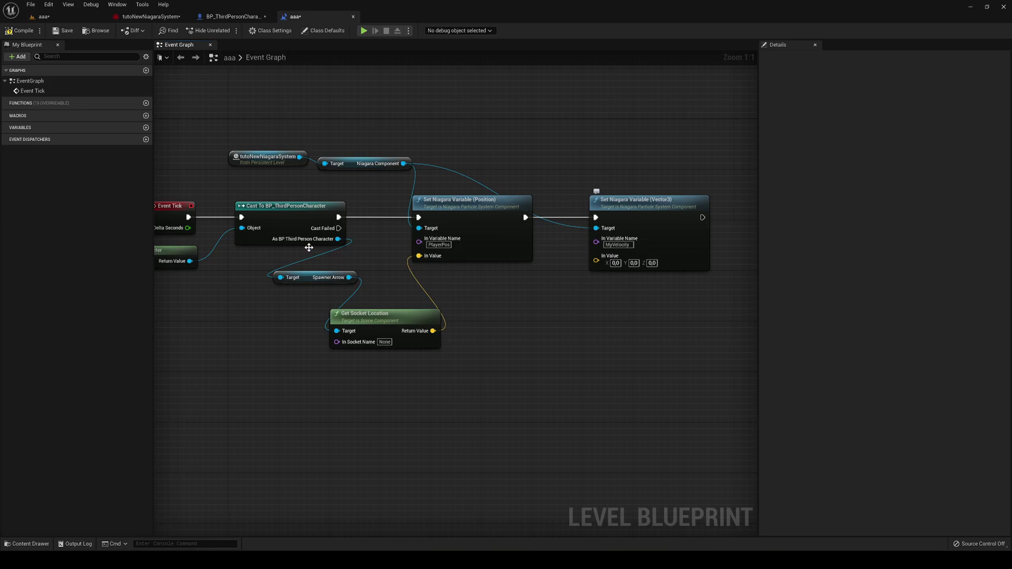
# - Get the Spawner Arrow's forward vector and feed it into a new multiply node
pyautogui.moveTo(482, 363); pyautogui.dragTo(494, 355, button='right')
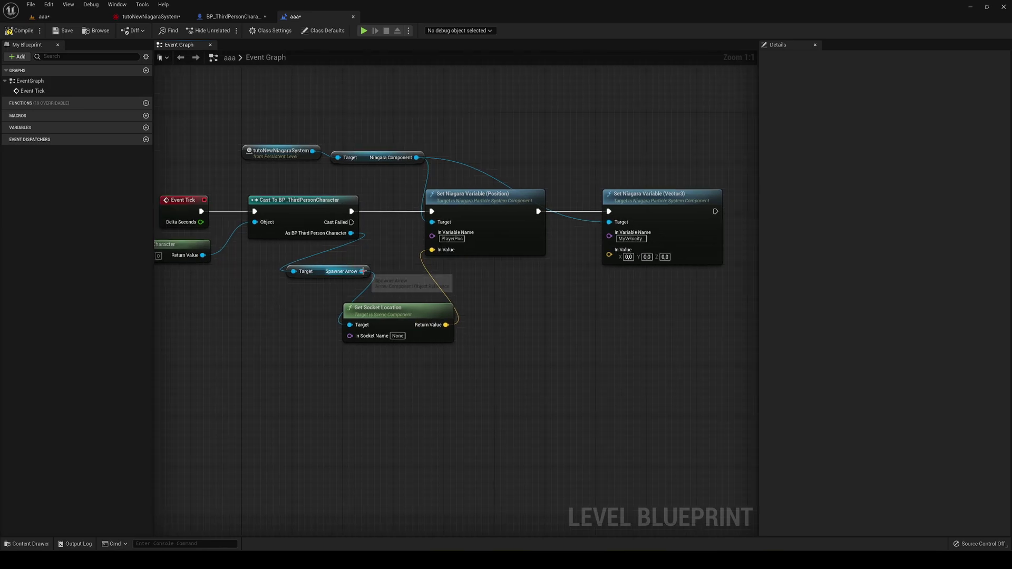
pyautogui.moveTo(362, 271); pyautogui.dragTo(299, 390)
pyautogui.write('get forw')
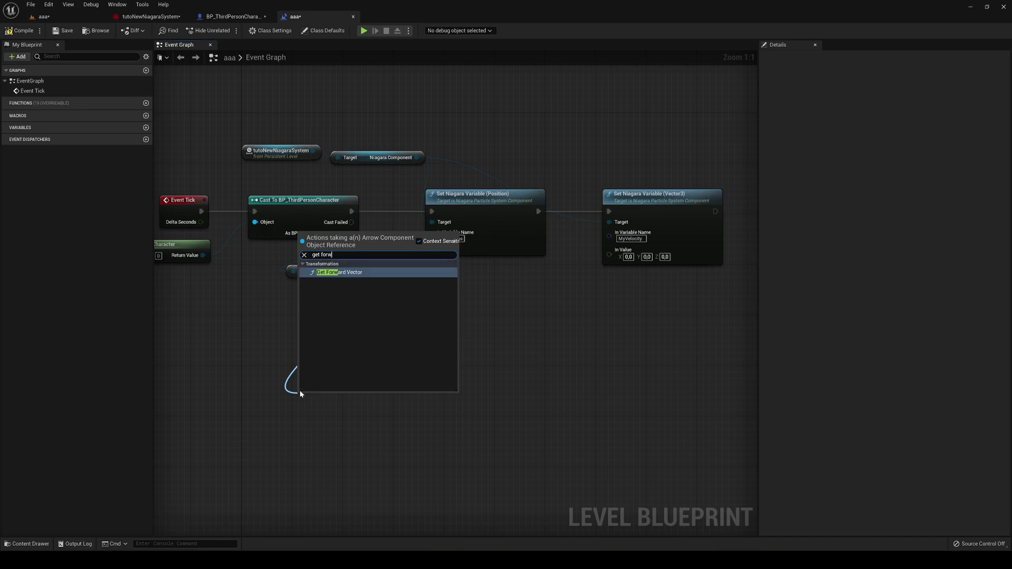
pyautogui.press('Return')
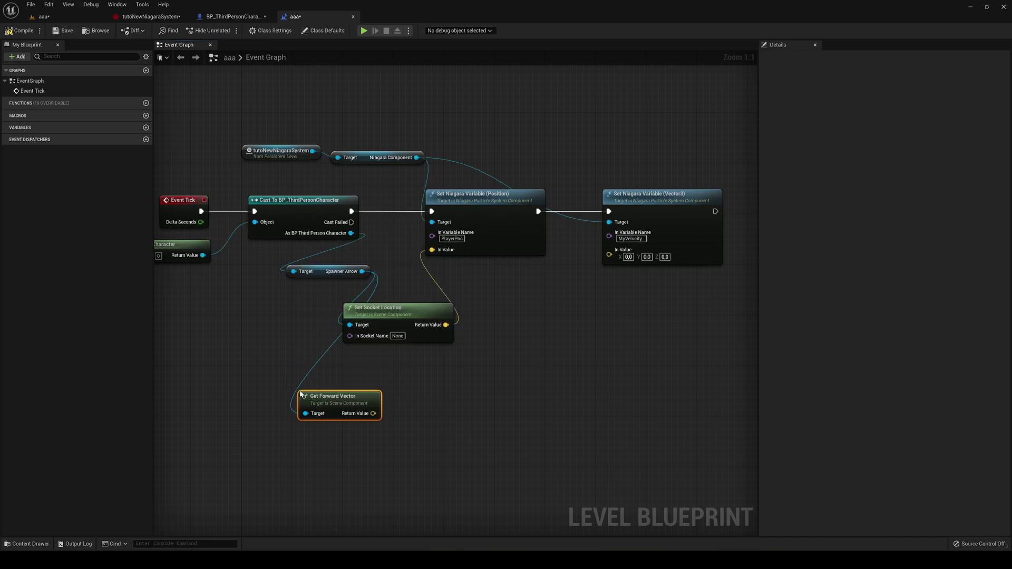
pyautogui.moveTo(373, 413); pyautogui.dragTo(454, 378)
pyautogui.write('*')
pyautogui.press('Return')
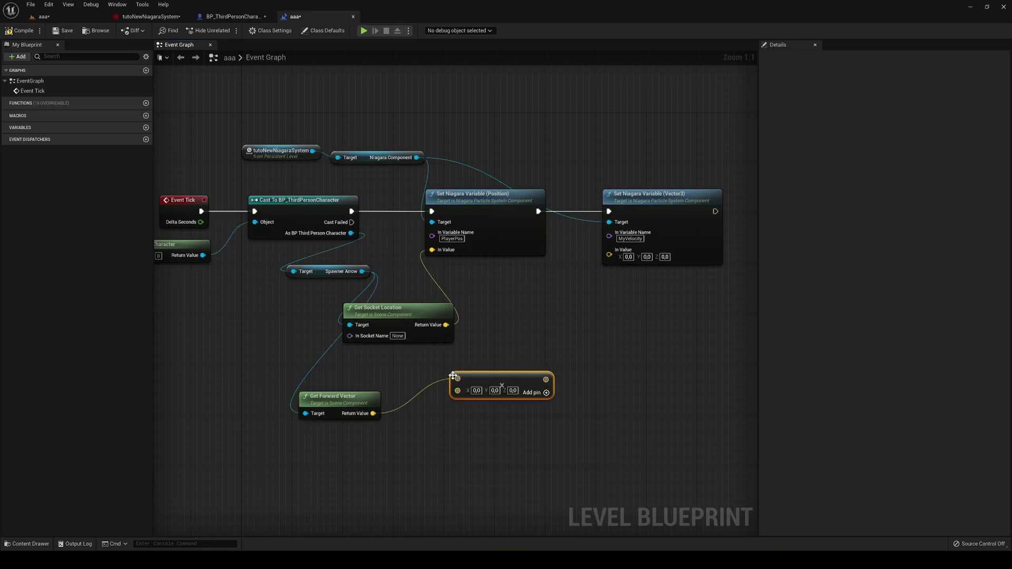
# - Convert the multiplier input to Float (single-precision), set it to 1000, and connect the product to the MyVelocity node's In Value
pyautogui.rightClick(458, 391)
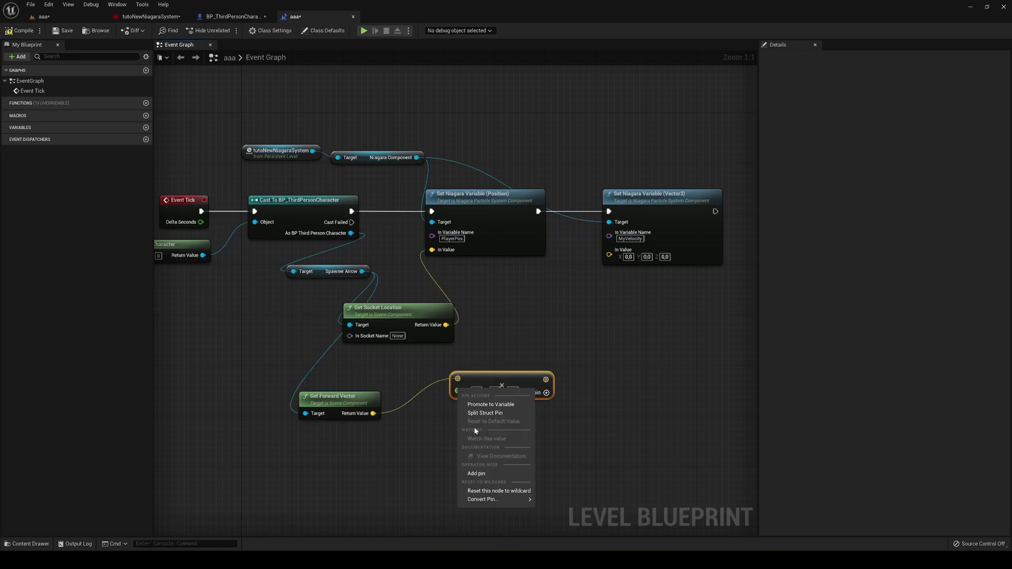
pyautogui.moveTo(495, 499)
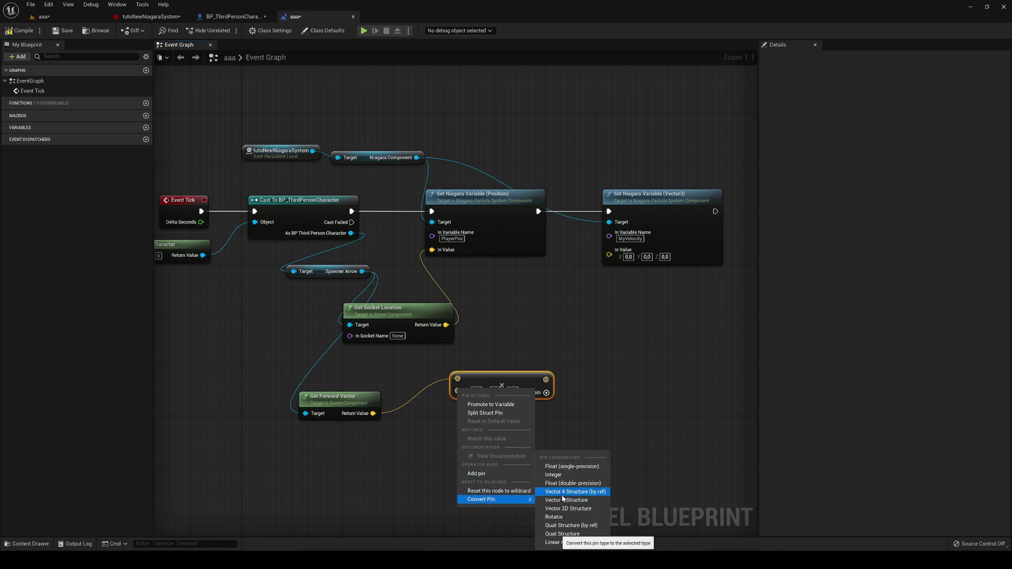
pyautogui.click(574, 467)
pyautogui.write('1')
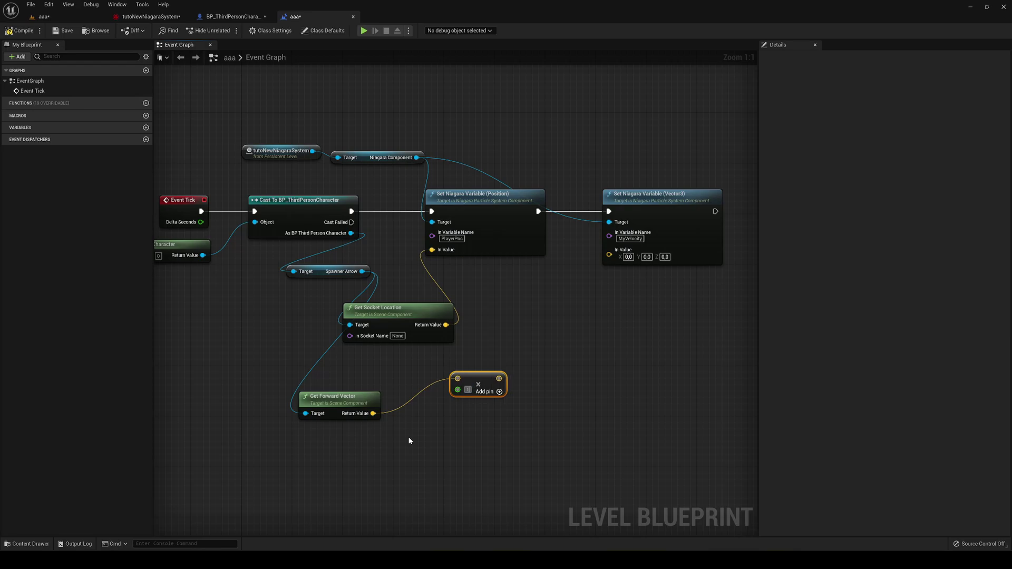
pyautogui.write('000')
pyautogui.press('Return')
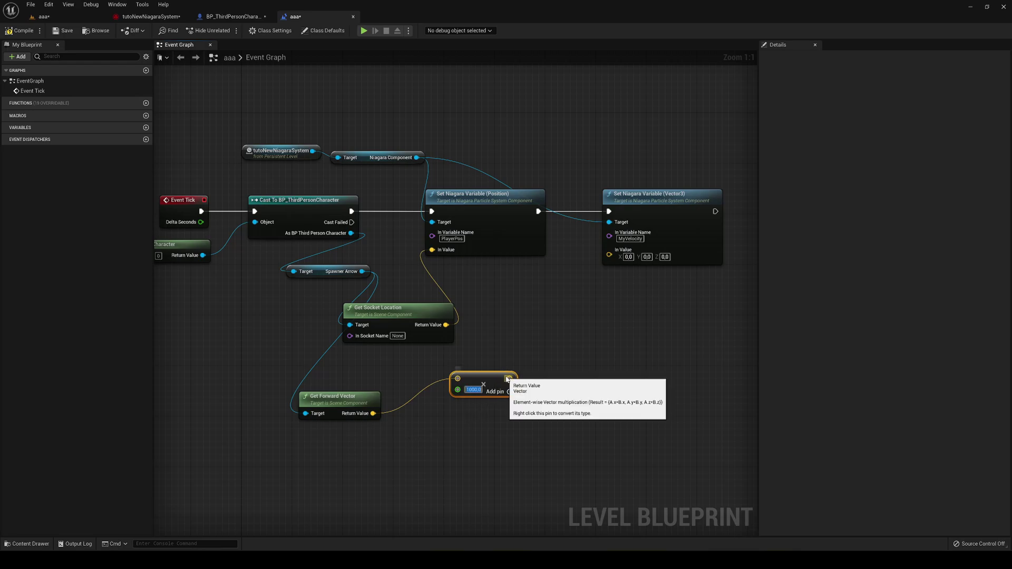
pyautogui.moveTo(508, 379); pyautogui.dragTo(610, 251)
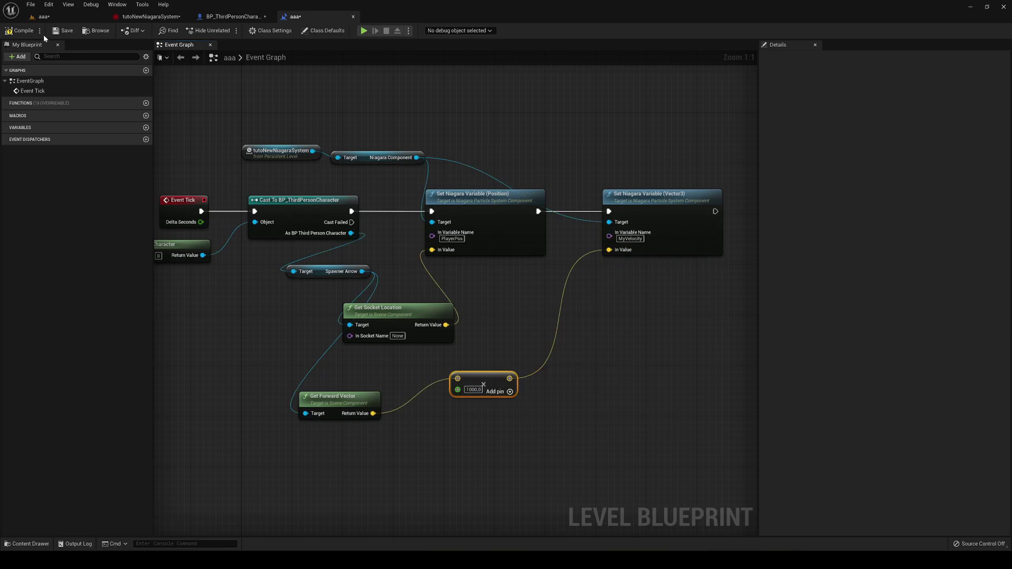
# - Play the aaa level, jump the character around the pool to test the arrow-driven hose velocity, and stop the simulation
pyautogui.click(44, 17)
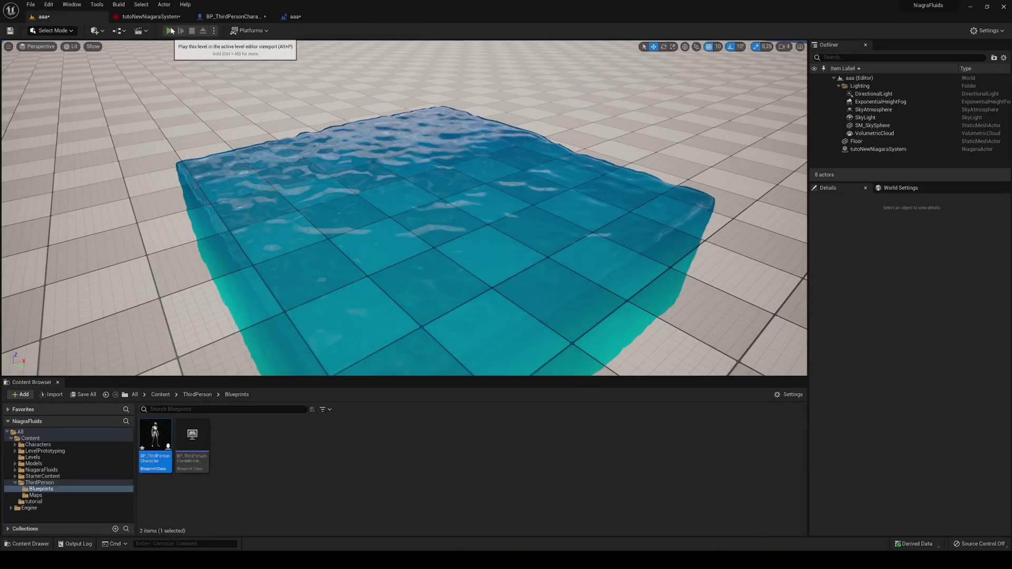
pyautogui.click(169, 30)
pyautogui.press('space')
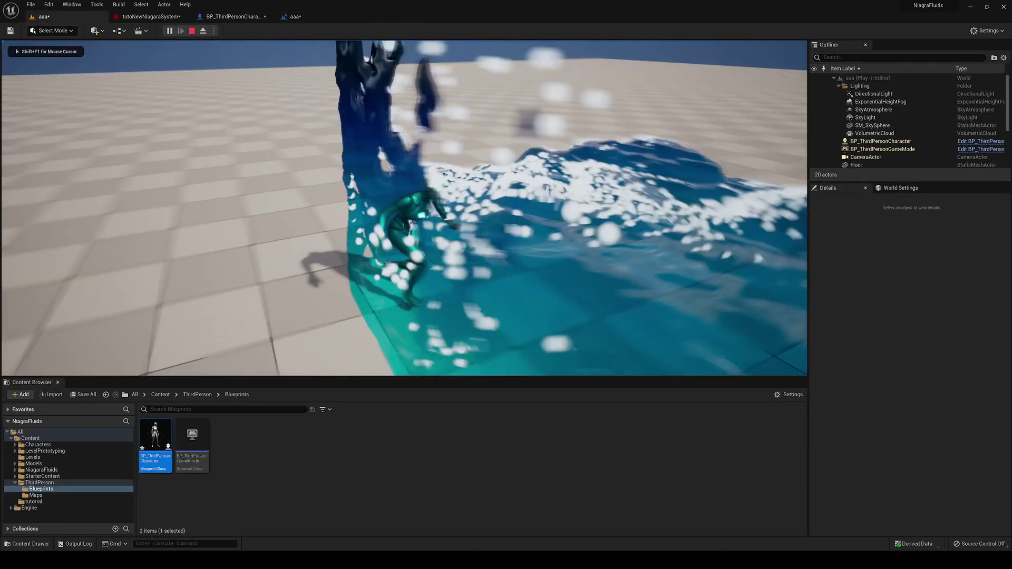
pyautogui.press('space')
pyautogui.press('space')
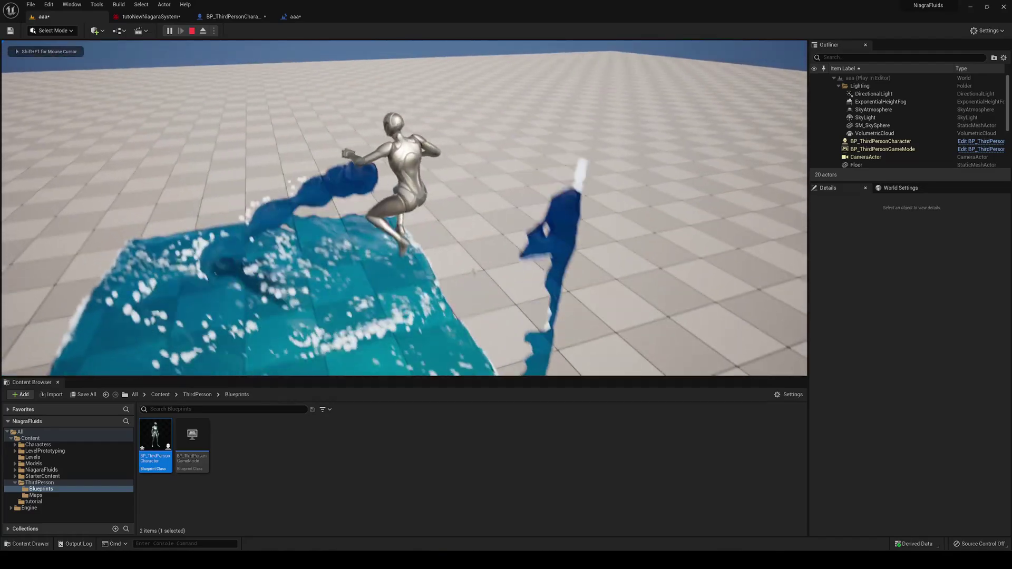
pyautogui.press('space')
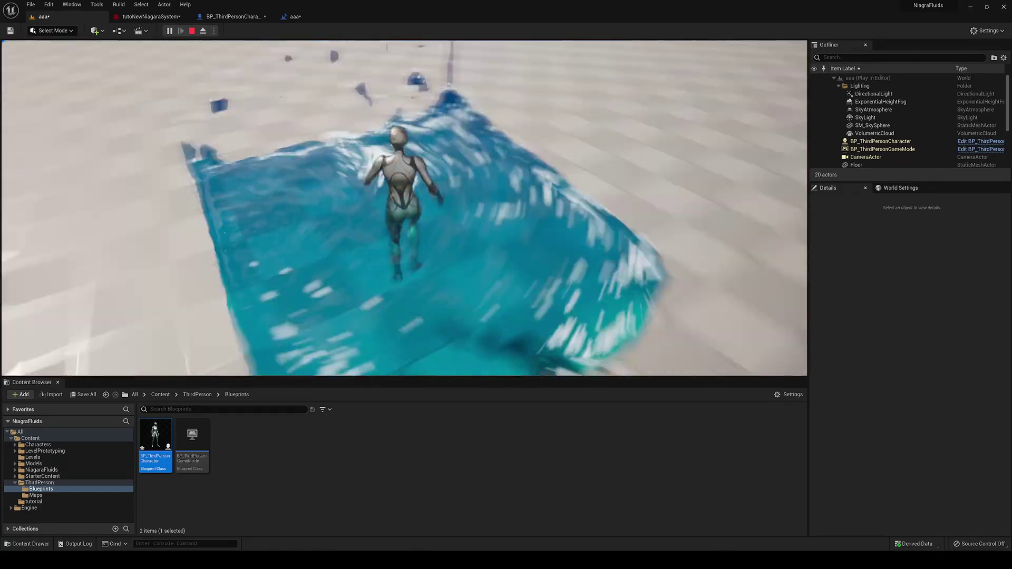
pyautogui.press('space')
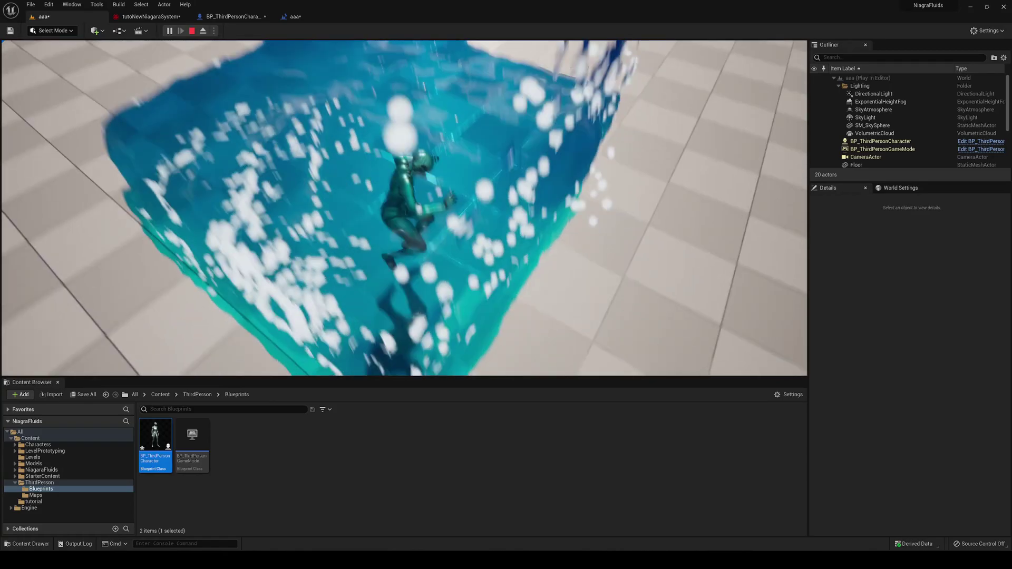
pyautogui.press('Escape')
# - Select the tutoNewNiagaraSystem actor in the level and examine its PlayerPos and MyVelocity override parameters
pyautogui.click(325, 164)
pyautogui.moveTo(325, 163); pyautogui.dragTo(318, 152, button='right')
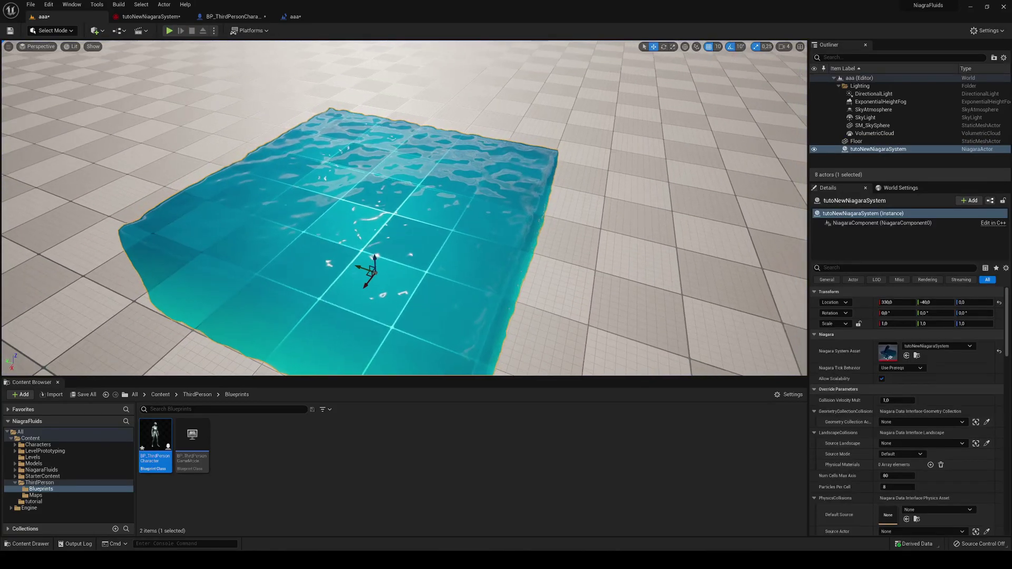
pyautogui.scroll(-6, 903, 435)
pyautogui.scroll(-2, 903, 435)
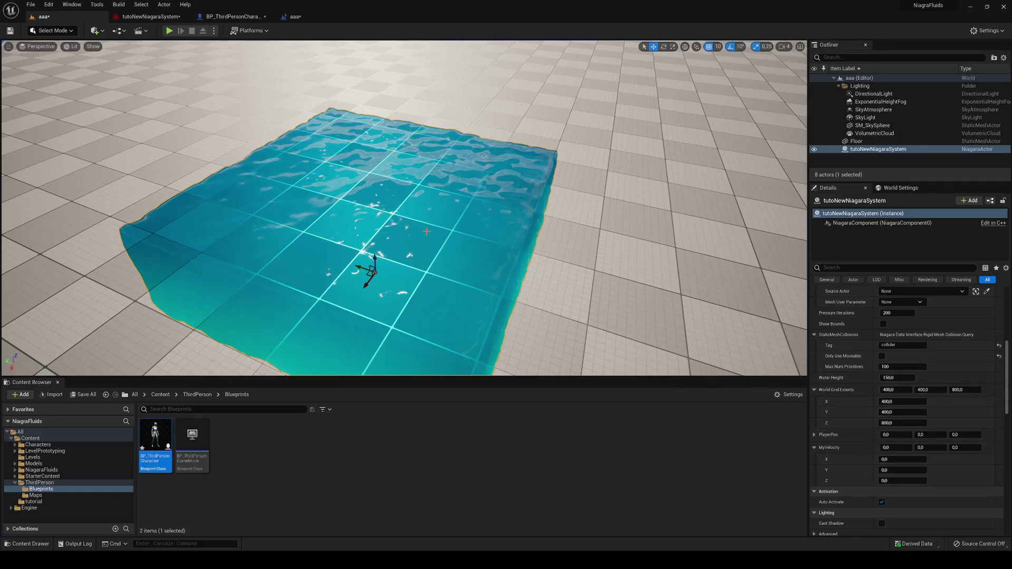
# - Play the level again and jump the character repeatedly in the pool to observe the fluid stream's direction
pyautogui.click(169, 31)
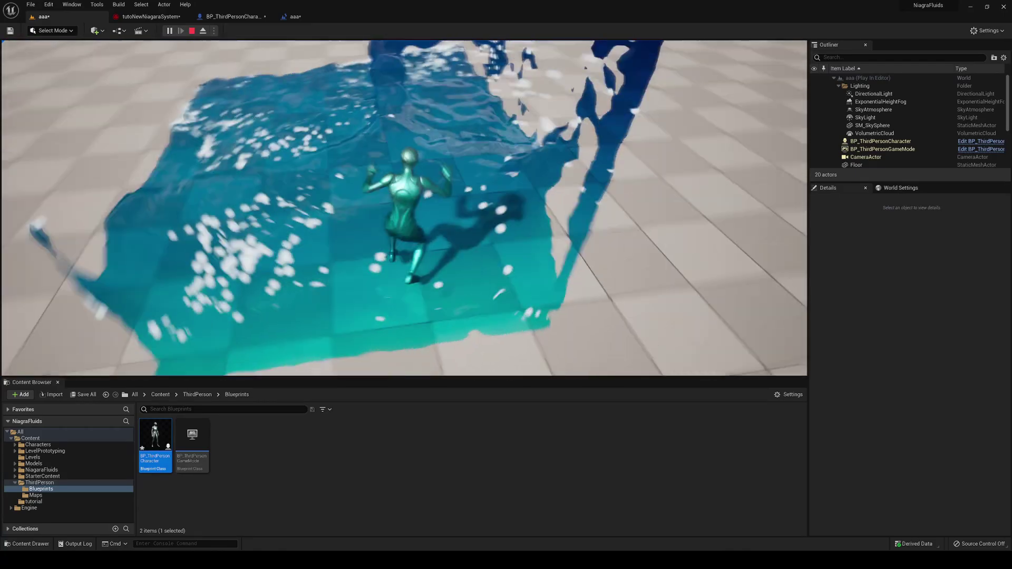
pyautogui.press('space')
pyautogui.press('space')
pyautogui.press('space')
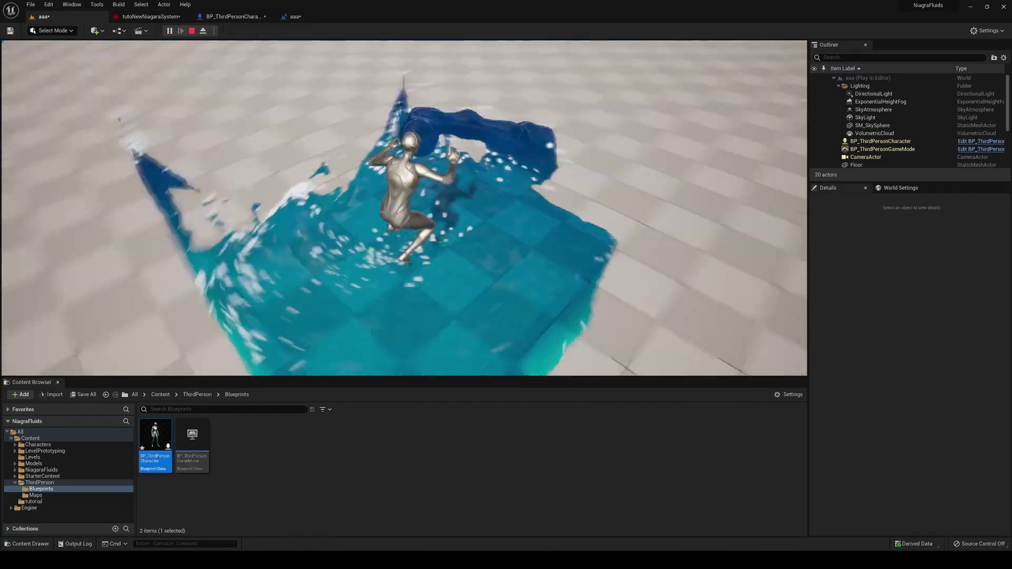
pyautogui.press('space')
pyautogui.press('space')
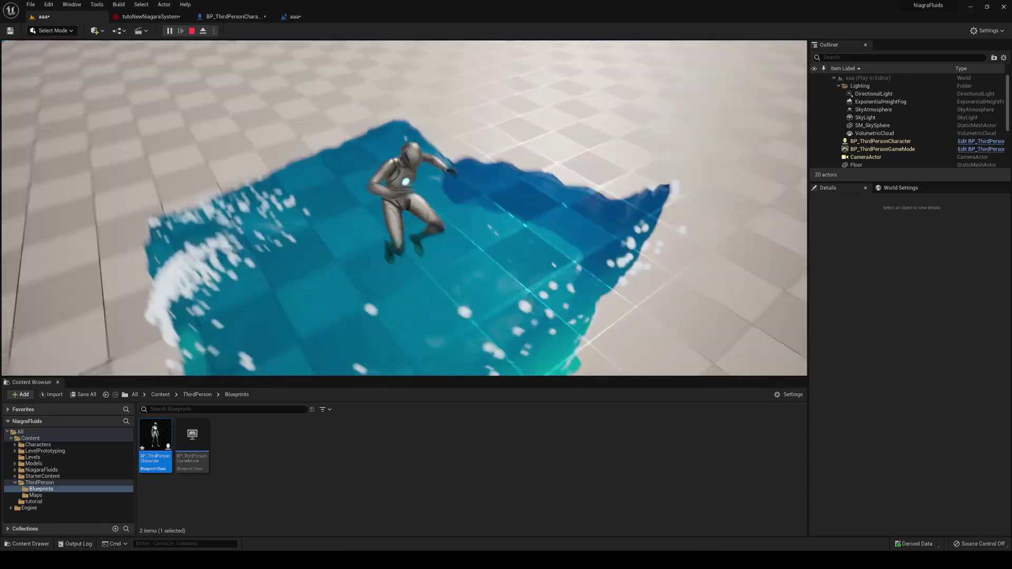
pyautogui.press('space')
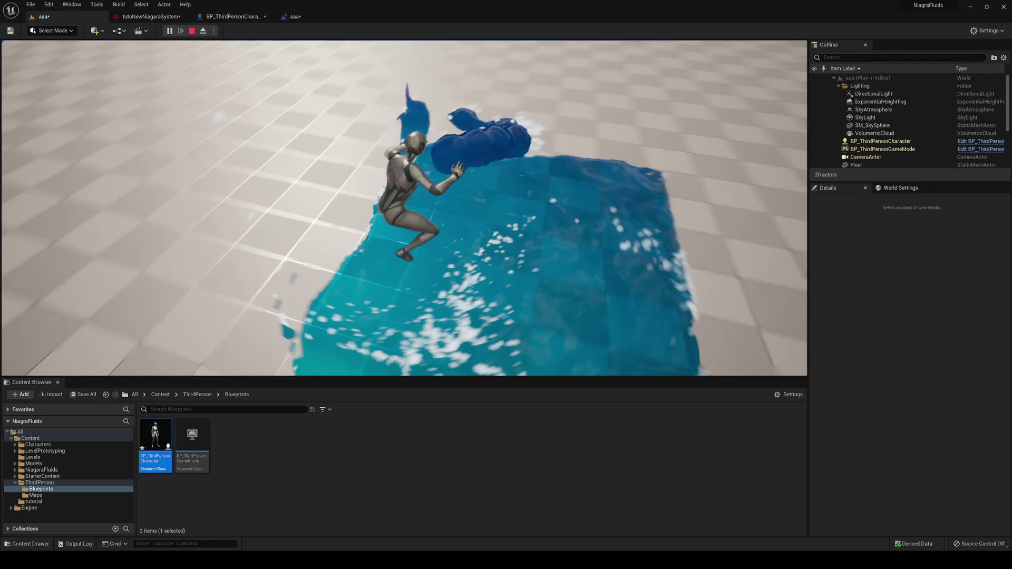
pyautogui.press('space')
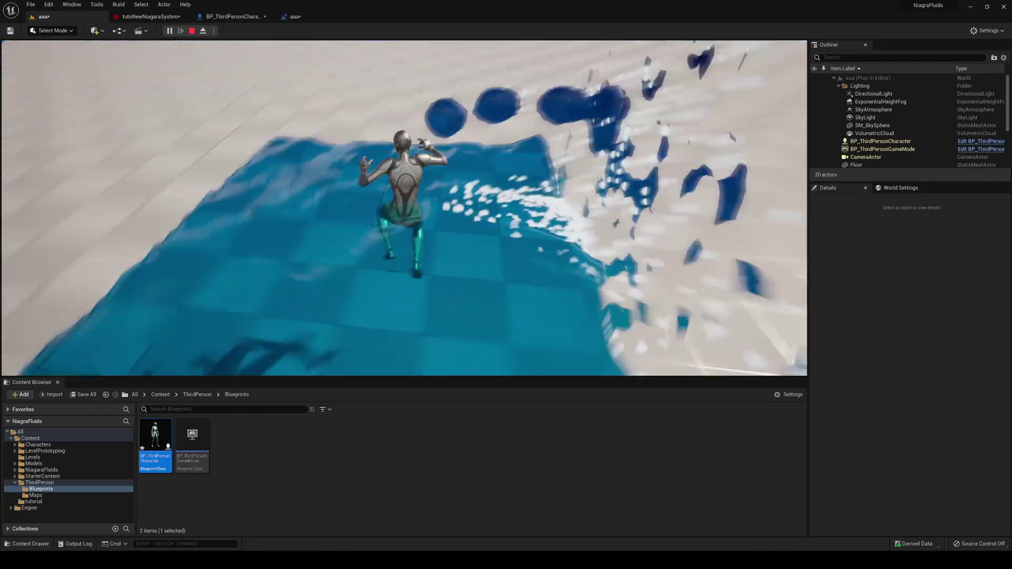